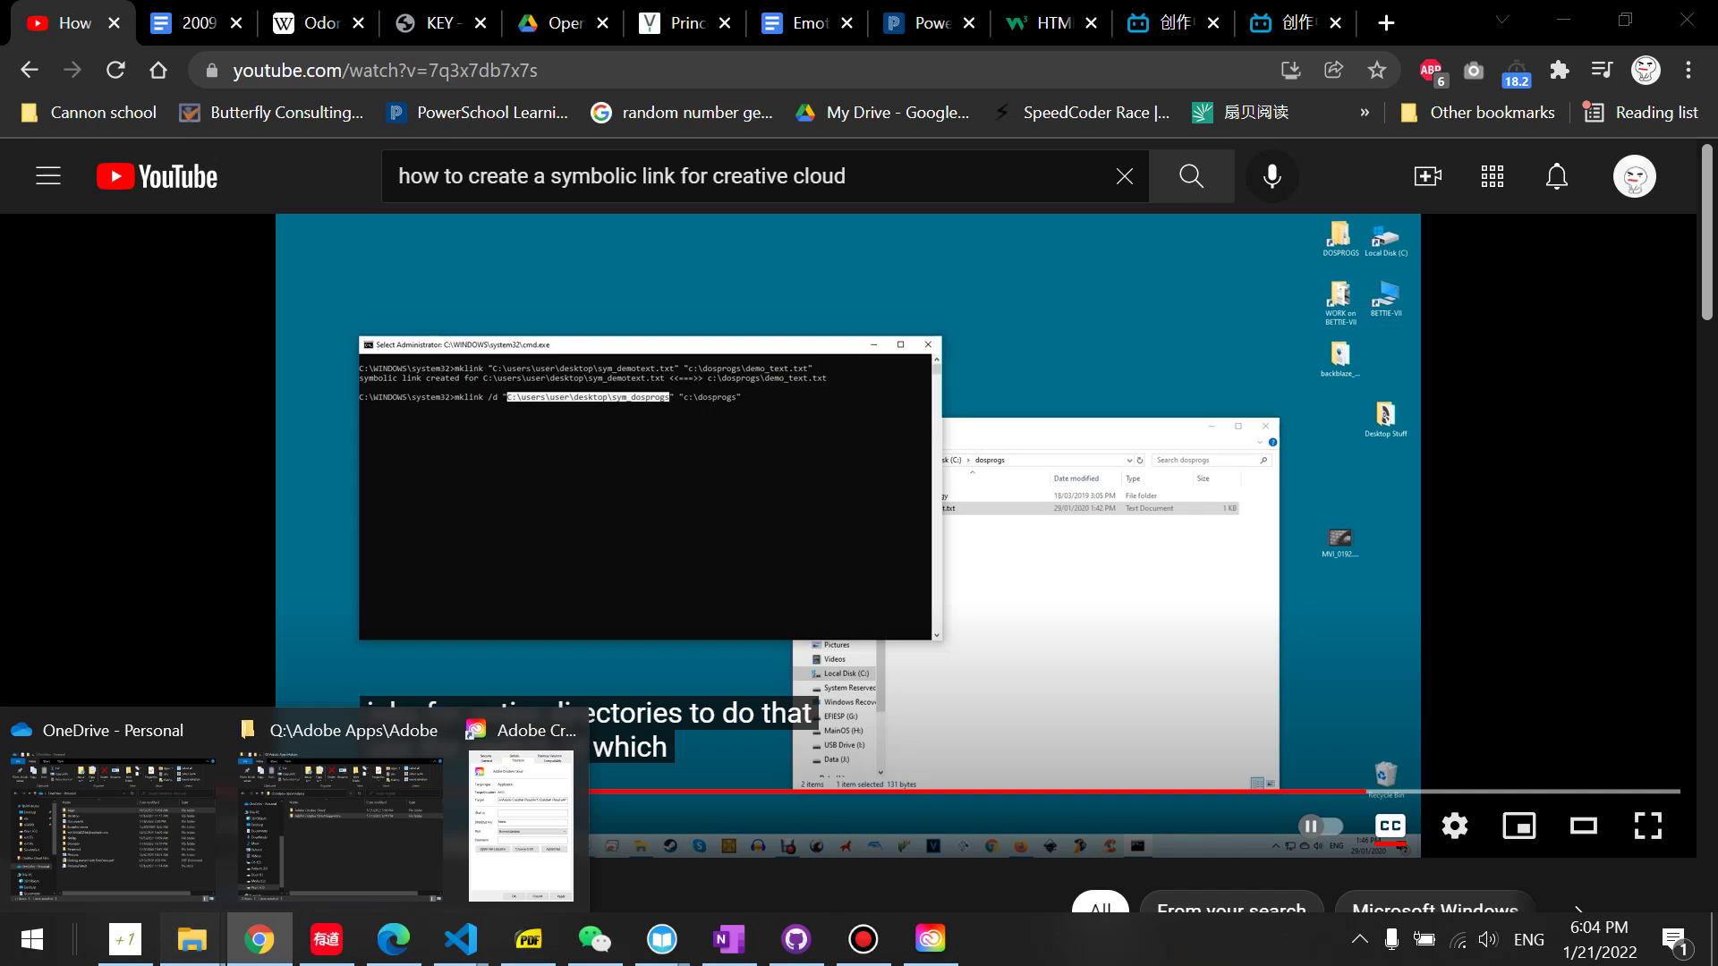
# Show the computer's drives in File Explorer, looking into Apps (Q:) and OS (C:) before returning to This PC.
pyautogui.click(353, 837)
pyautogui.scroll(1, 322, 648)
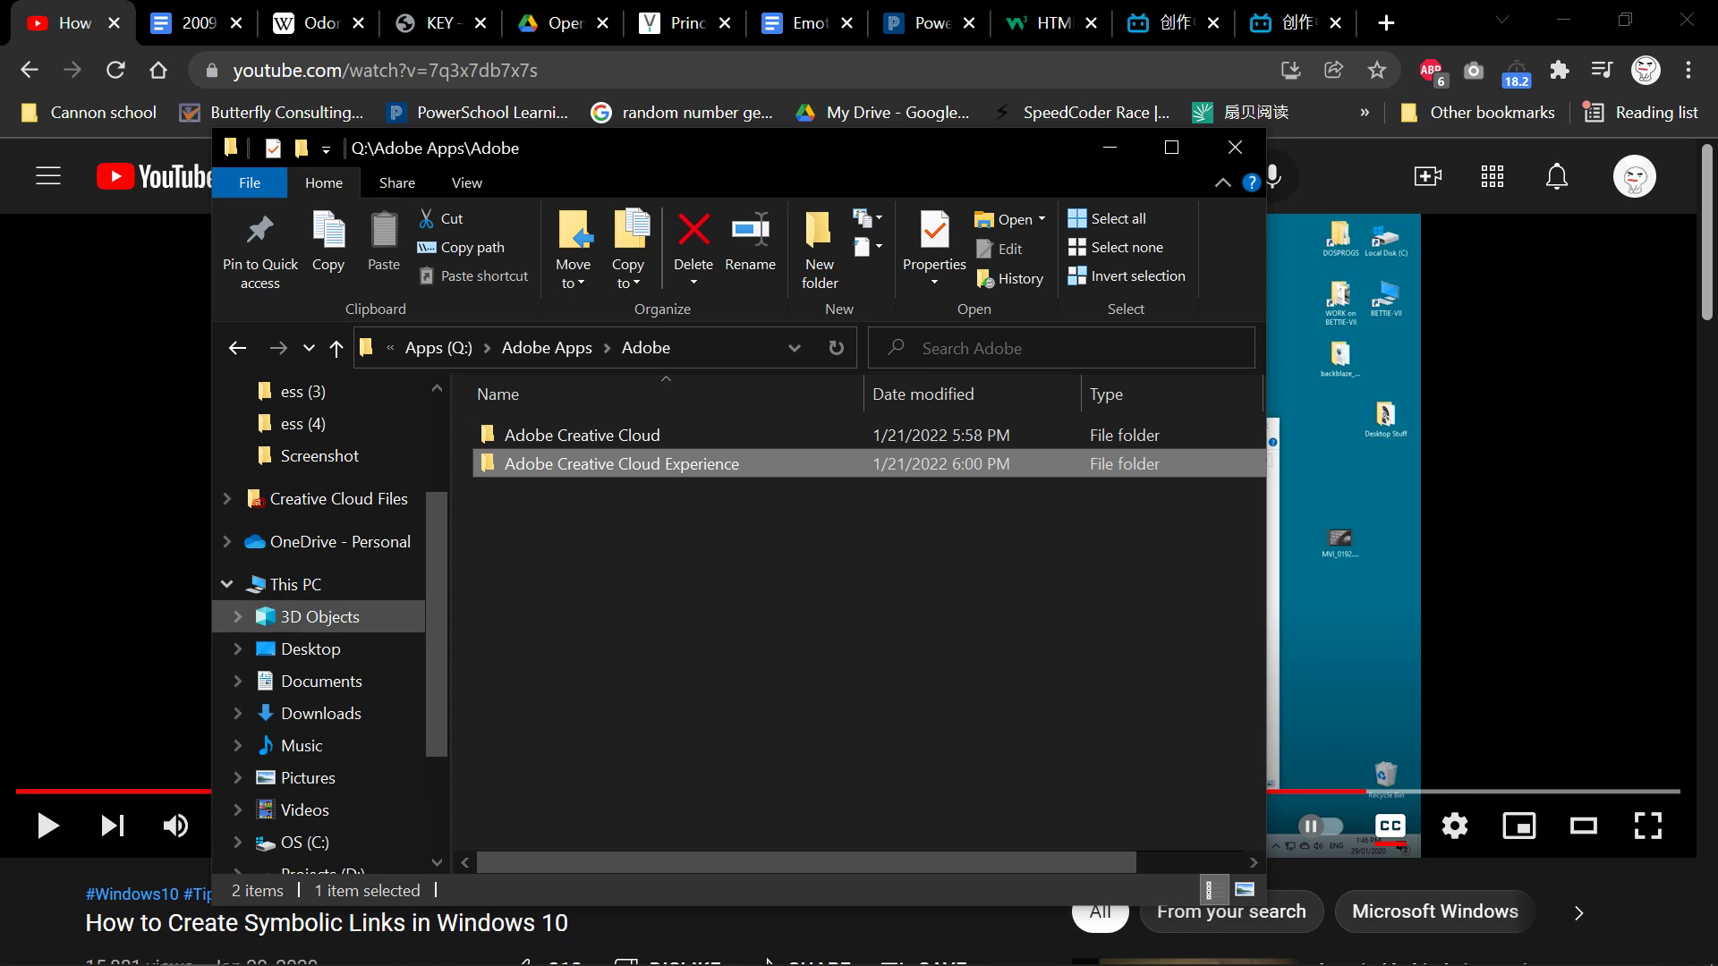
pyautogui.click(295, 584)
pyautogui.click(626, 666)
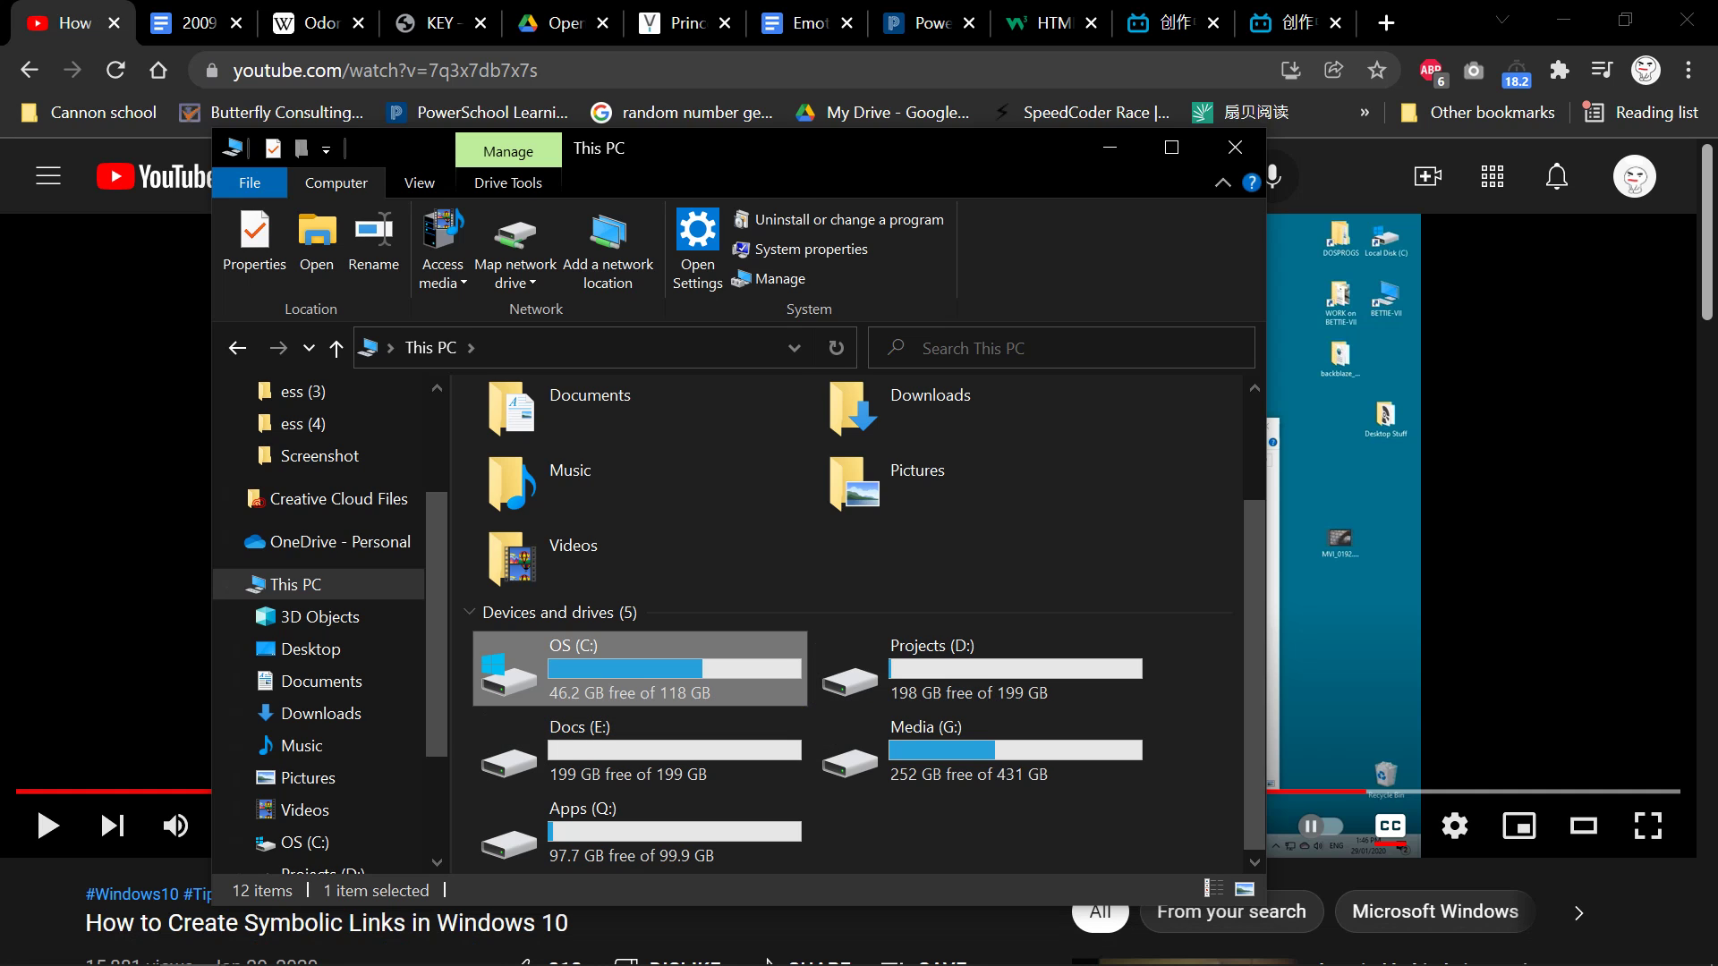
pyautogui.doubleClick(626, 832)
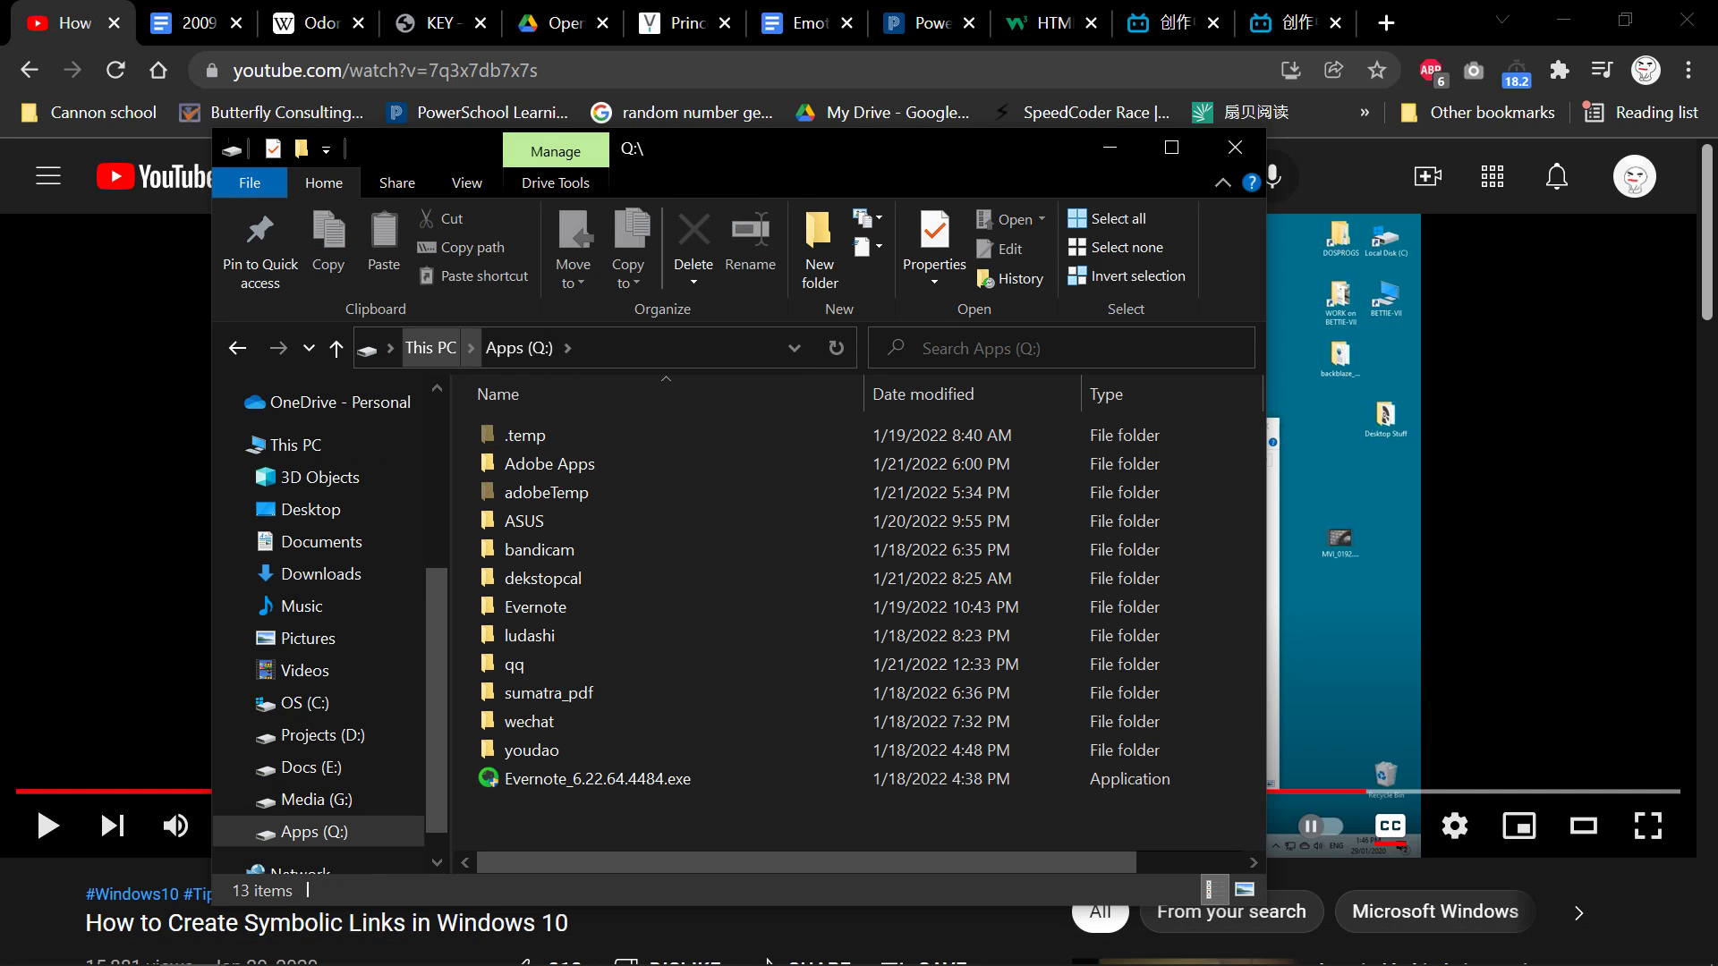
pyautogui.hotkey('alt', 'Left')
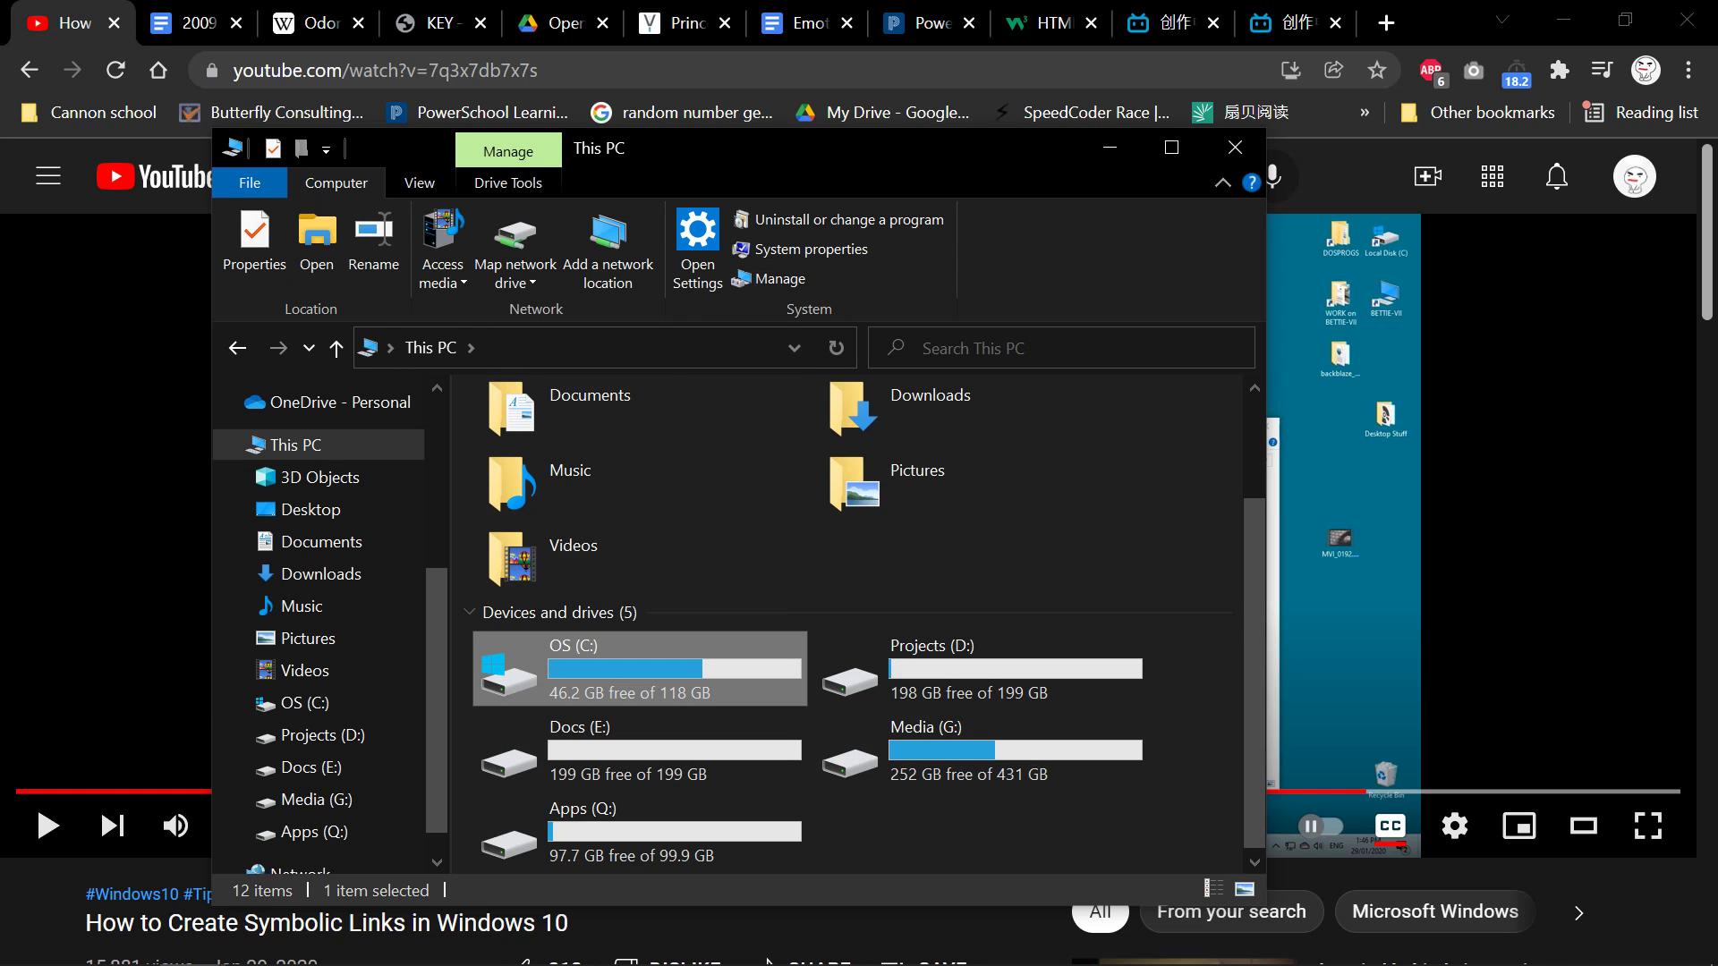
pyautogui.doubleClick(510, 671)
pyautogui.click(431, 347)
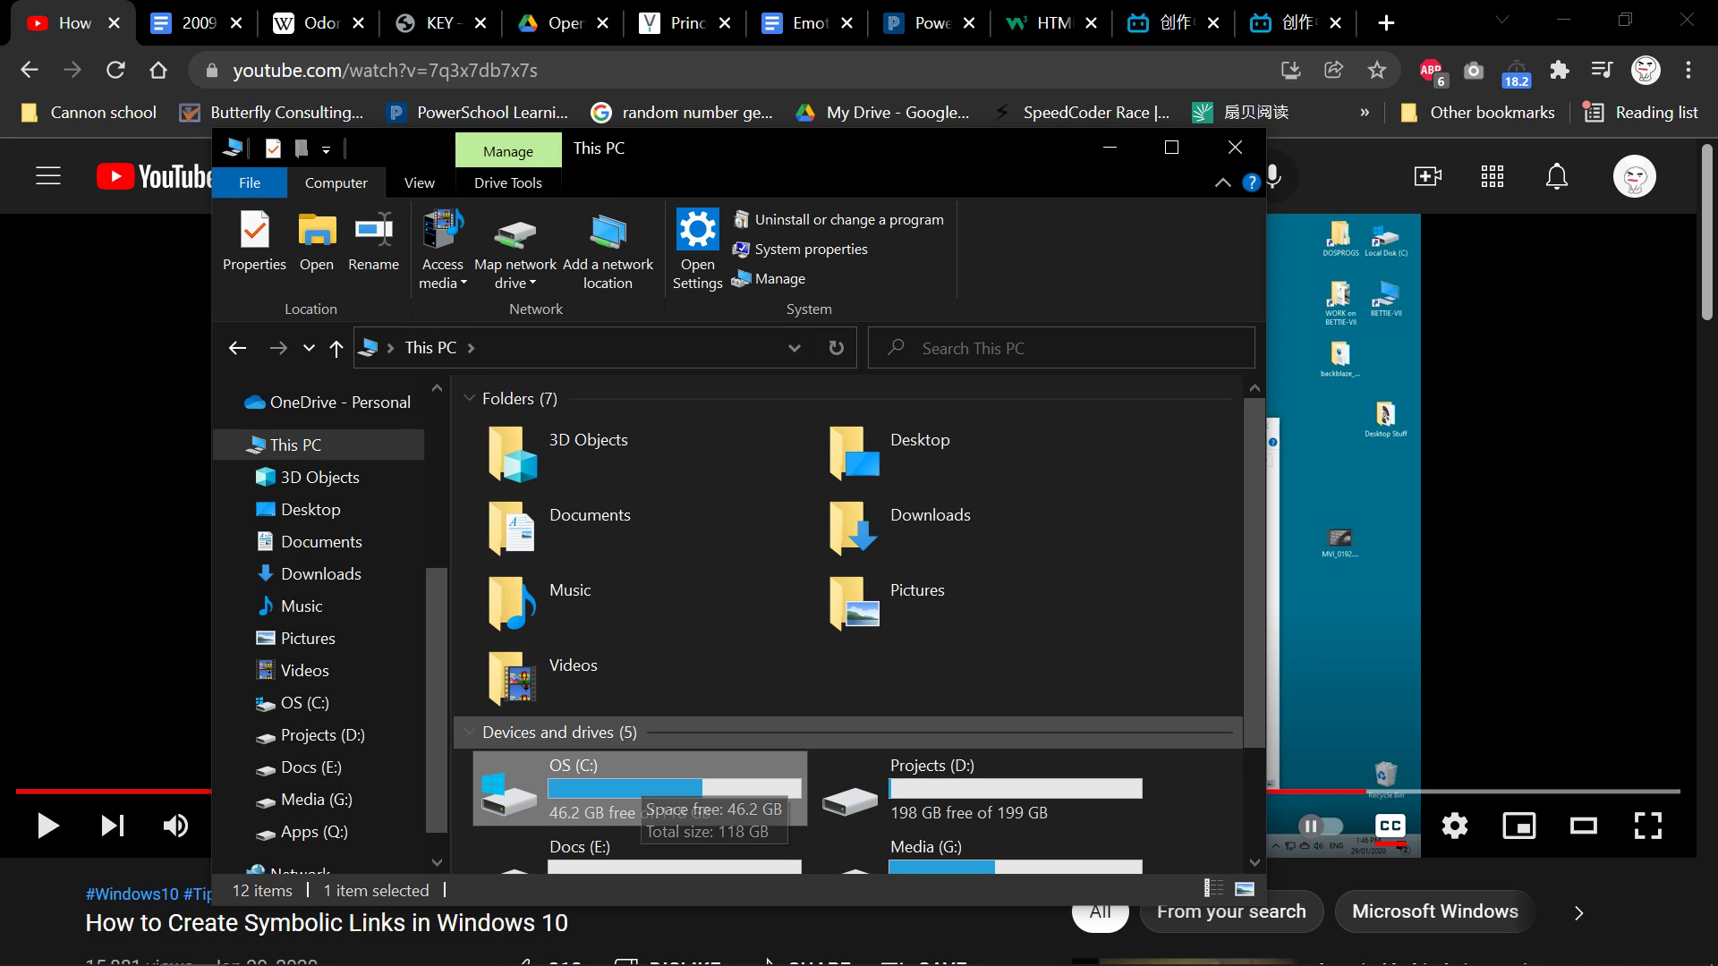
# Switch to Chrome and examine the title of the YouTube video about creating symbolic links.
pyautogui.hotkey('alt', 'Tab')
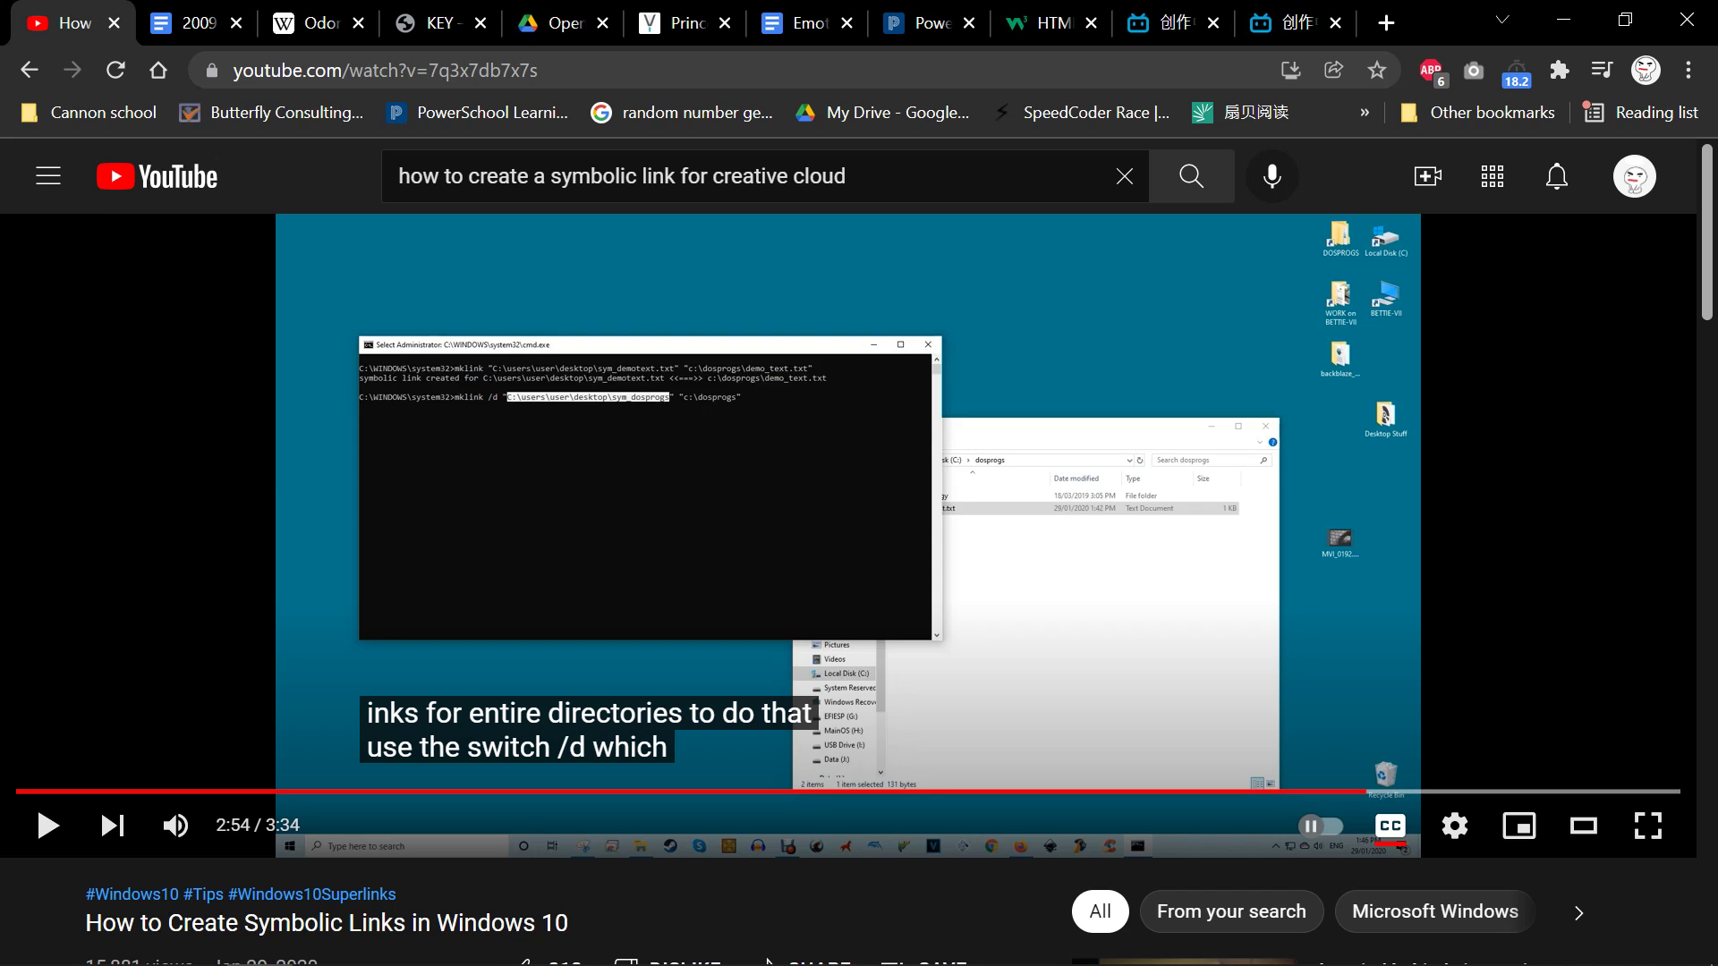
pyautogui.scroll(-3, 858, 537)
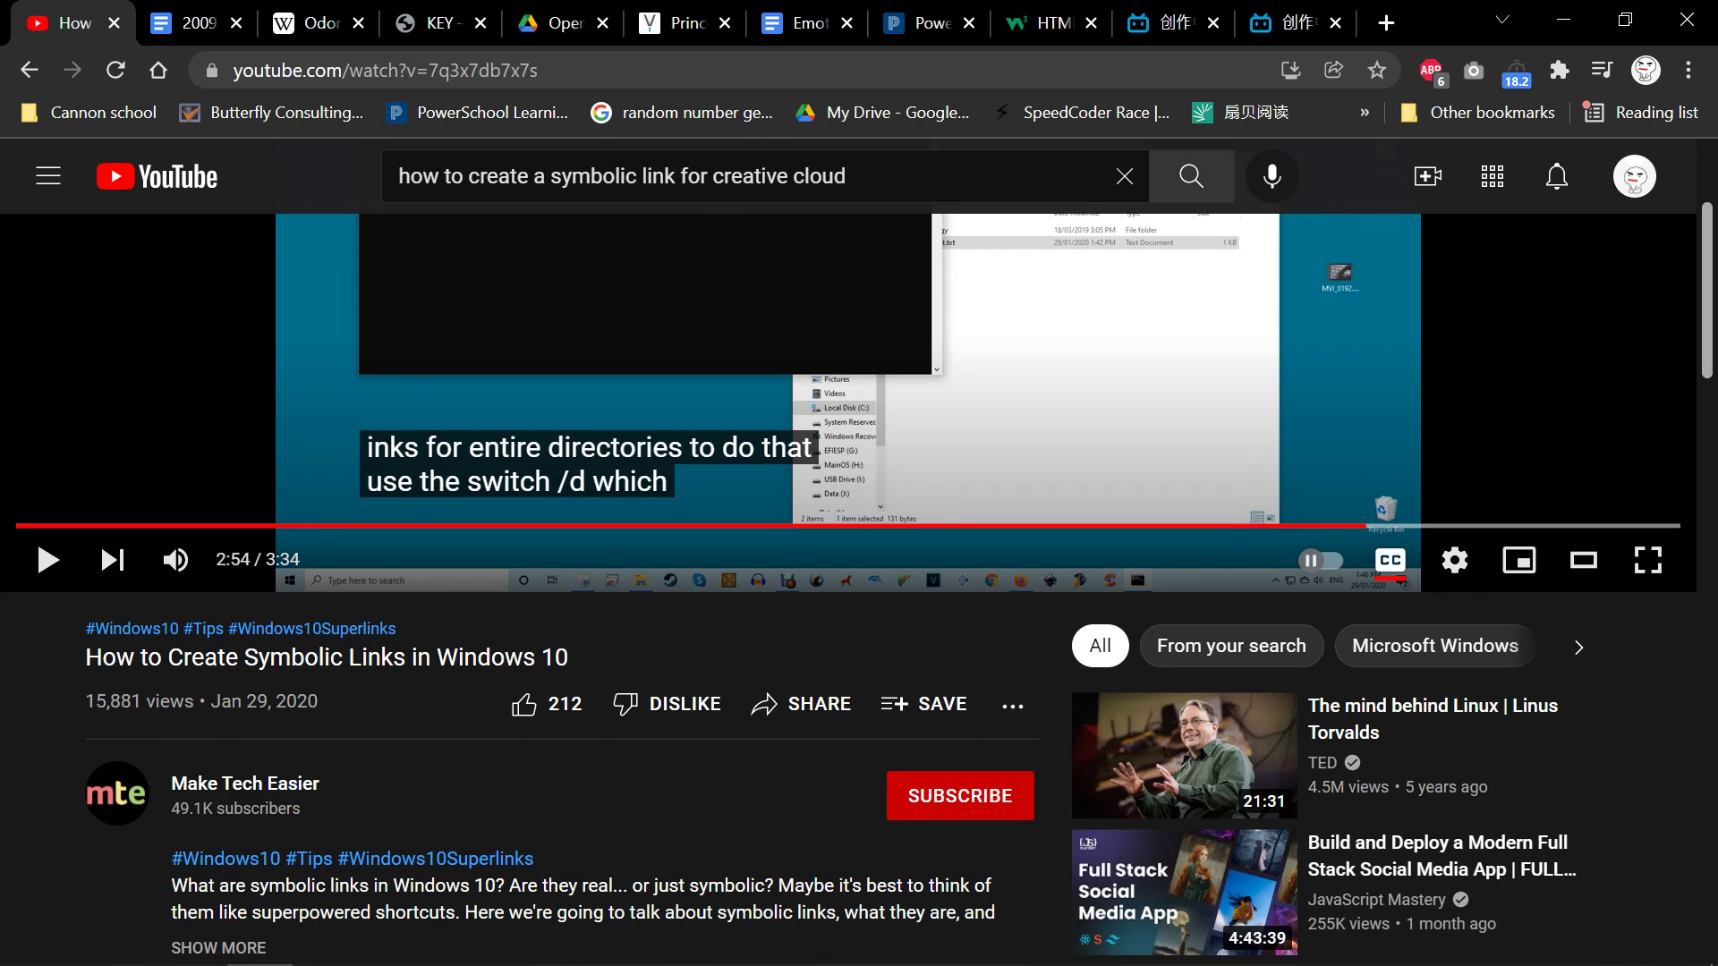
pyautogui.moveTo(102, 654); pyautogui.dragTo(436, 654)
pyautogui.click(457, 654)
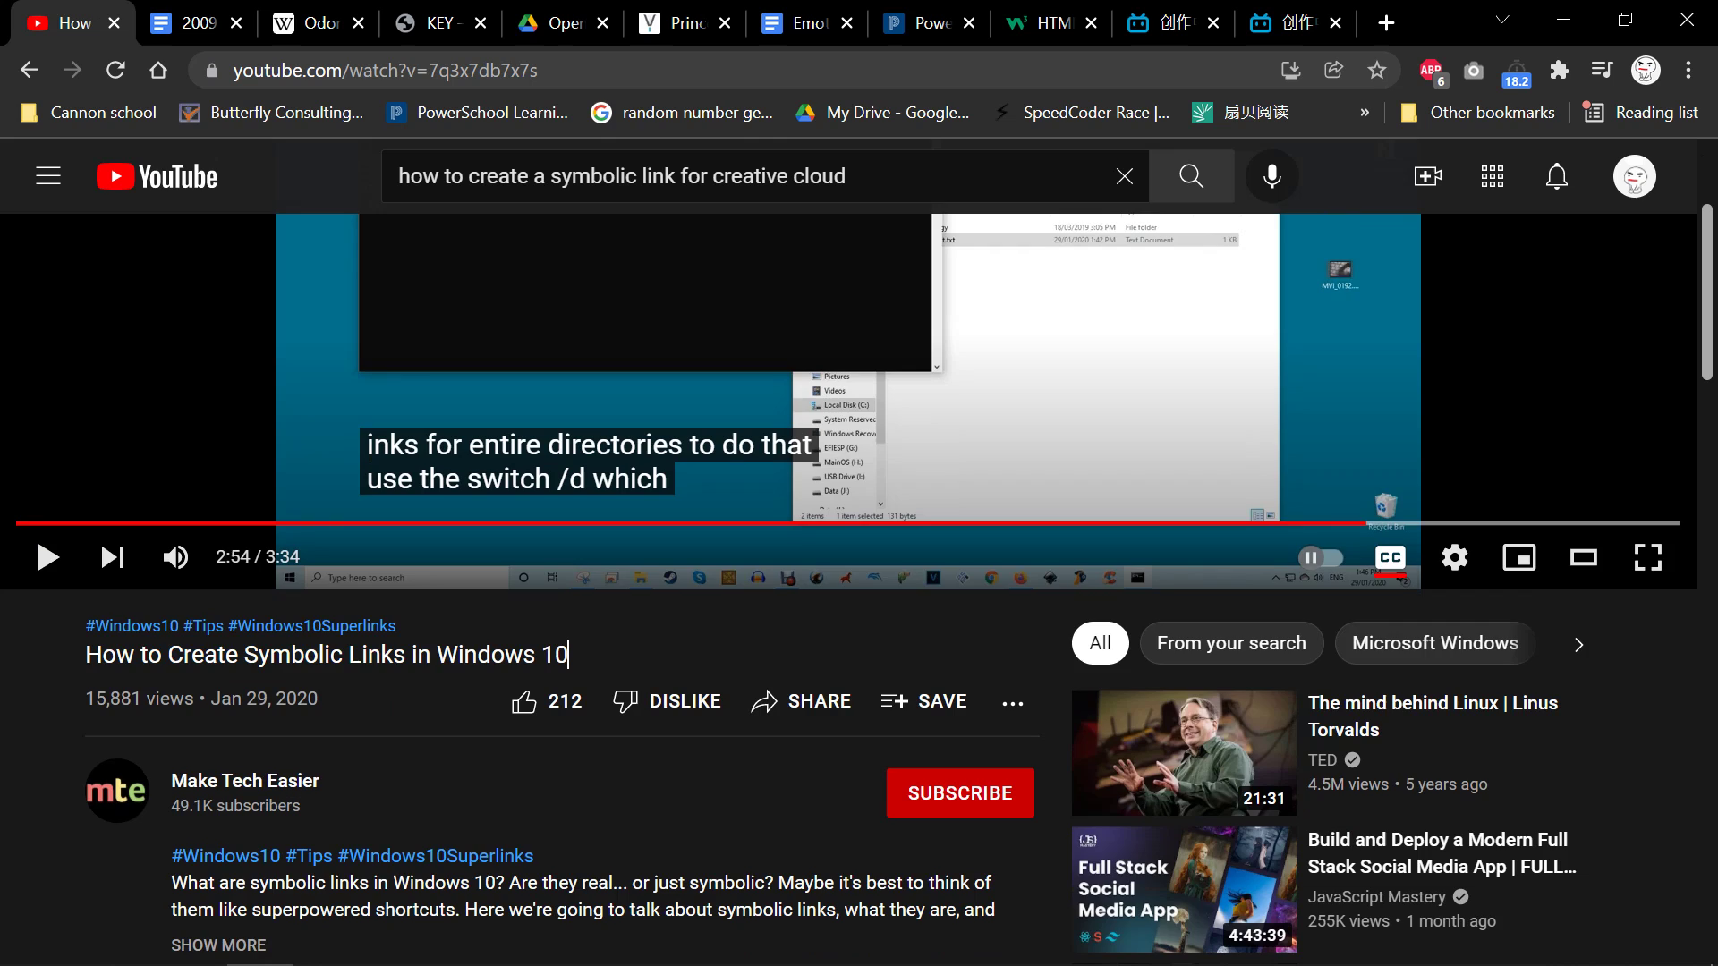
pyautogui.scroll(3, 568, 654)
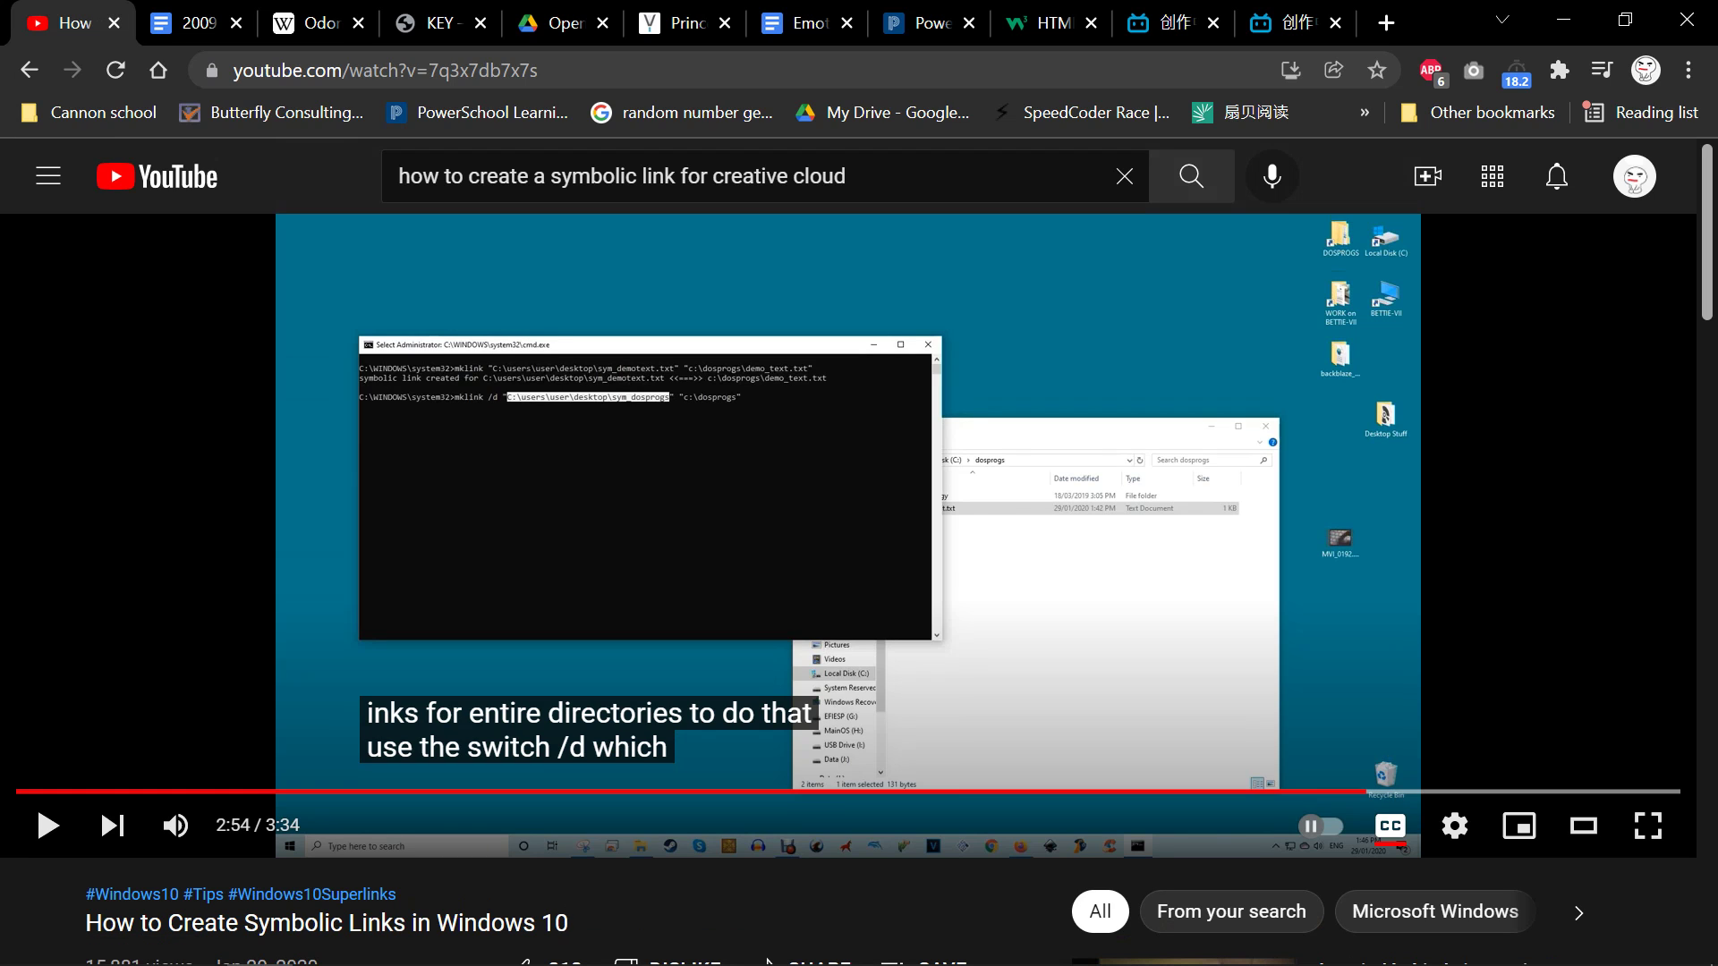
# Close the YouTube tab, open a new browser tab and return to the This PC window in File Explorer.
pyautogui.click(114, 22)
pyautogui.click(1385, 22)
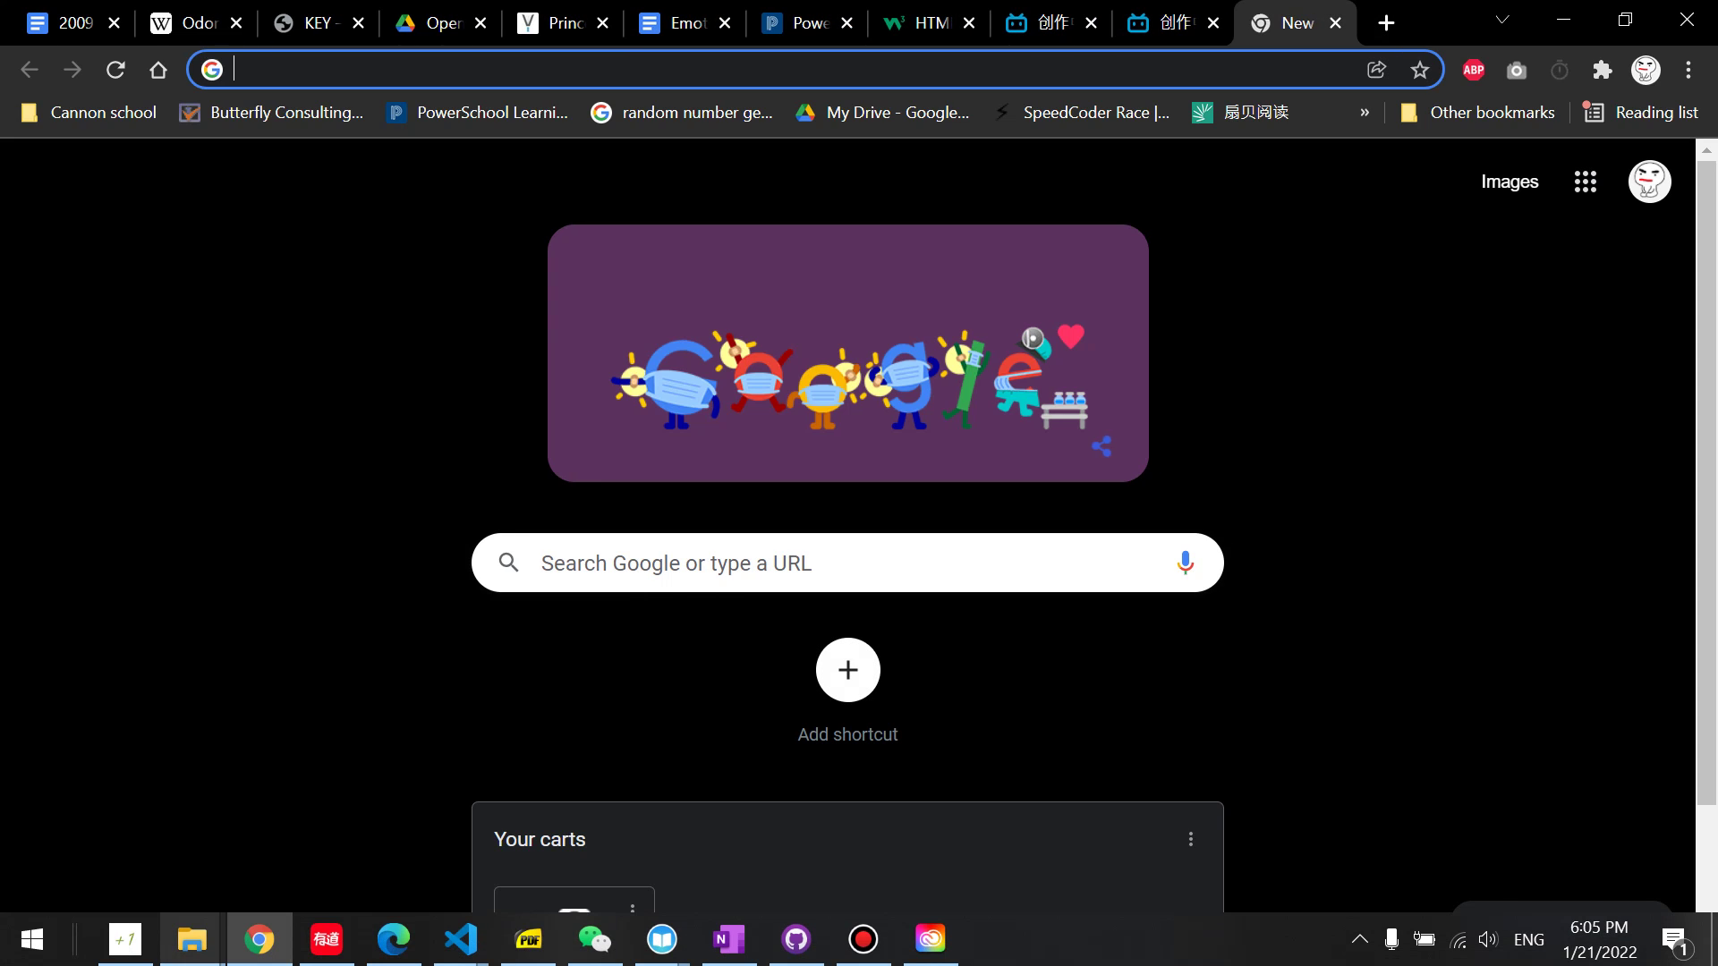
pyautogui.click(191, 939)
pyautogui.click(340, 818)
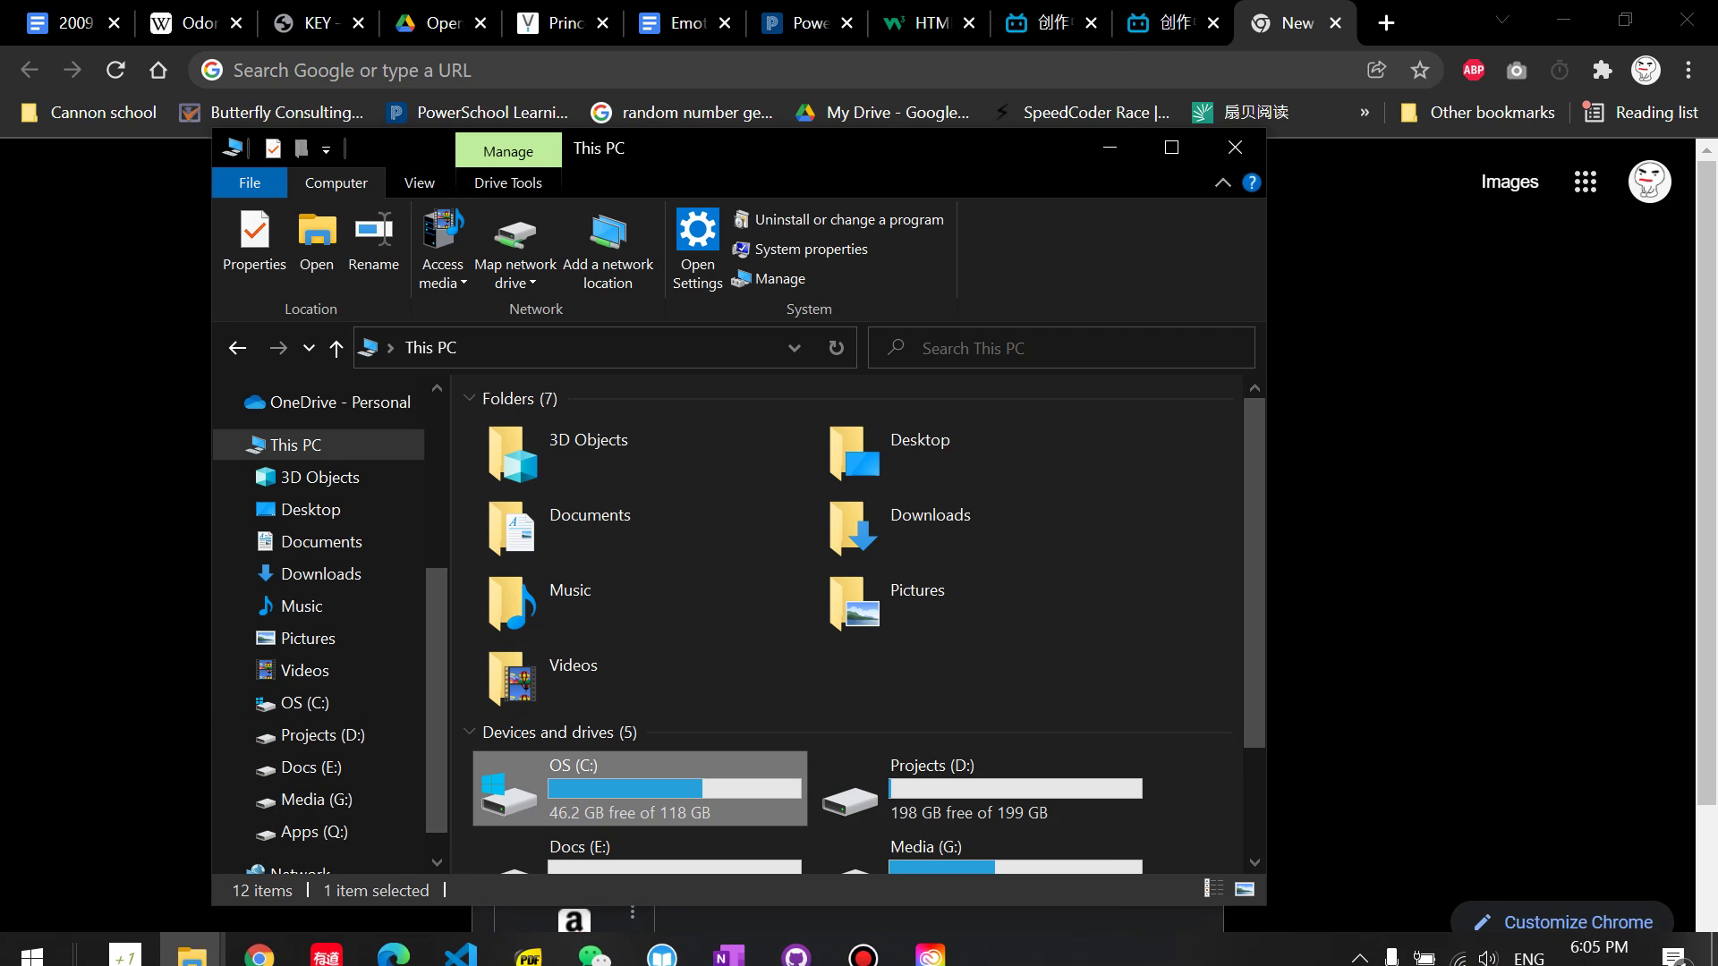
# Search Windows for "creative" and open the file location of the Adobe Creative Cloud app.
pyautogui.press('super')
pyautogui.write('creative')
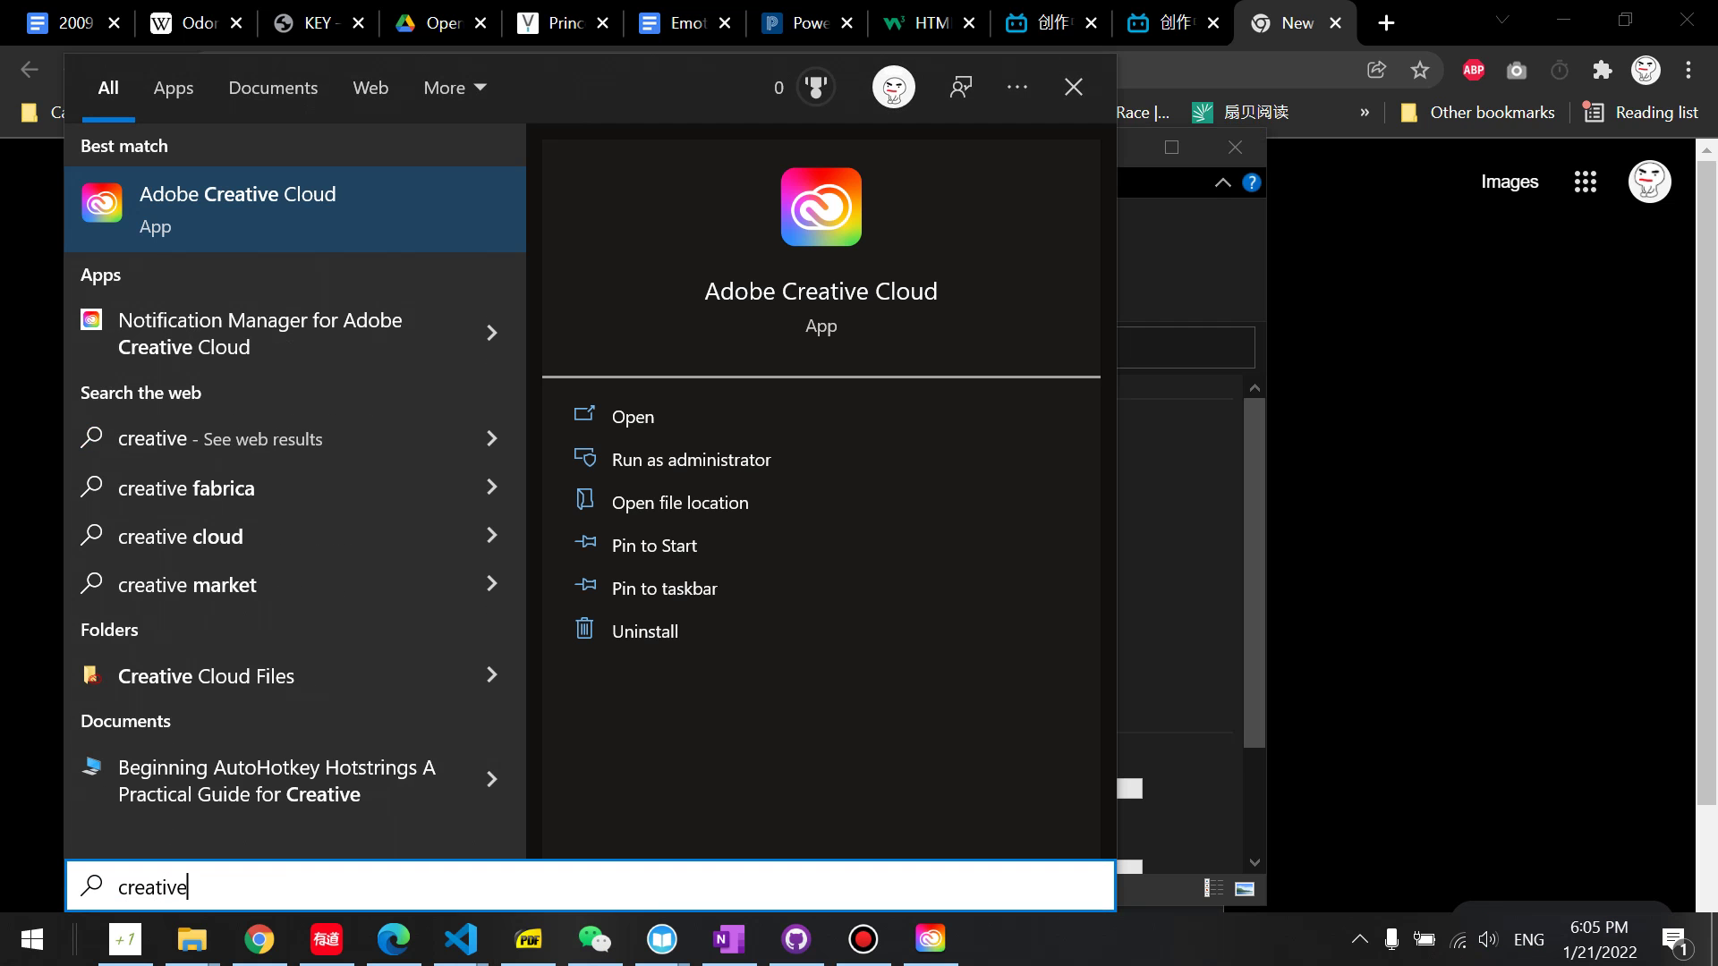
pyautogui.click(679, 502)
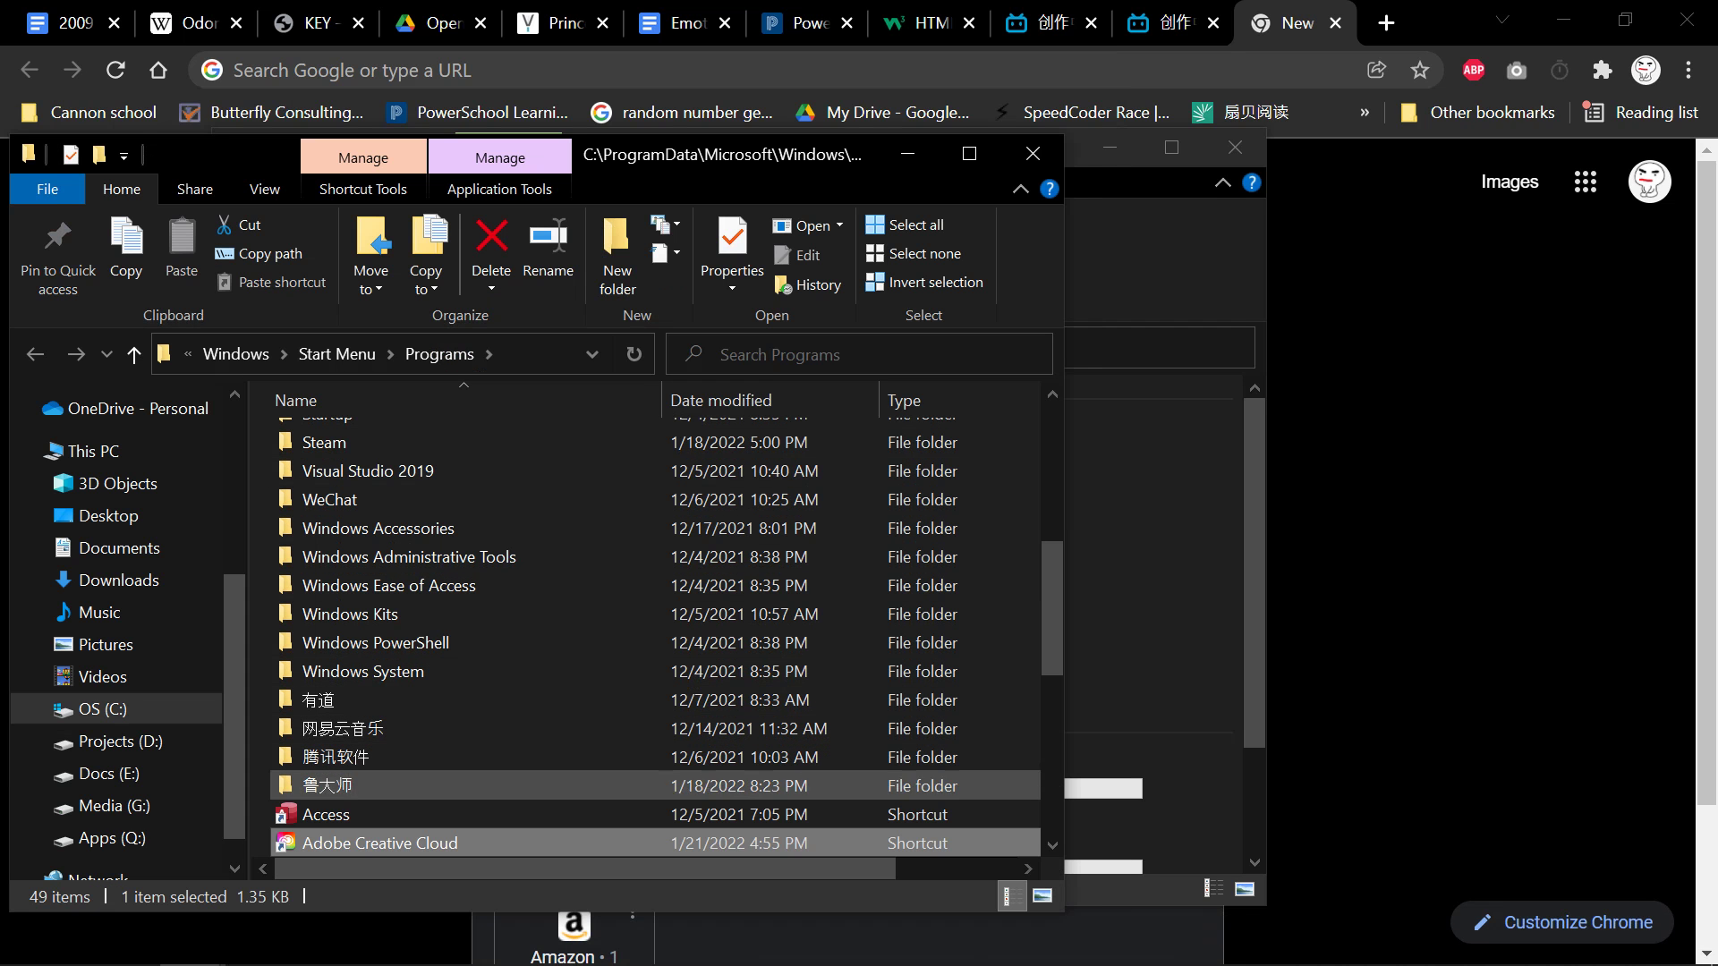
# Open the target folder of the Adobe Creative Cloud shortcut through its properties and reposition the new folder window.
pyautogui.press('alt')
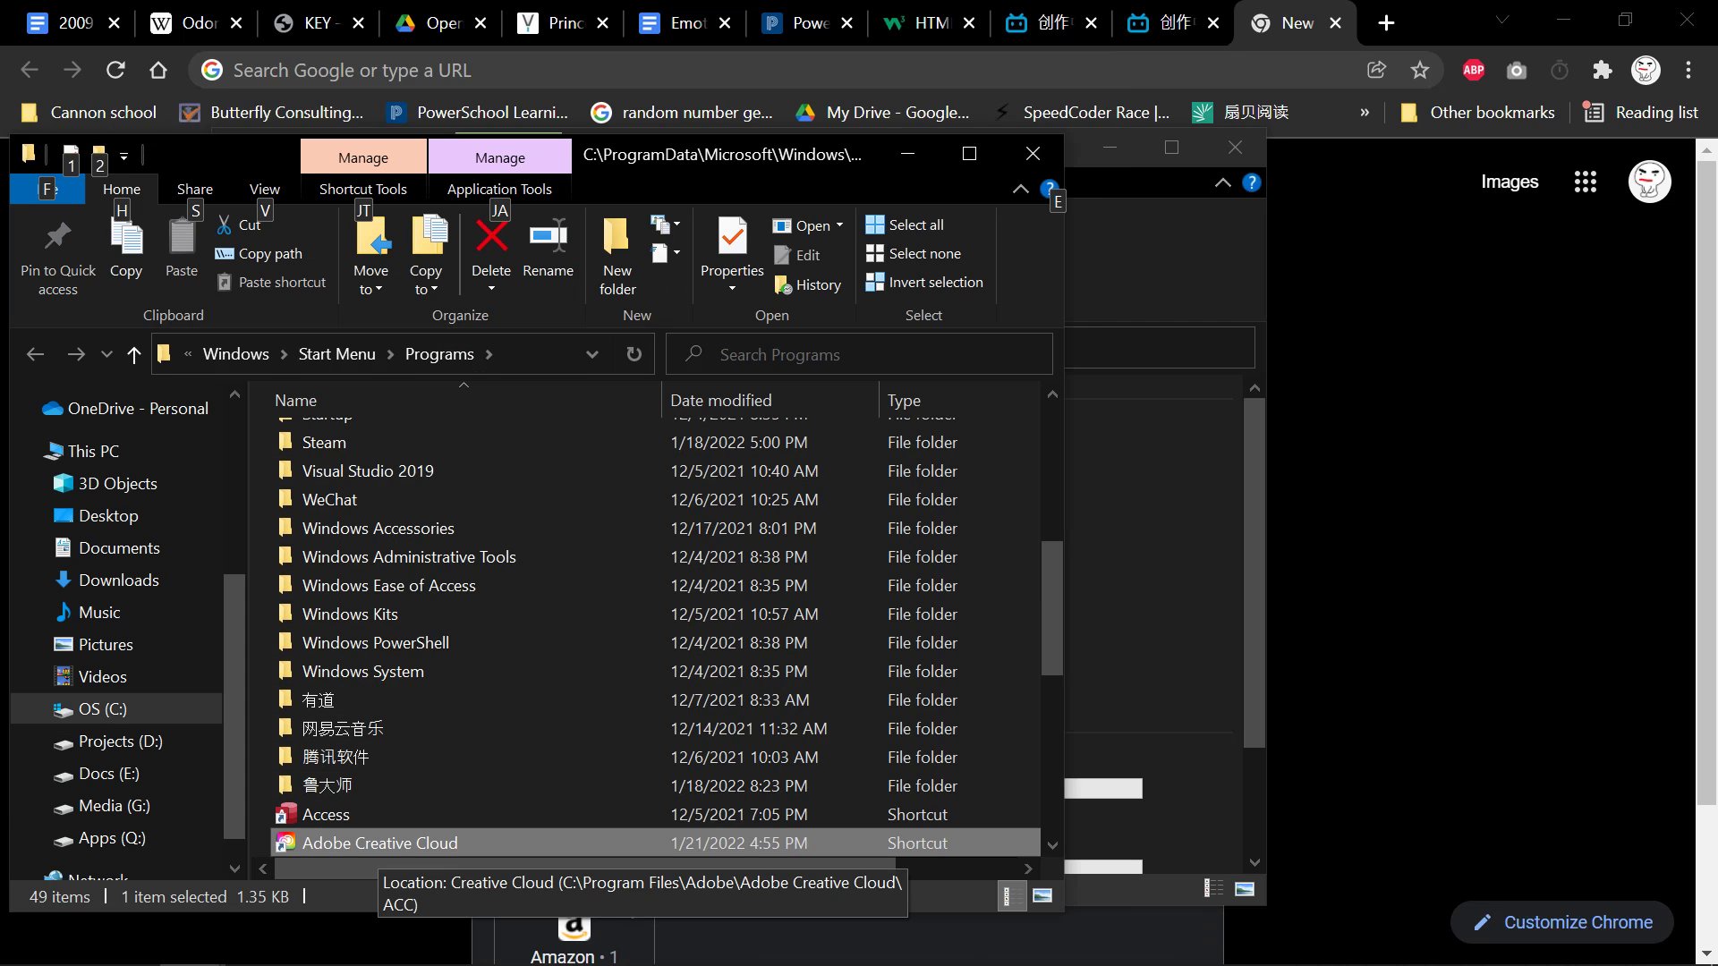
pyautogui.press('1')
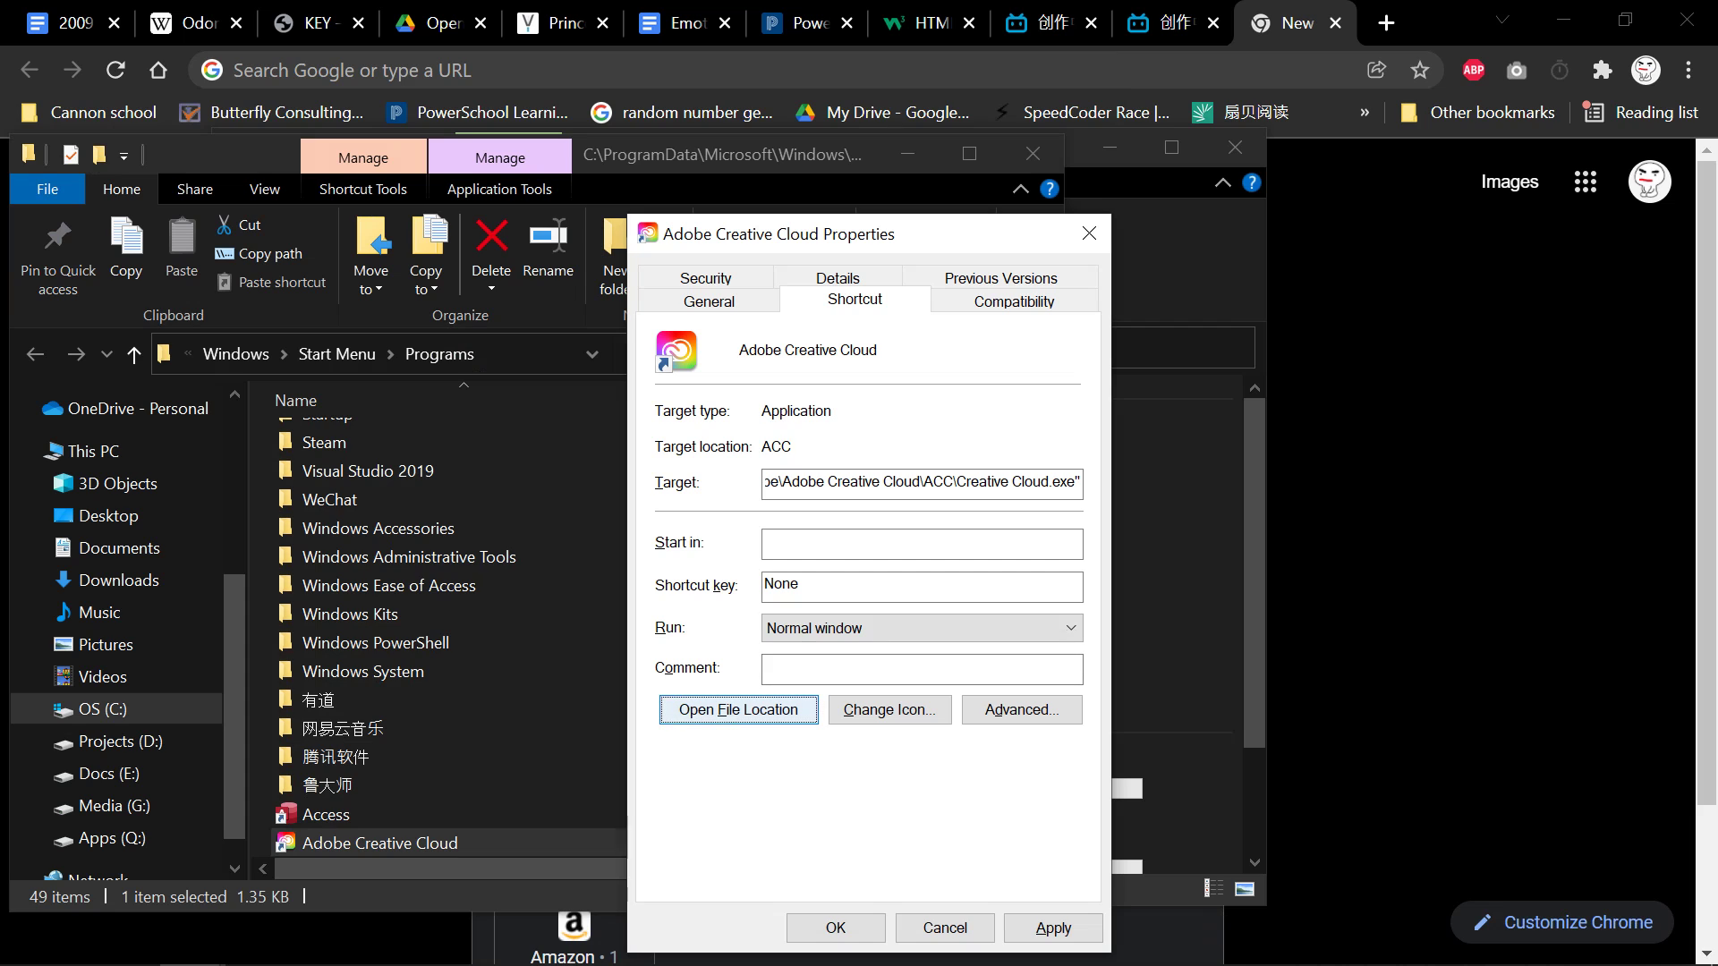
pyautogui.click(739, 710)
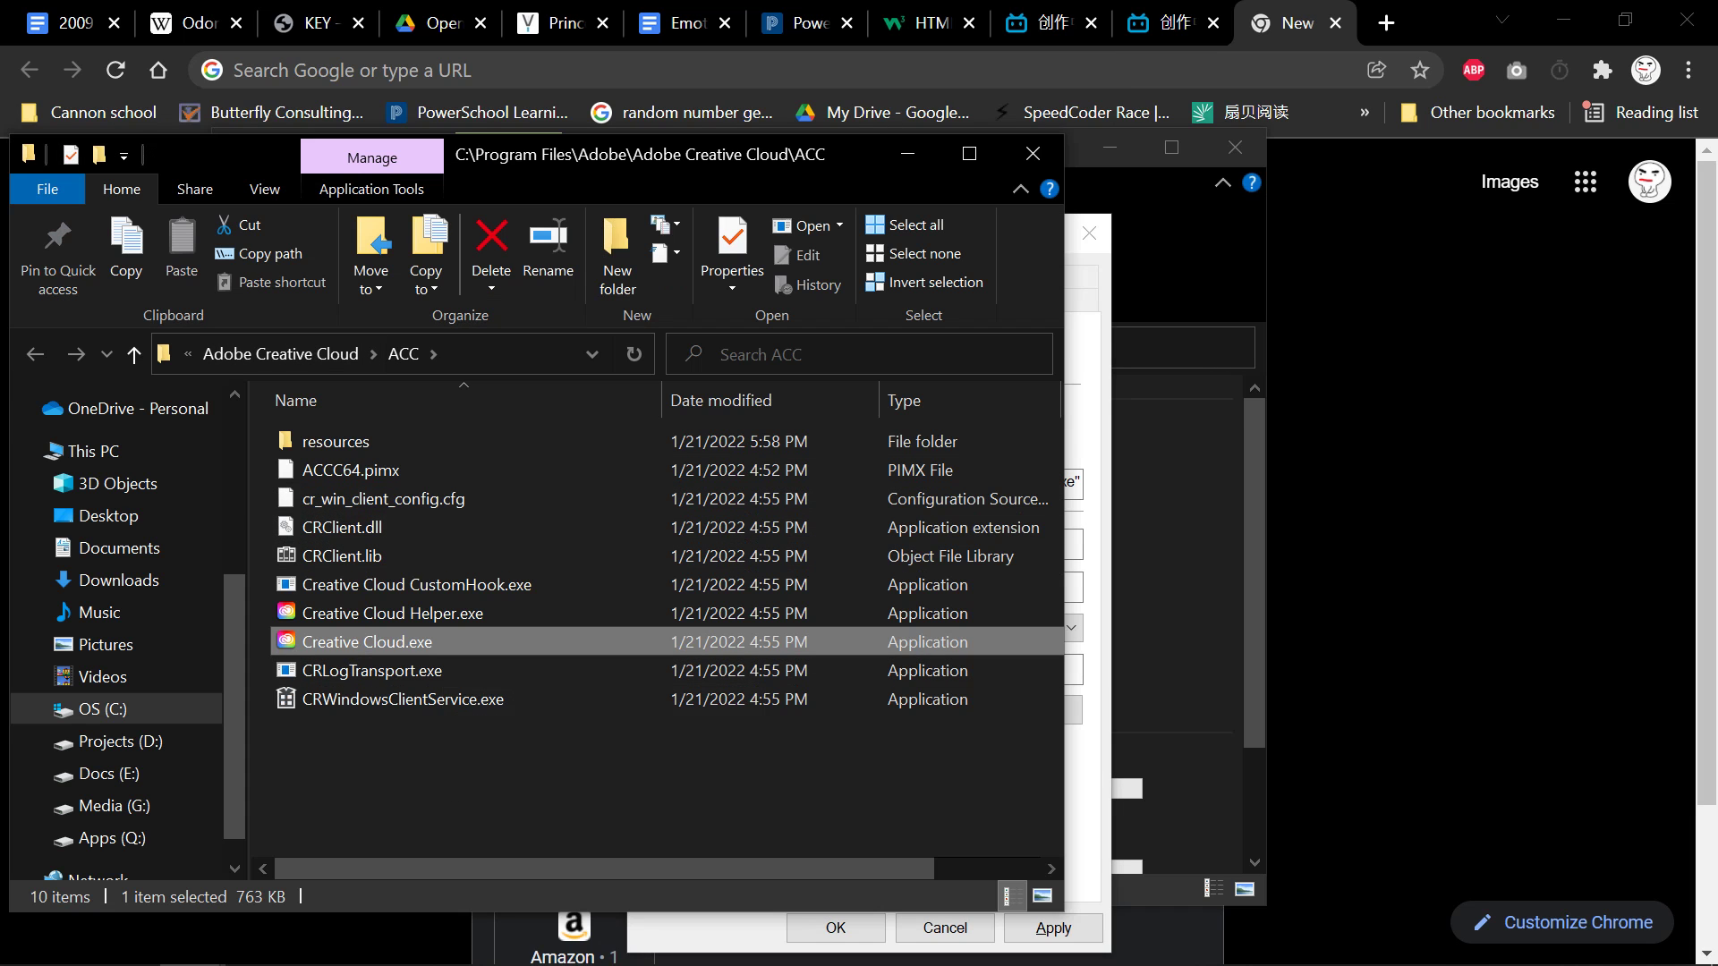
pyautogui.click(456, 774)
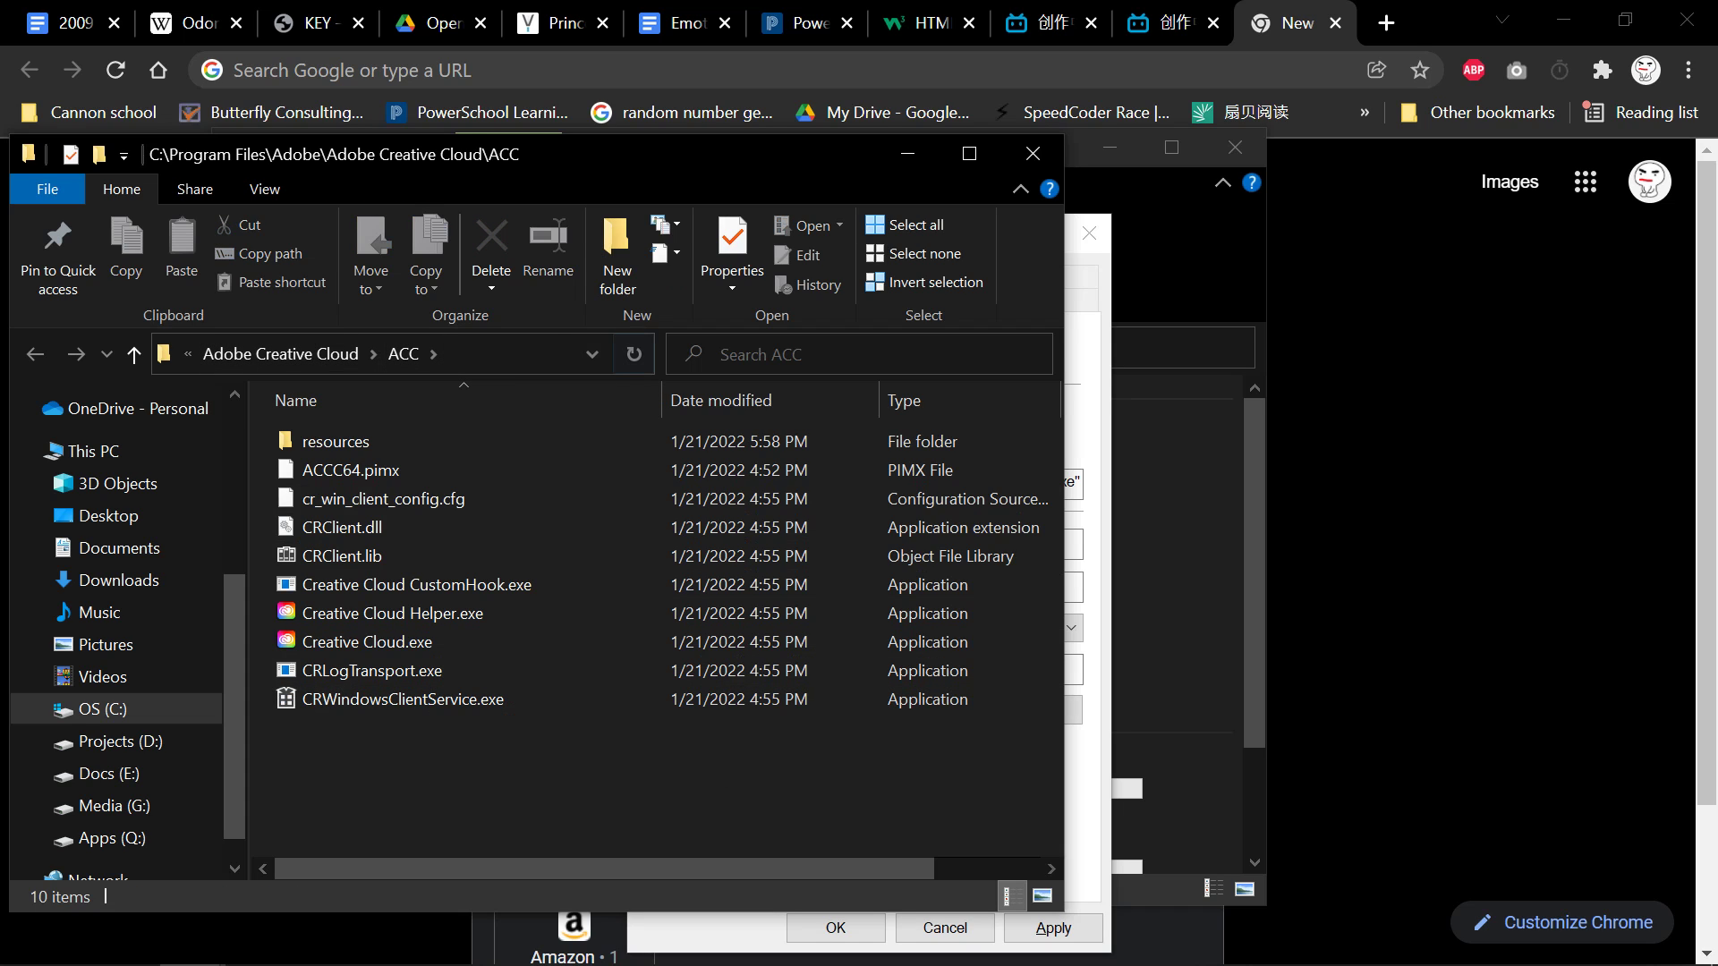
pyautogui.moveTo(580, 154); pyautogui.dragTo(646, 113)
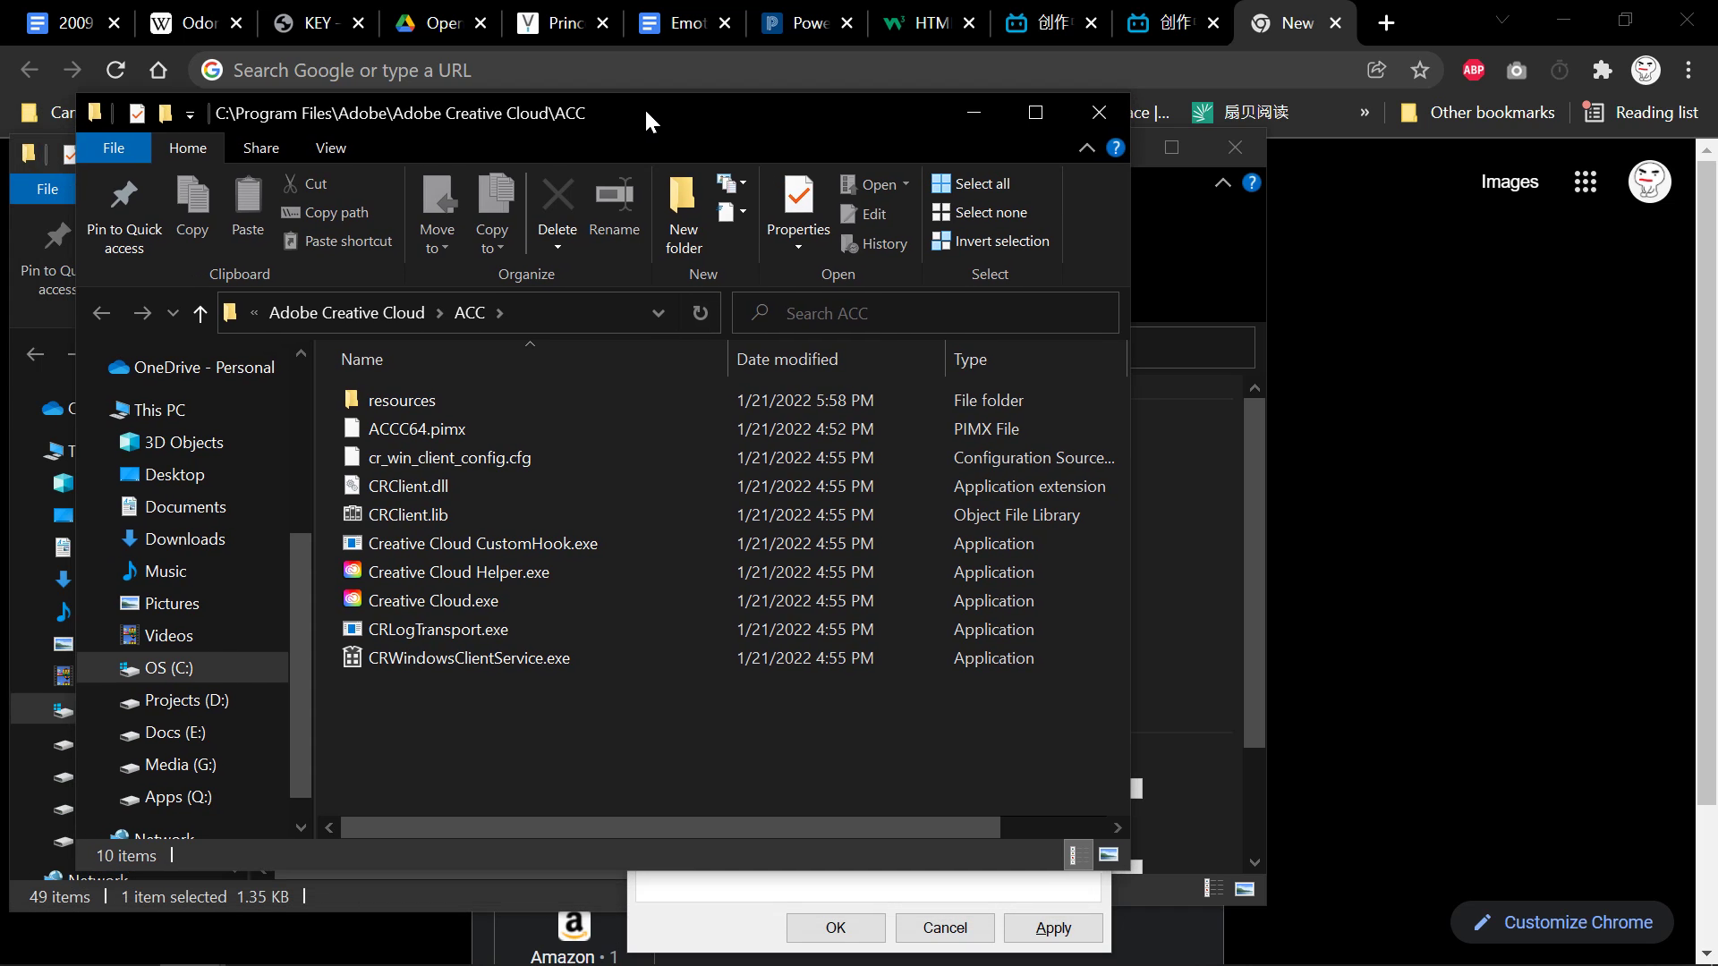
# Go up from the ACC folder to C:\Program Files and point out the Adobe folder link there.
pyautogui.click(348, 312)
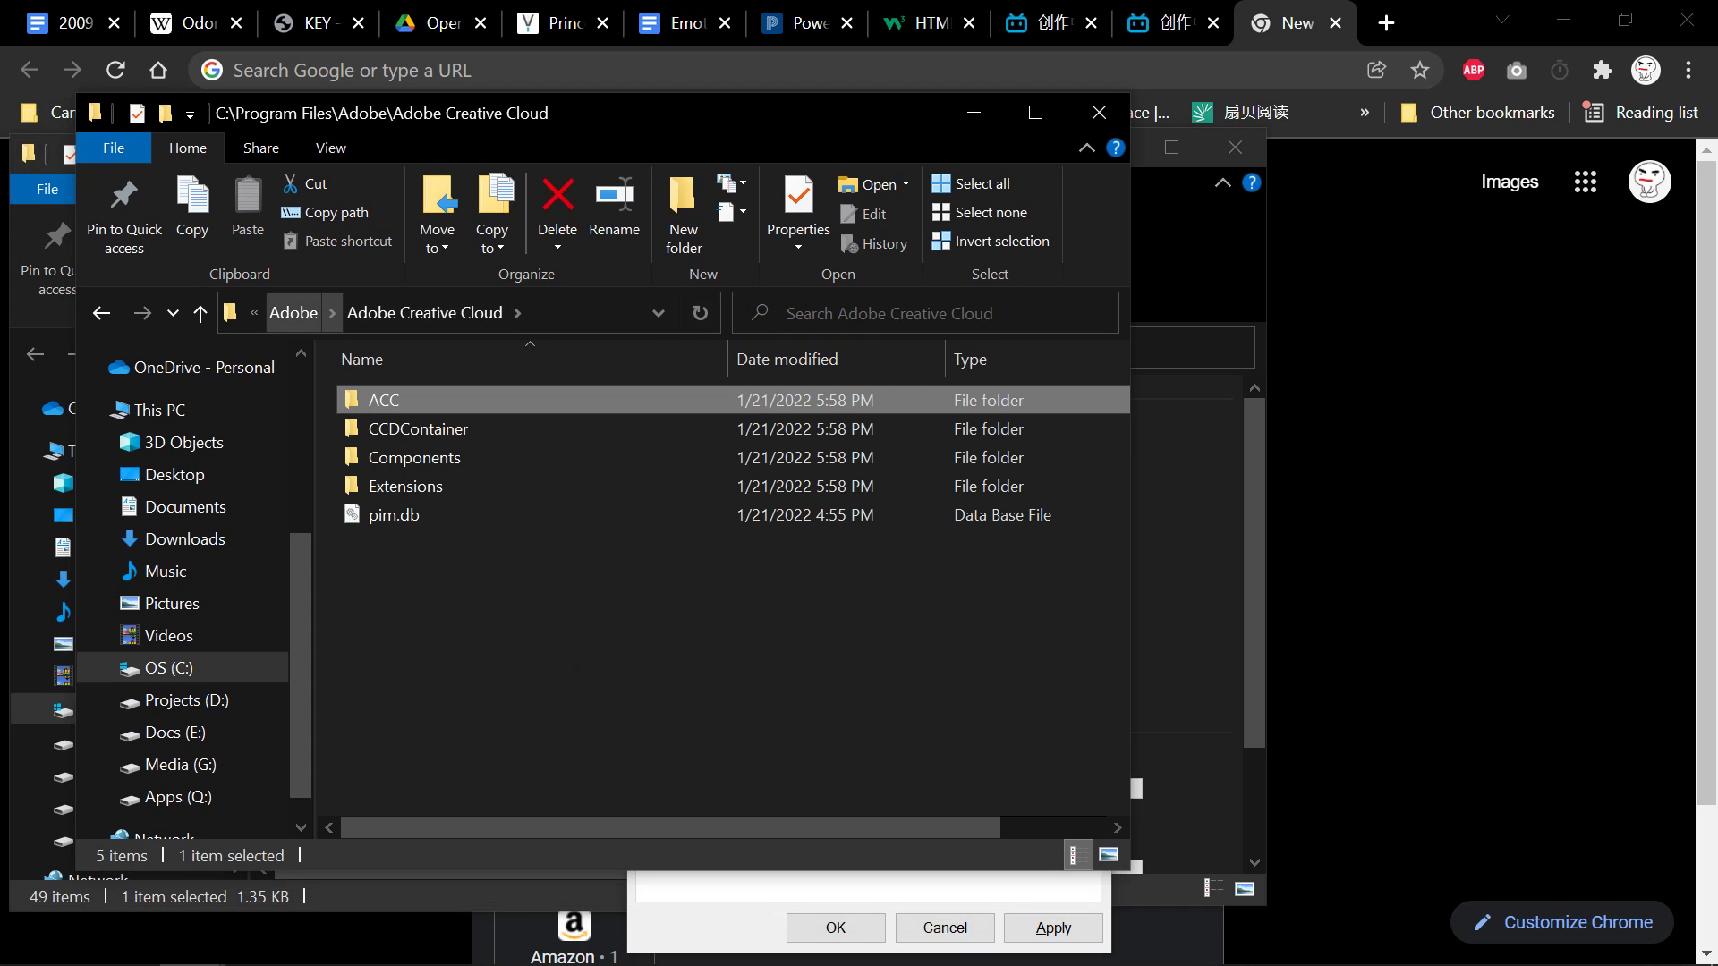
pyautogui.click(288, 313)
pyautogui.click(393, 313)
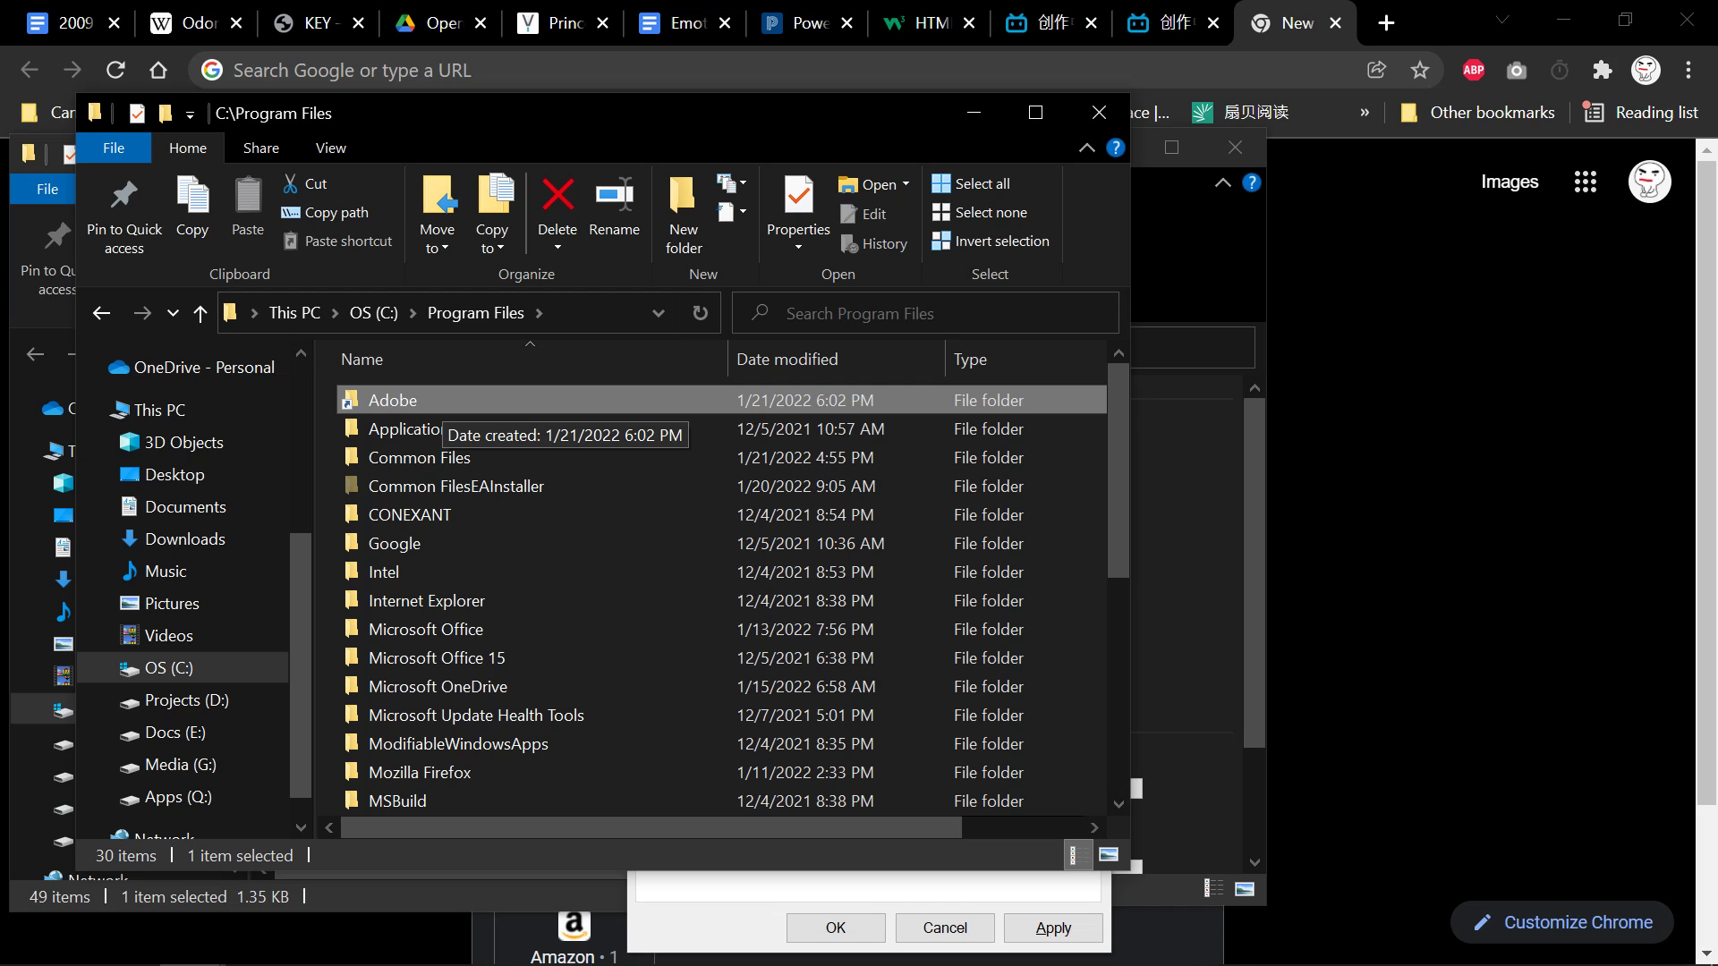
pyautogui.rightClick(525, 400)
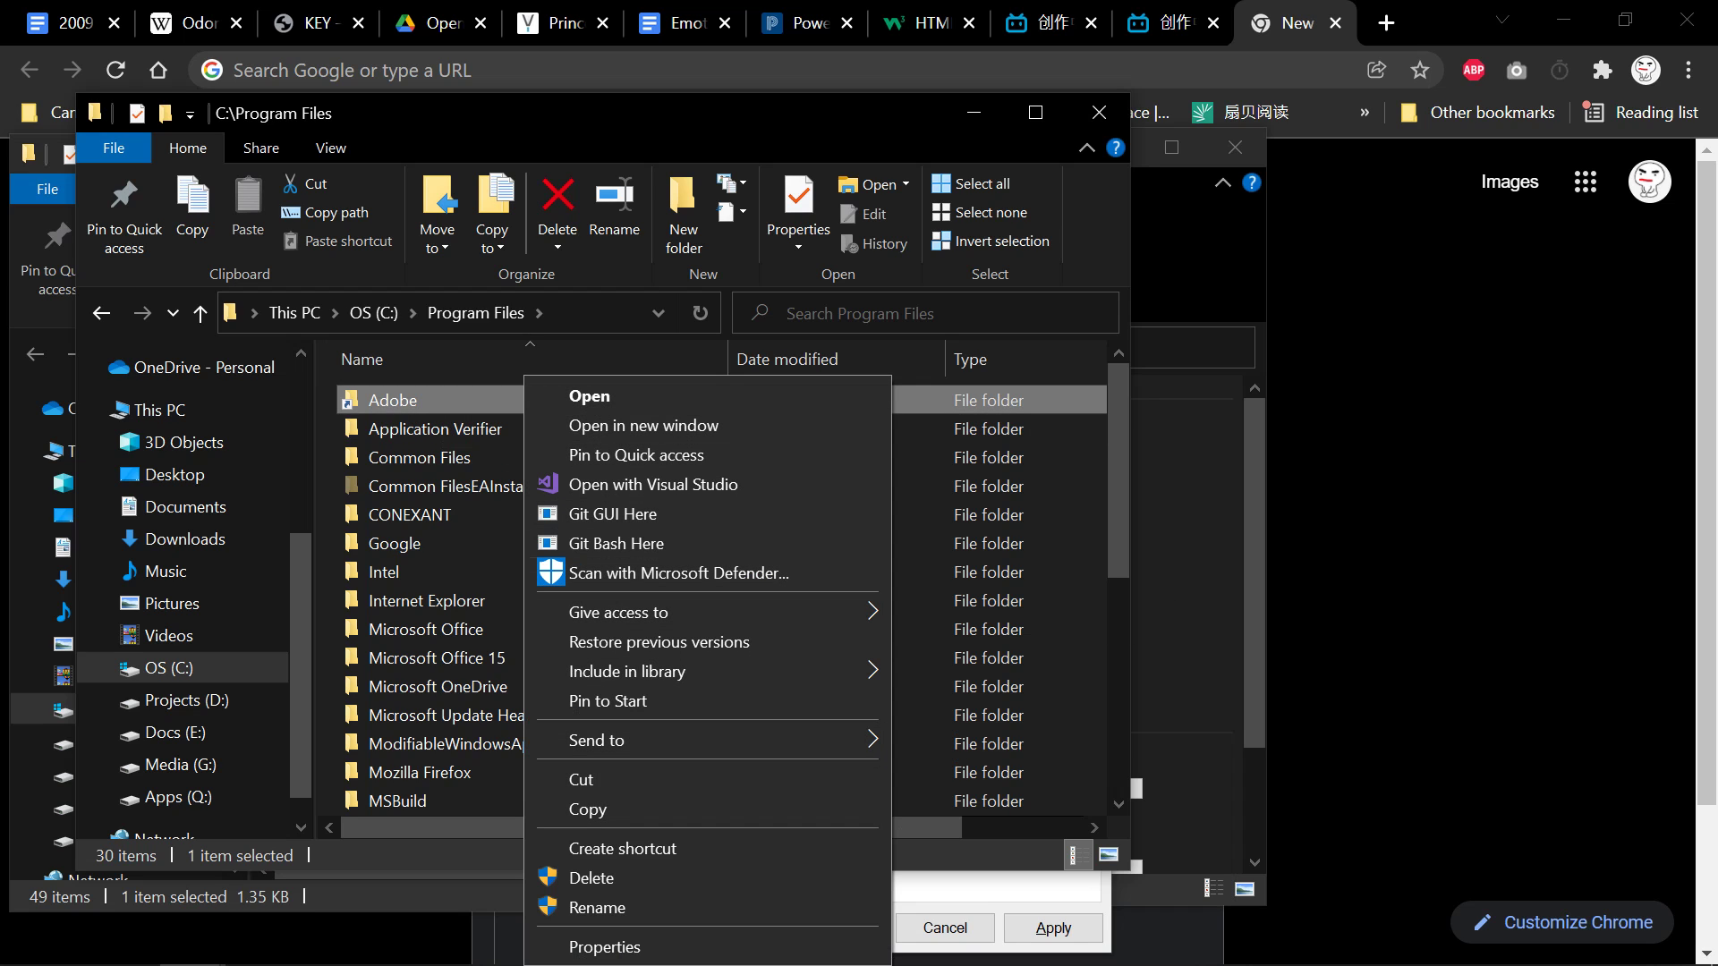
pyautogui.press('Escape')
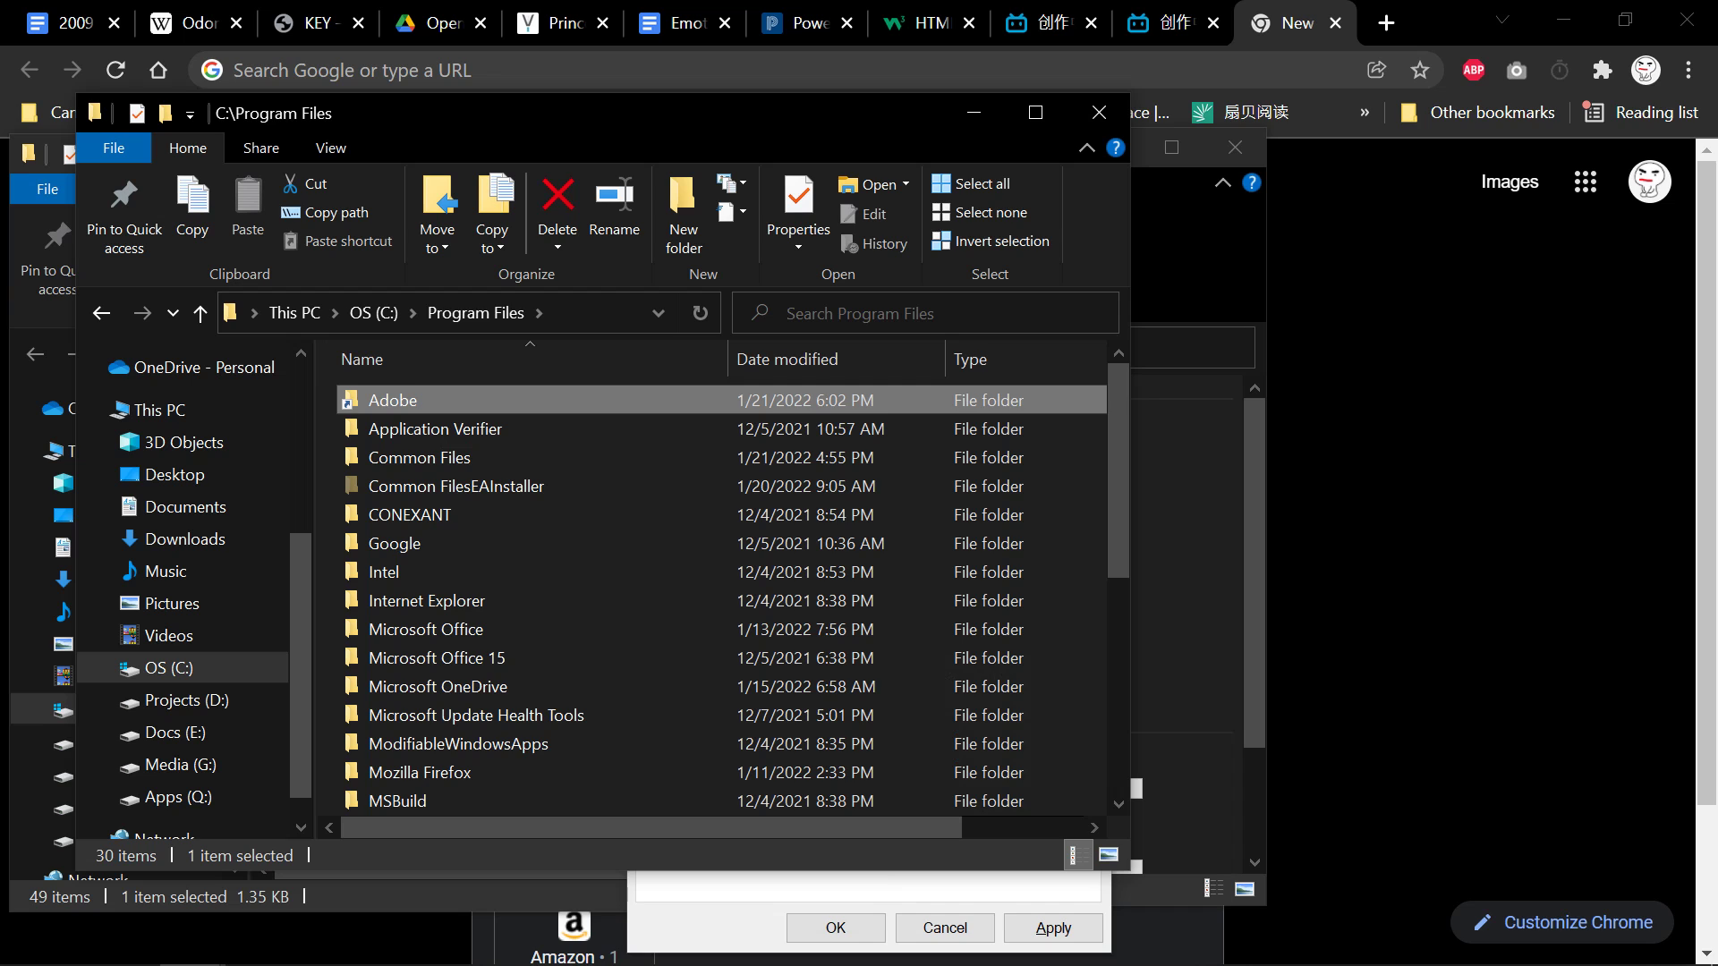
pyautogui.press('F2')
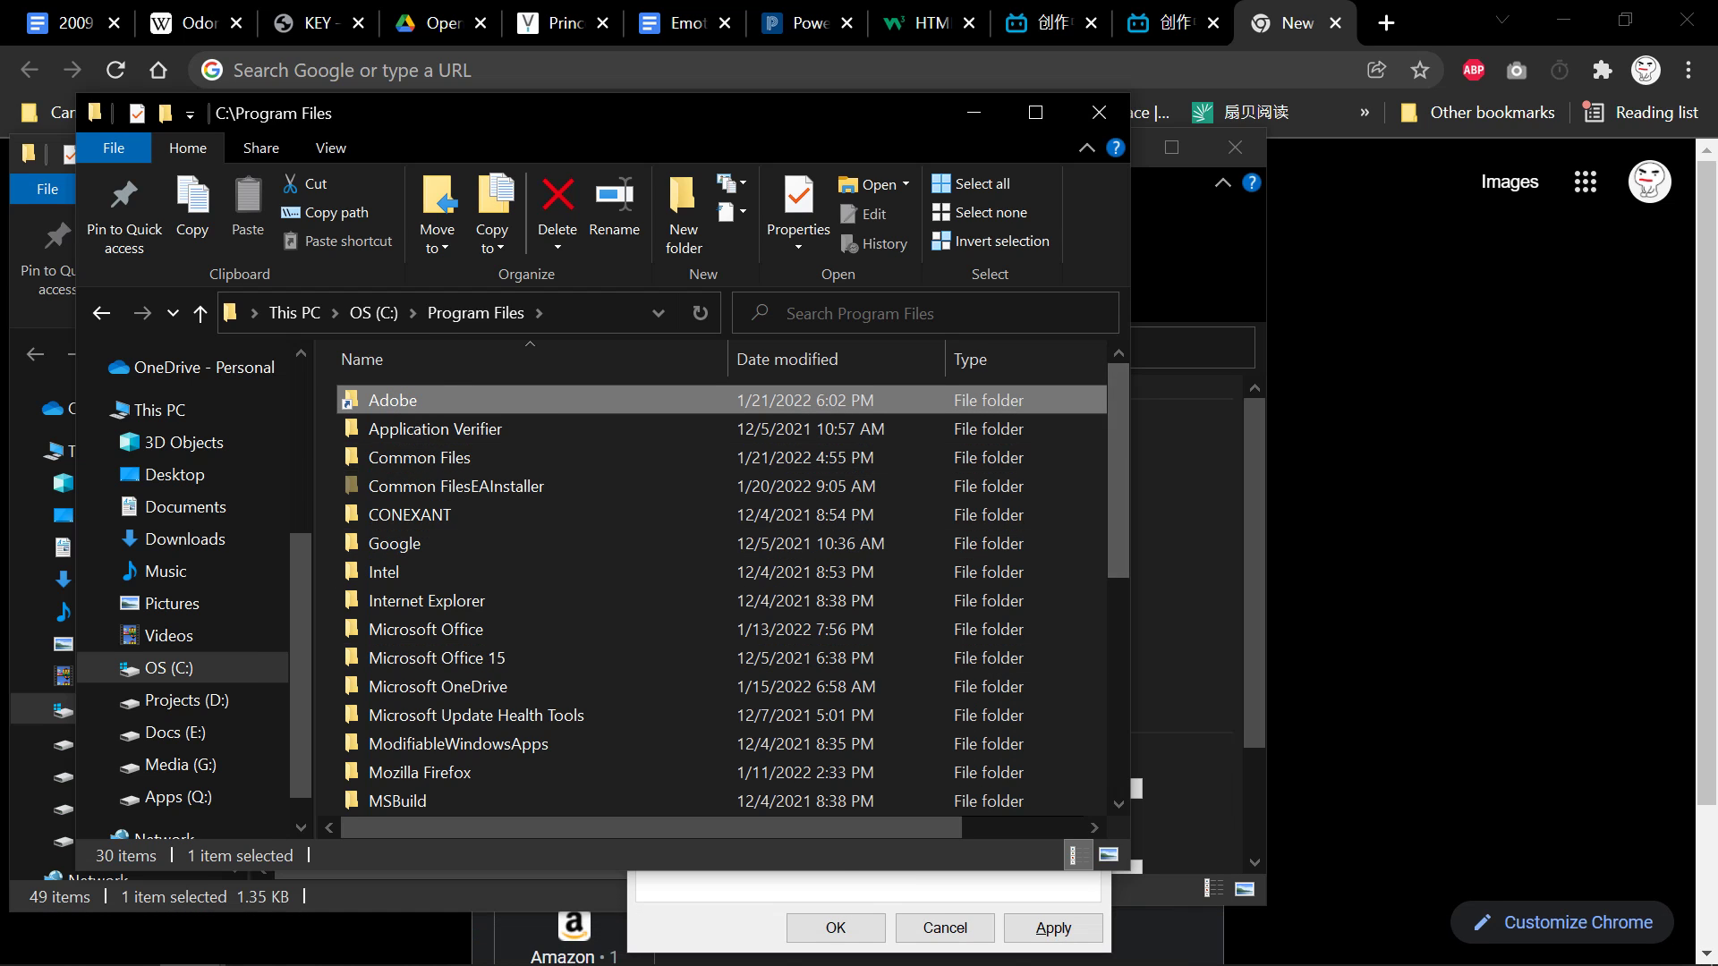
# Browse to Q:\Adobe Apps\Adobe in the This PC window and select the Adobe Creative Cloud Experience folder.
pyautogui.click(1190, 465)
pyautogui.scroll(-2, 626, 671)
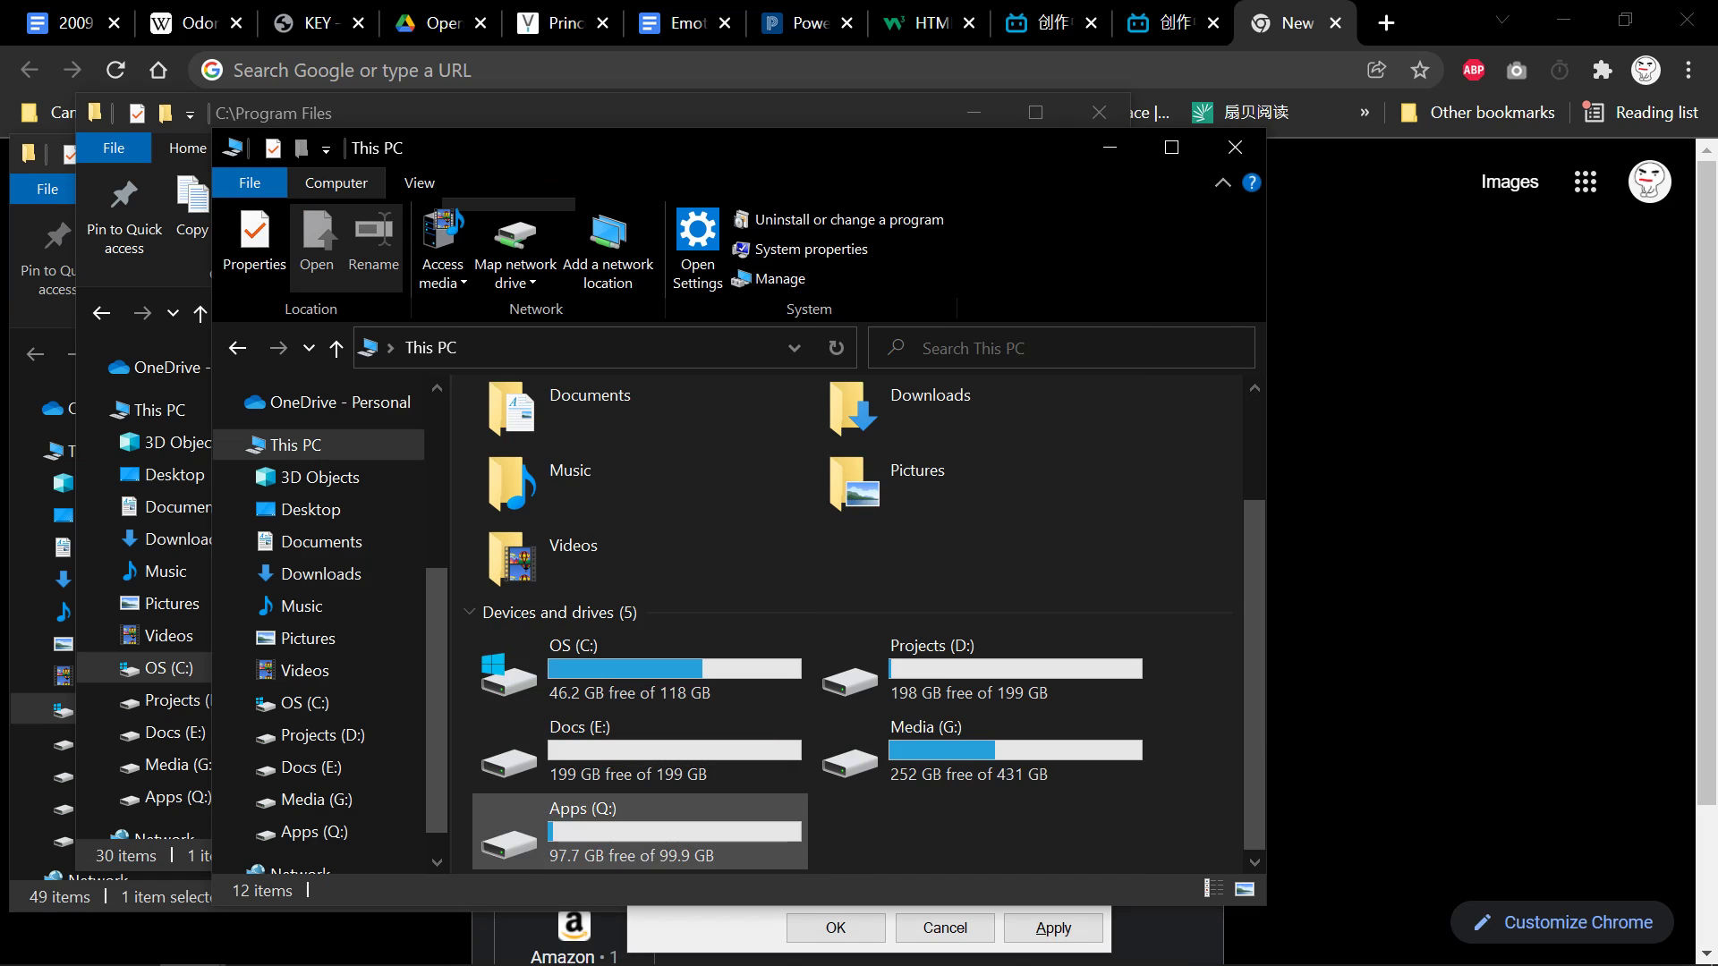
pyautogui.doubleClick(582, 832)
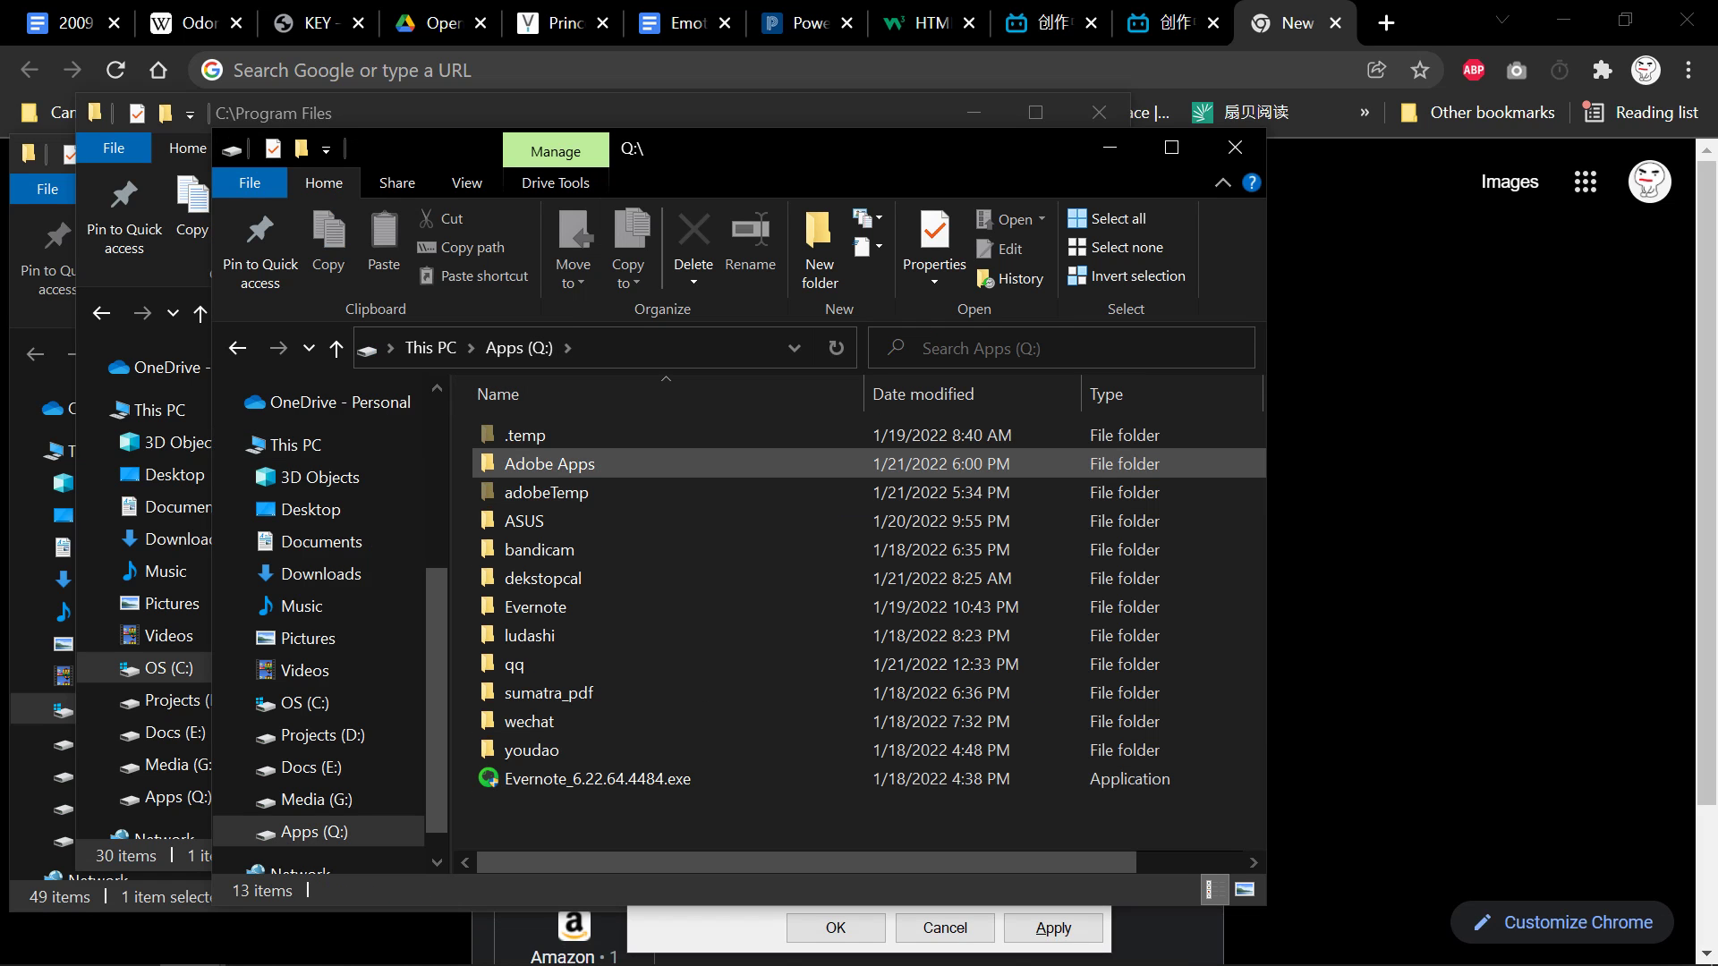
pyautogui.click(549, 465)
pyautogui.doubleClick(550, 464)
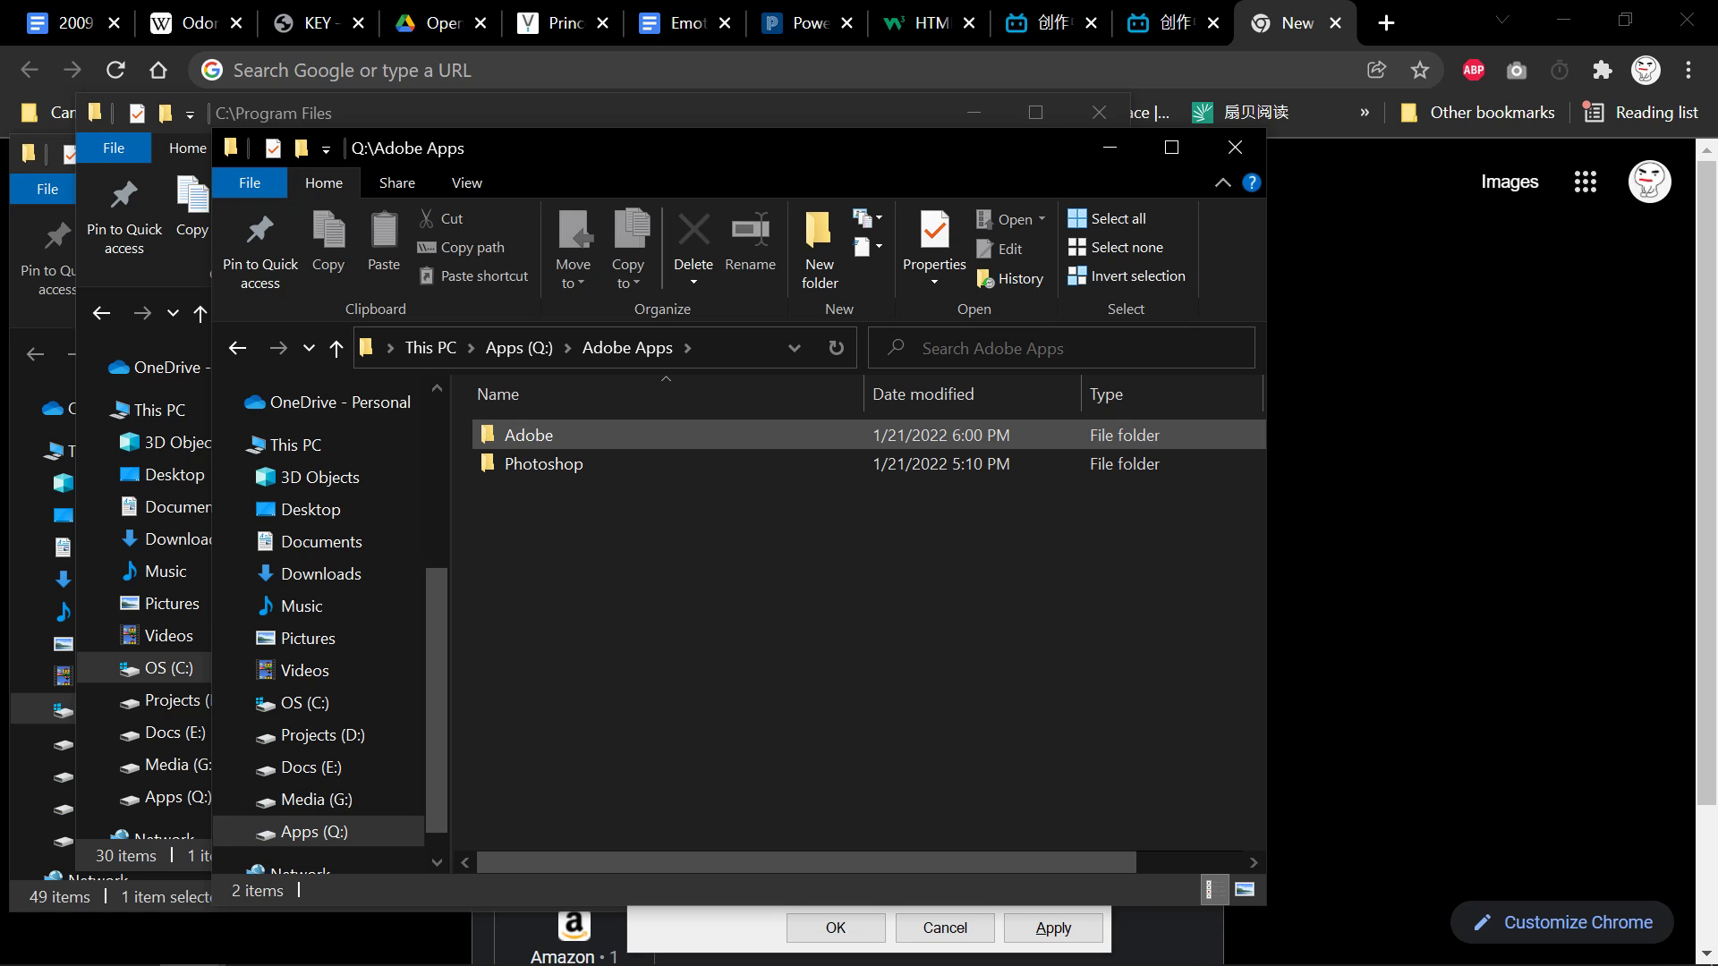
pyautogui.doubleClick(528, 434)
pyautogui.click(621, 463)
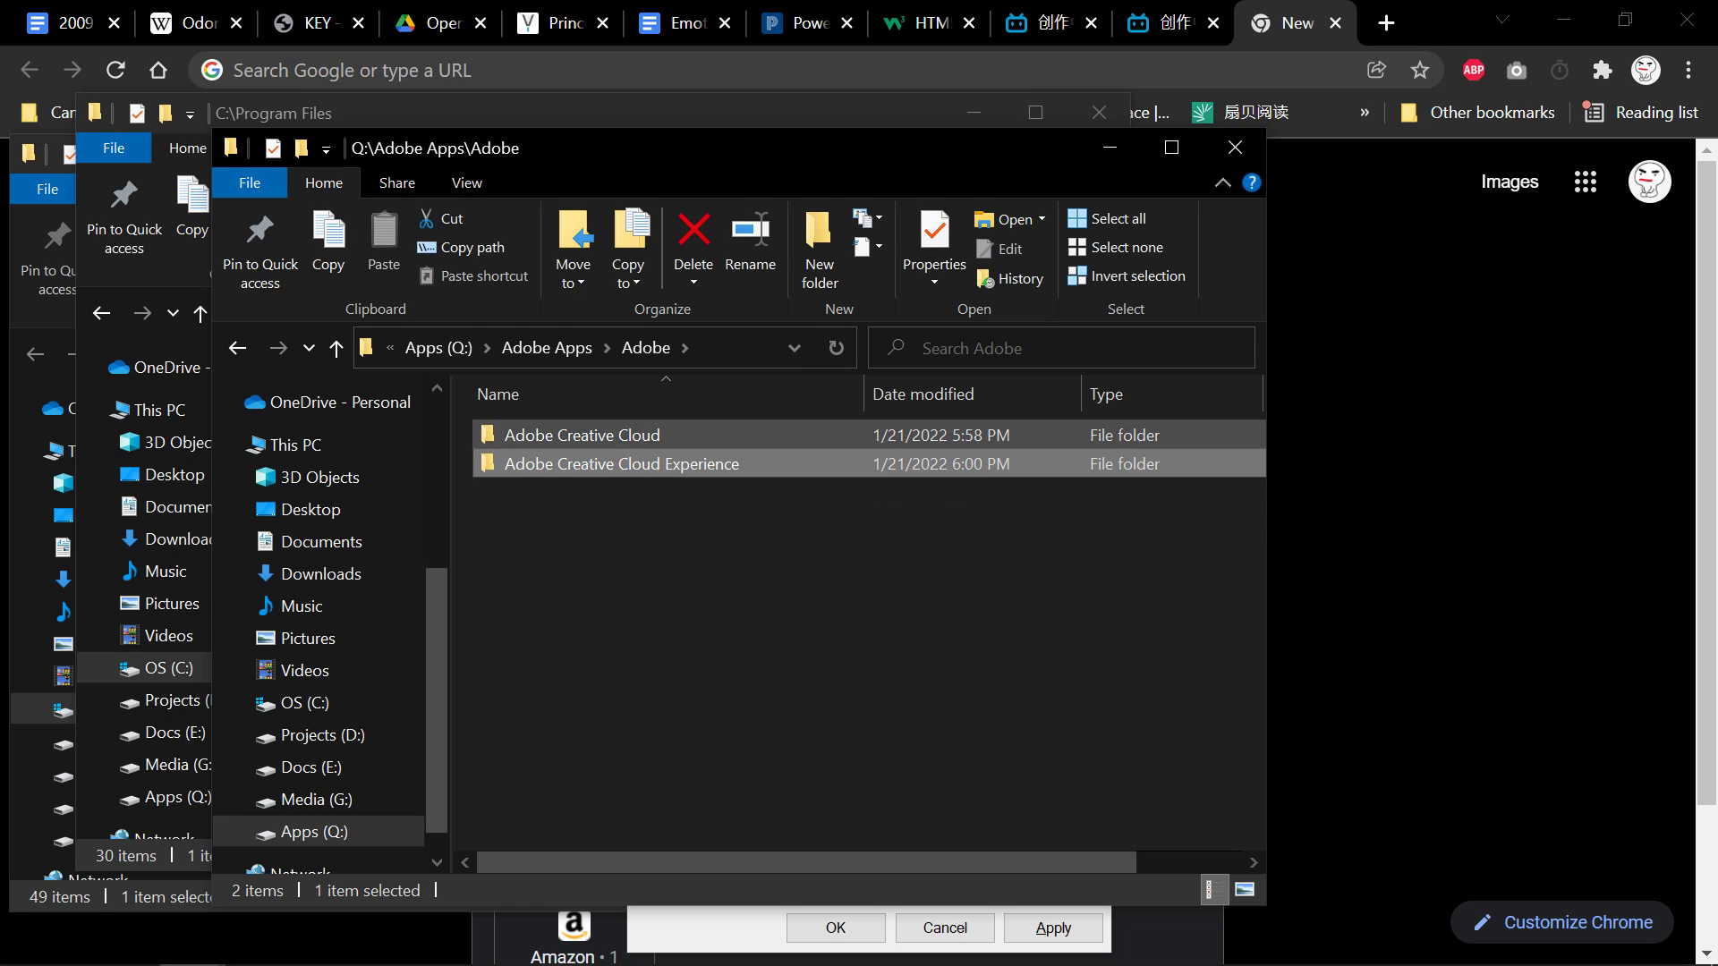
# Go back to the Adobe Apps folder, and briefly show and minimize the Creative Cloud Desktop window.
pyautogui.click(572, 417)
pyautogui.click(547, 348)
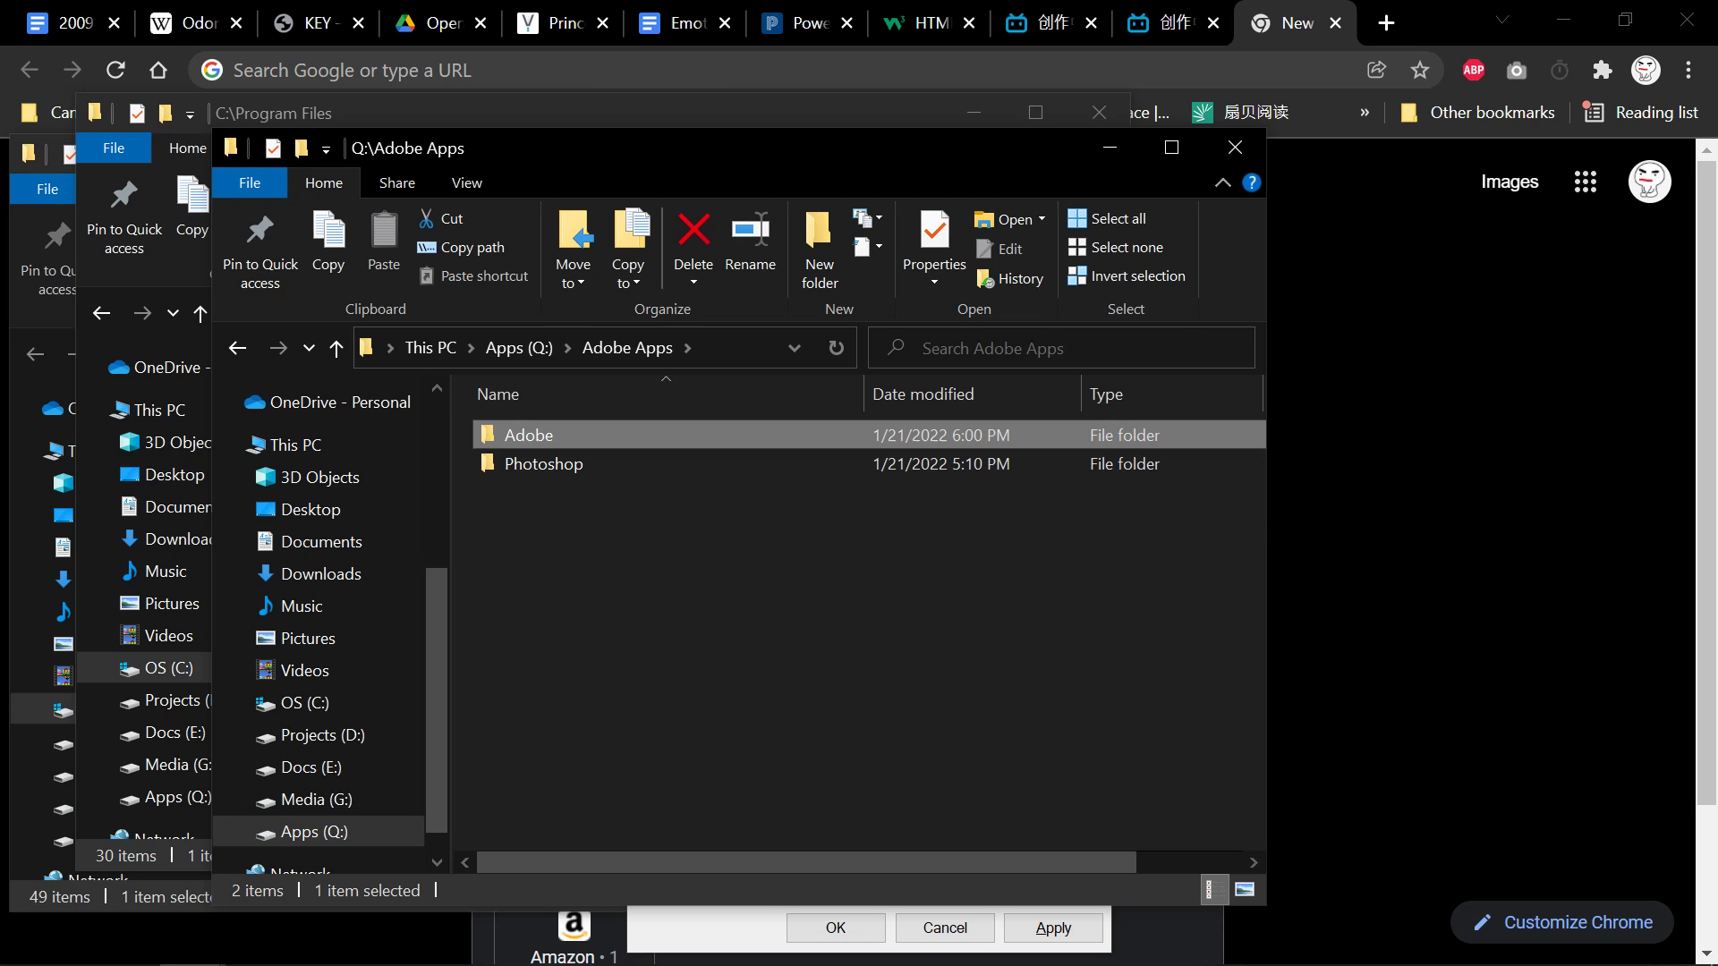
pyautogui.click(665, 573)
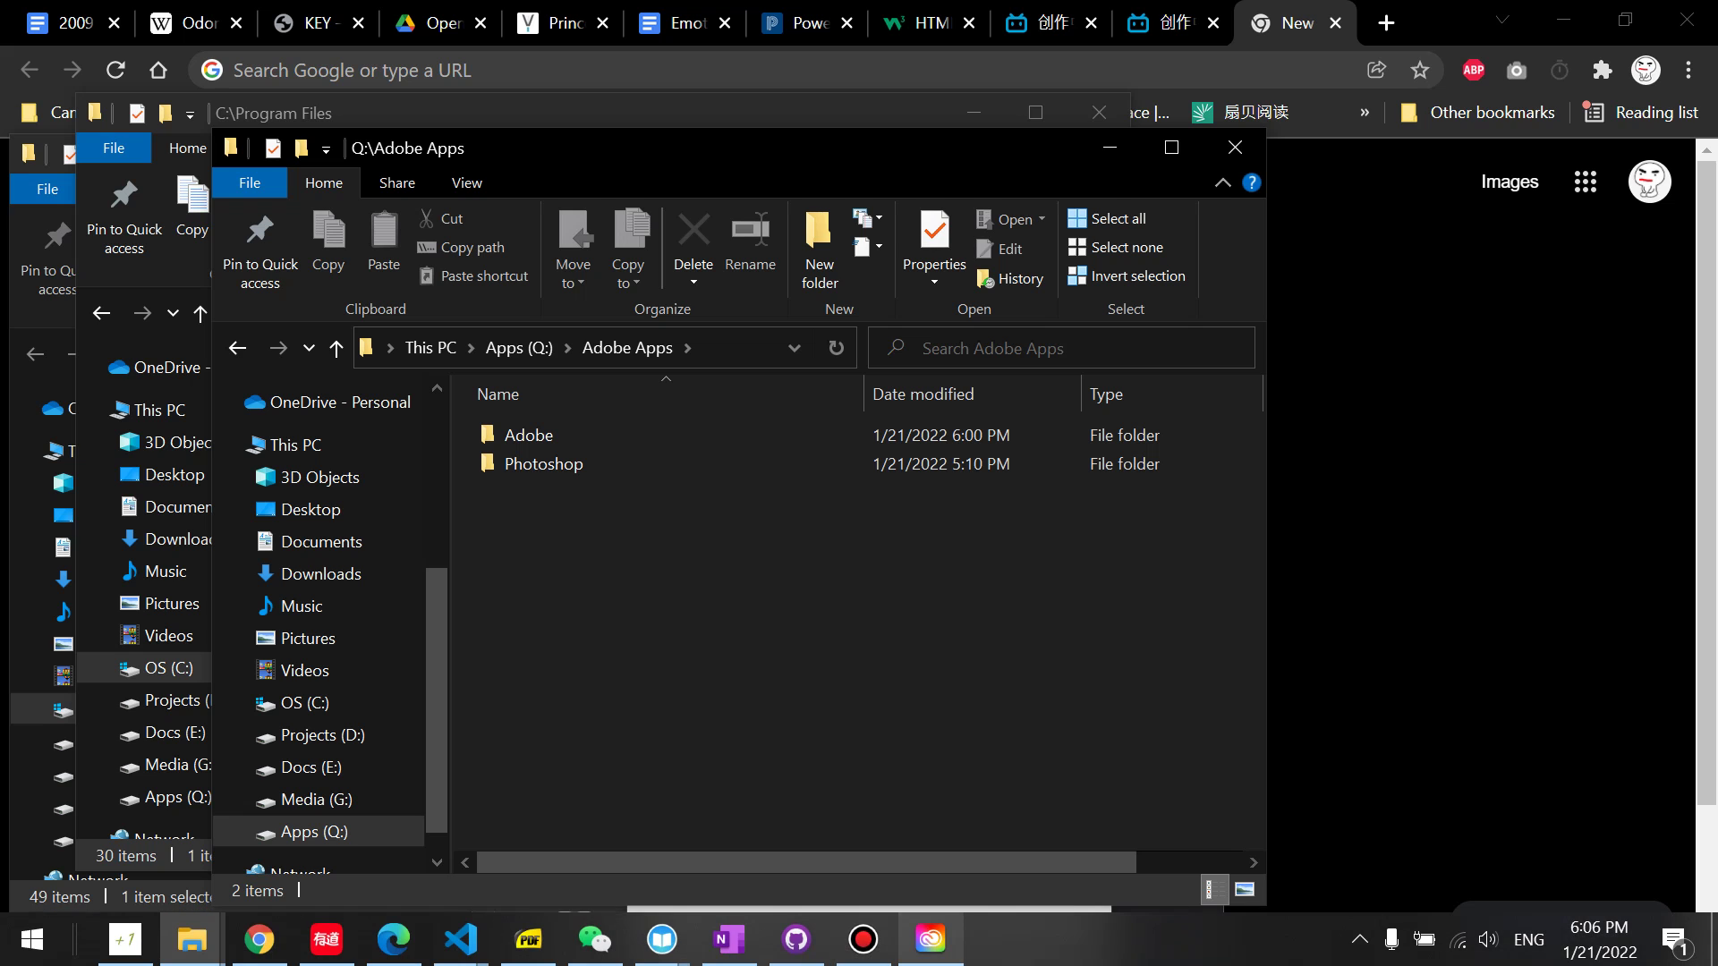
pyautogui.click(930, 939)
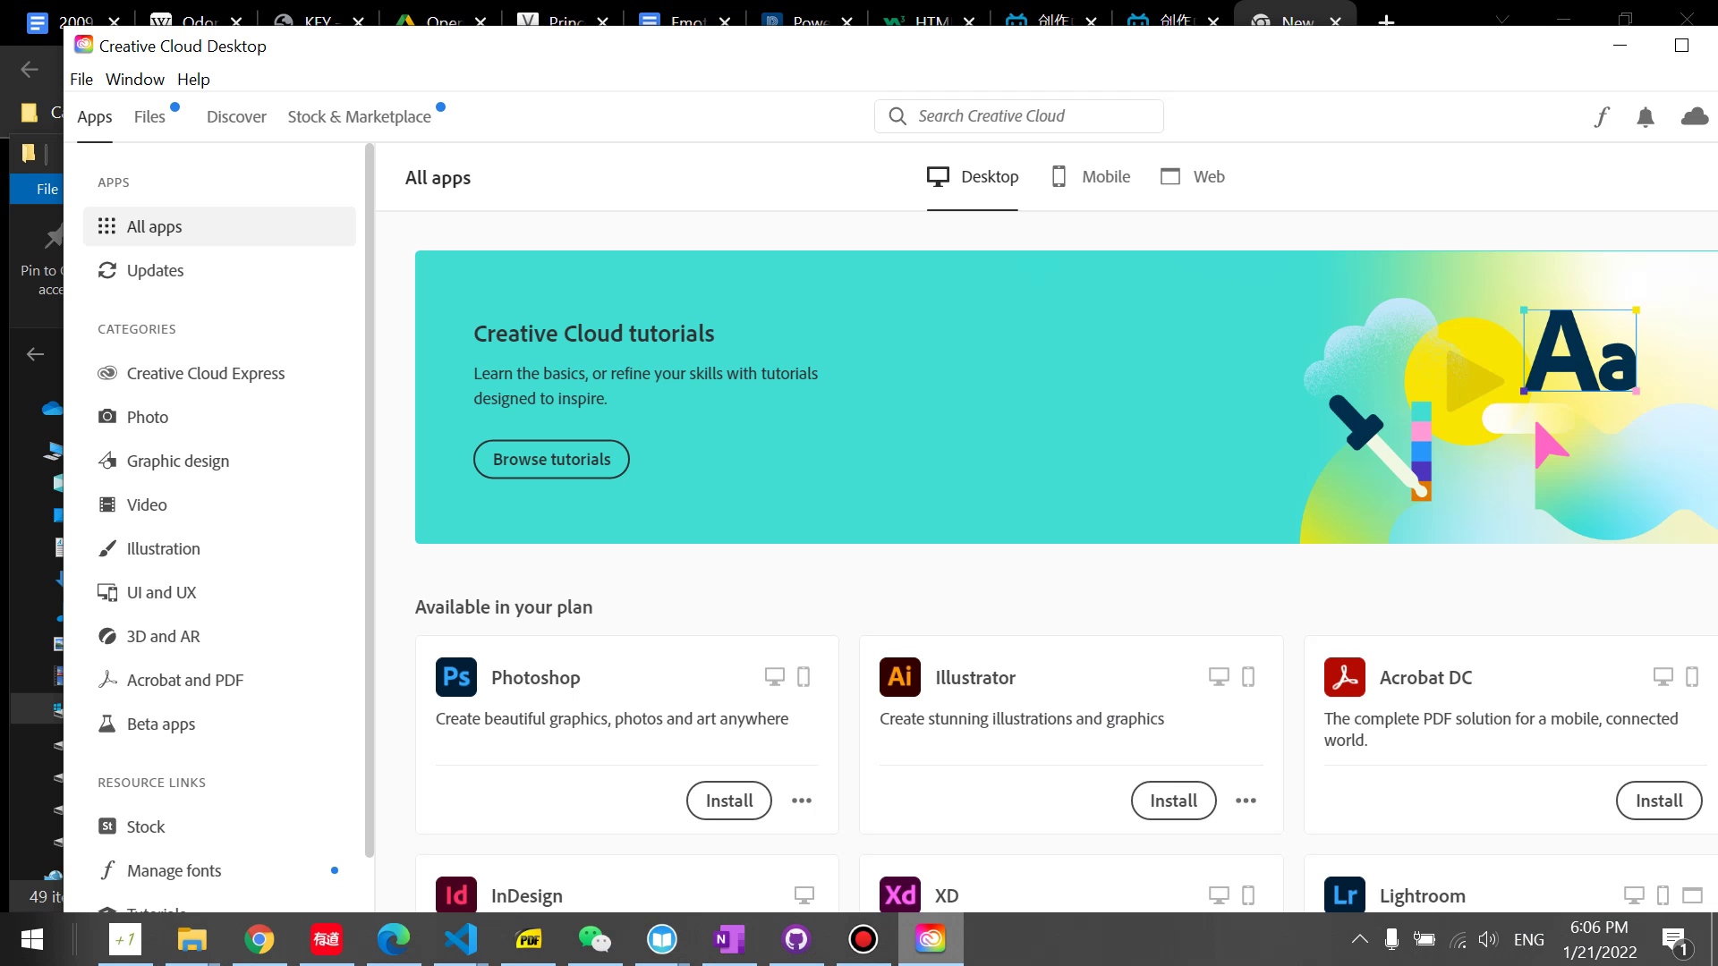
pyautogui.click(930, 939)
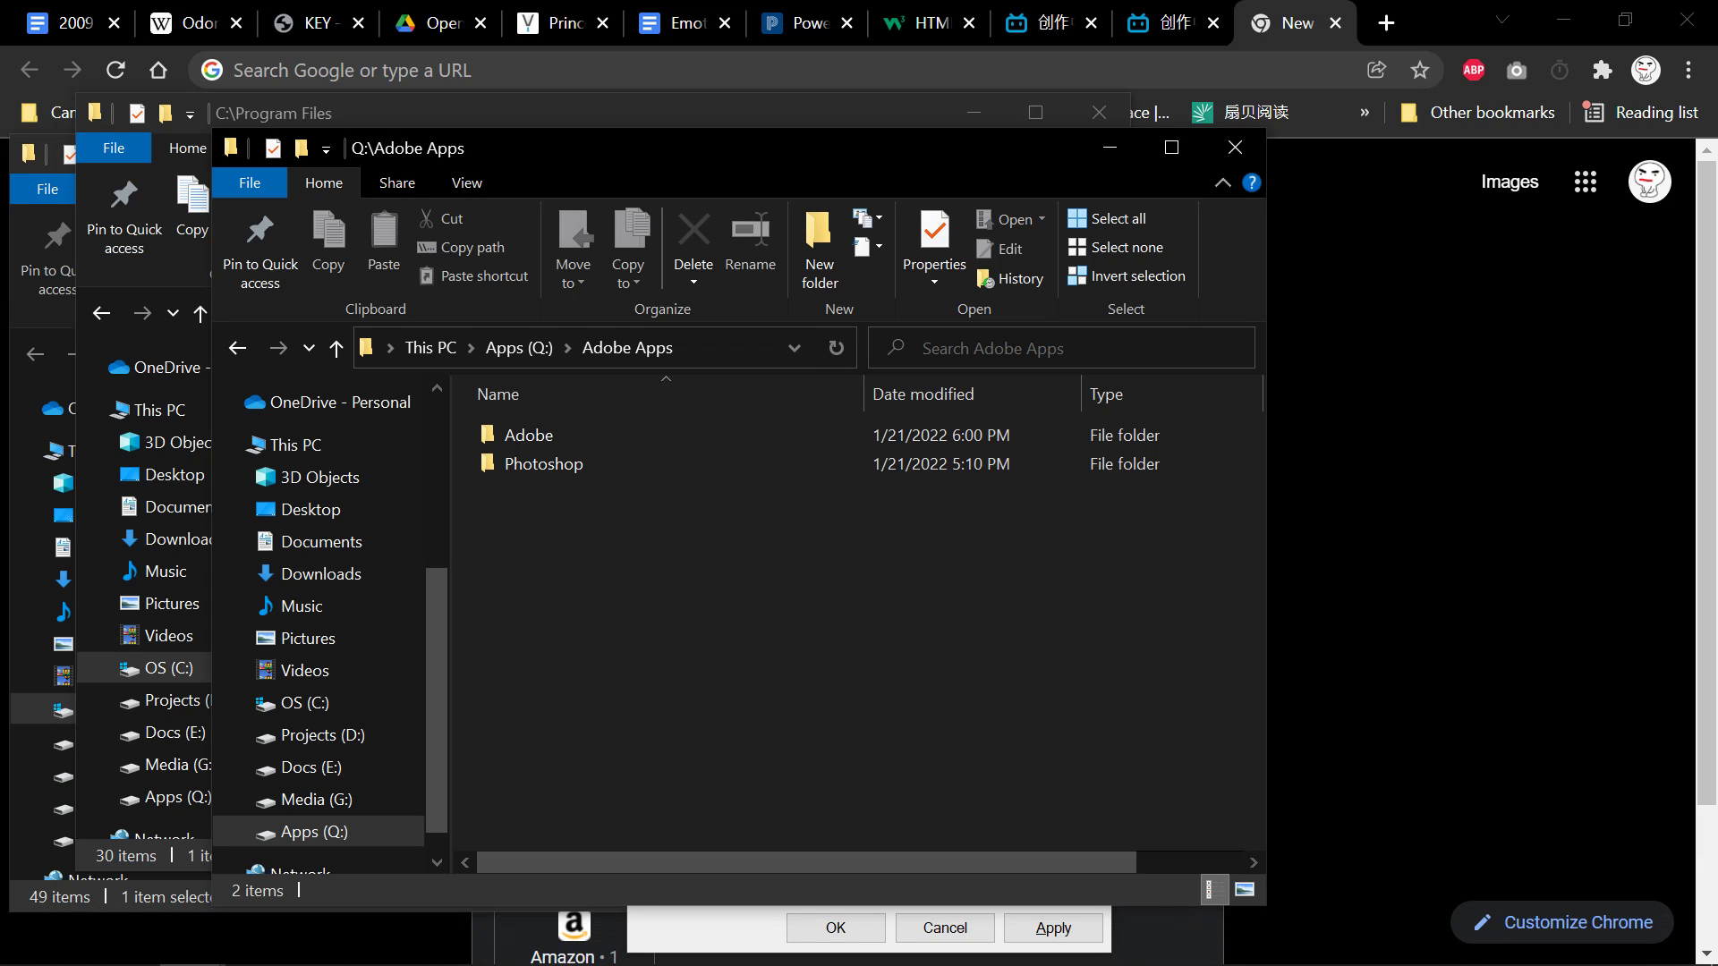
# Open Task Manager, move its window aside, and find and select the Creative Cloud Desktop process.
pyautogui.hotkey('ctrl', 'shift', 'Escape')
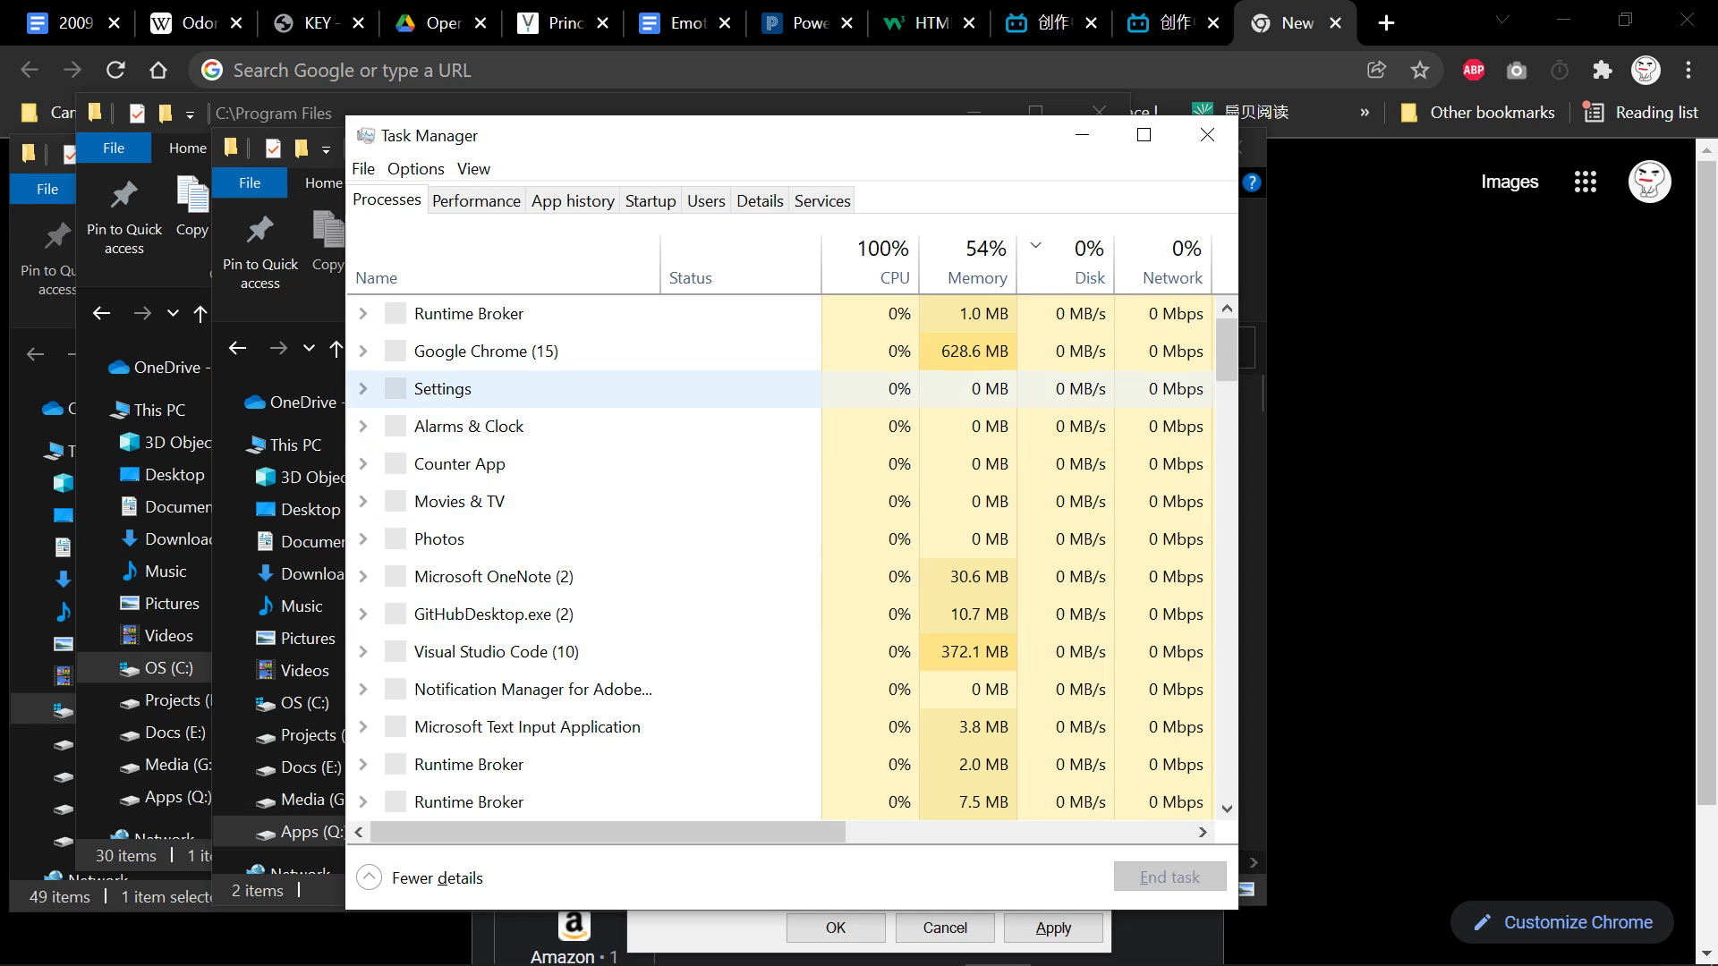
pyautogui.moveTo(501, 140); pyautogui.dragTo(710, 95)
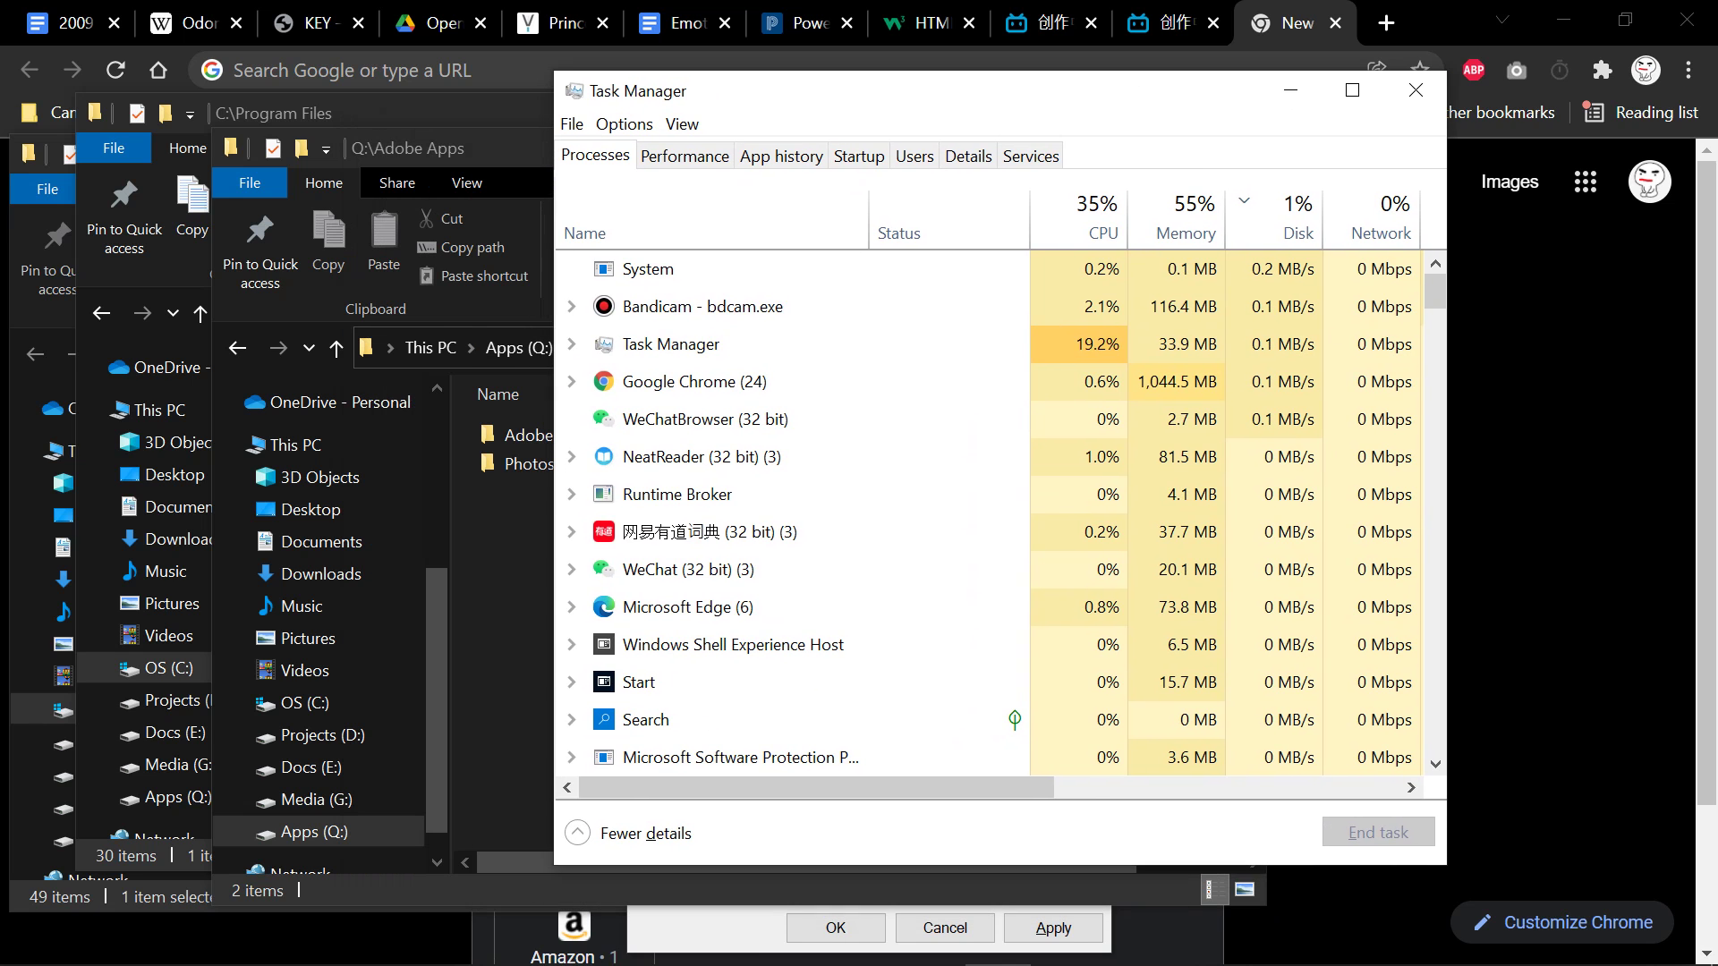
pyautogui.scroll(-3, 805, 389)
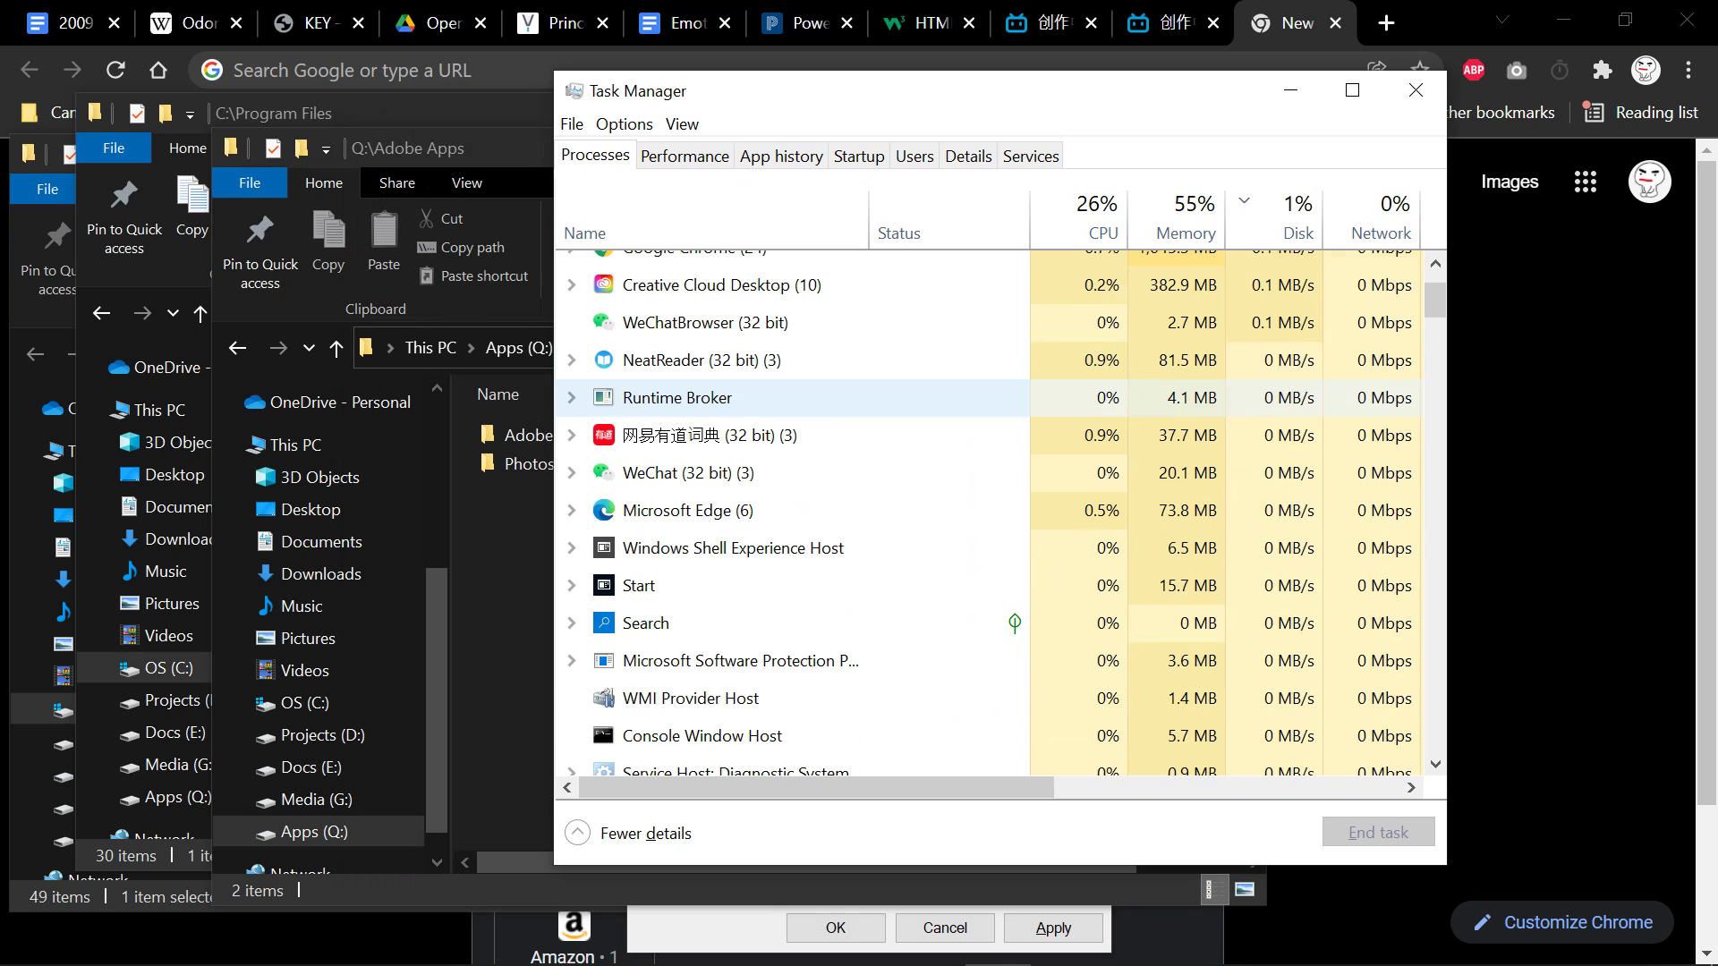
pyautogui.press('c')
pyautogui.press('c')
pyautogui.scroll(1, 722, 379)
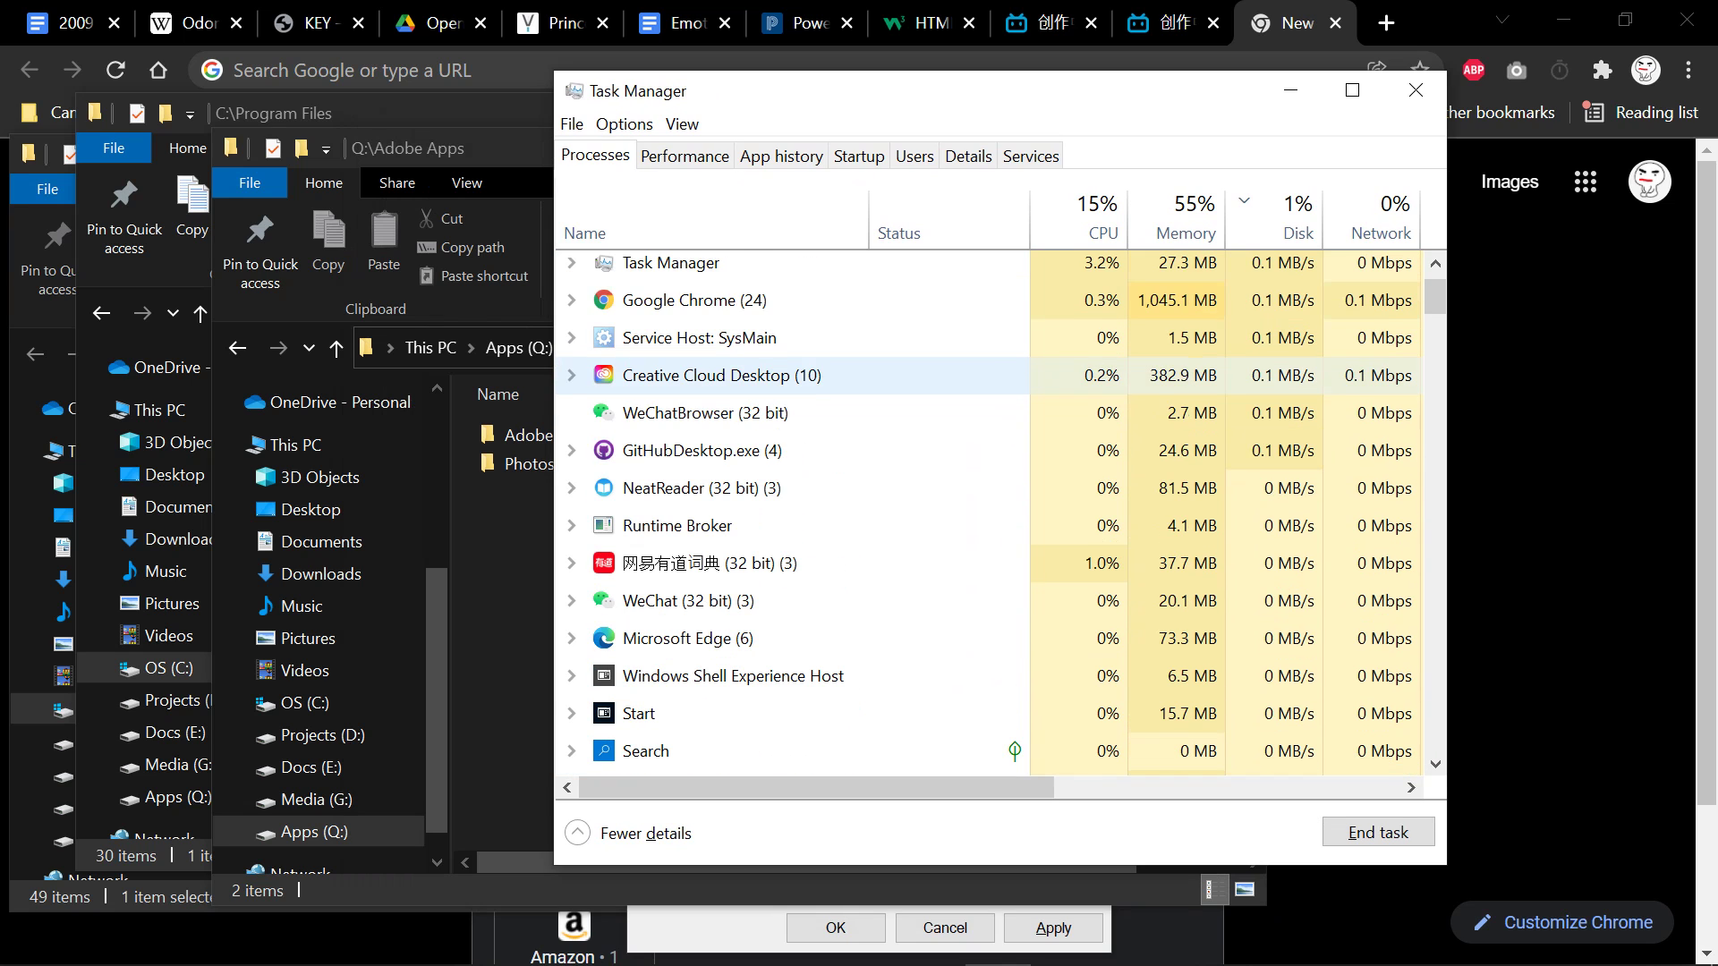
pyautogui.click(721, 373)
pyautogui.click(722, 340)
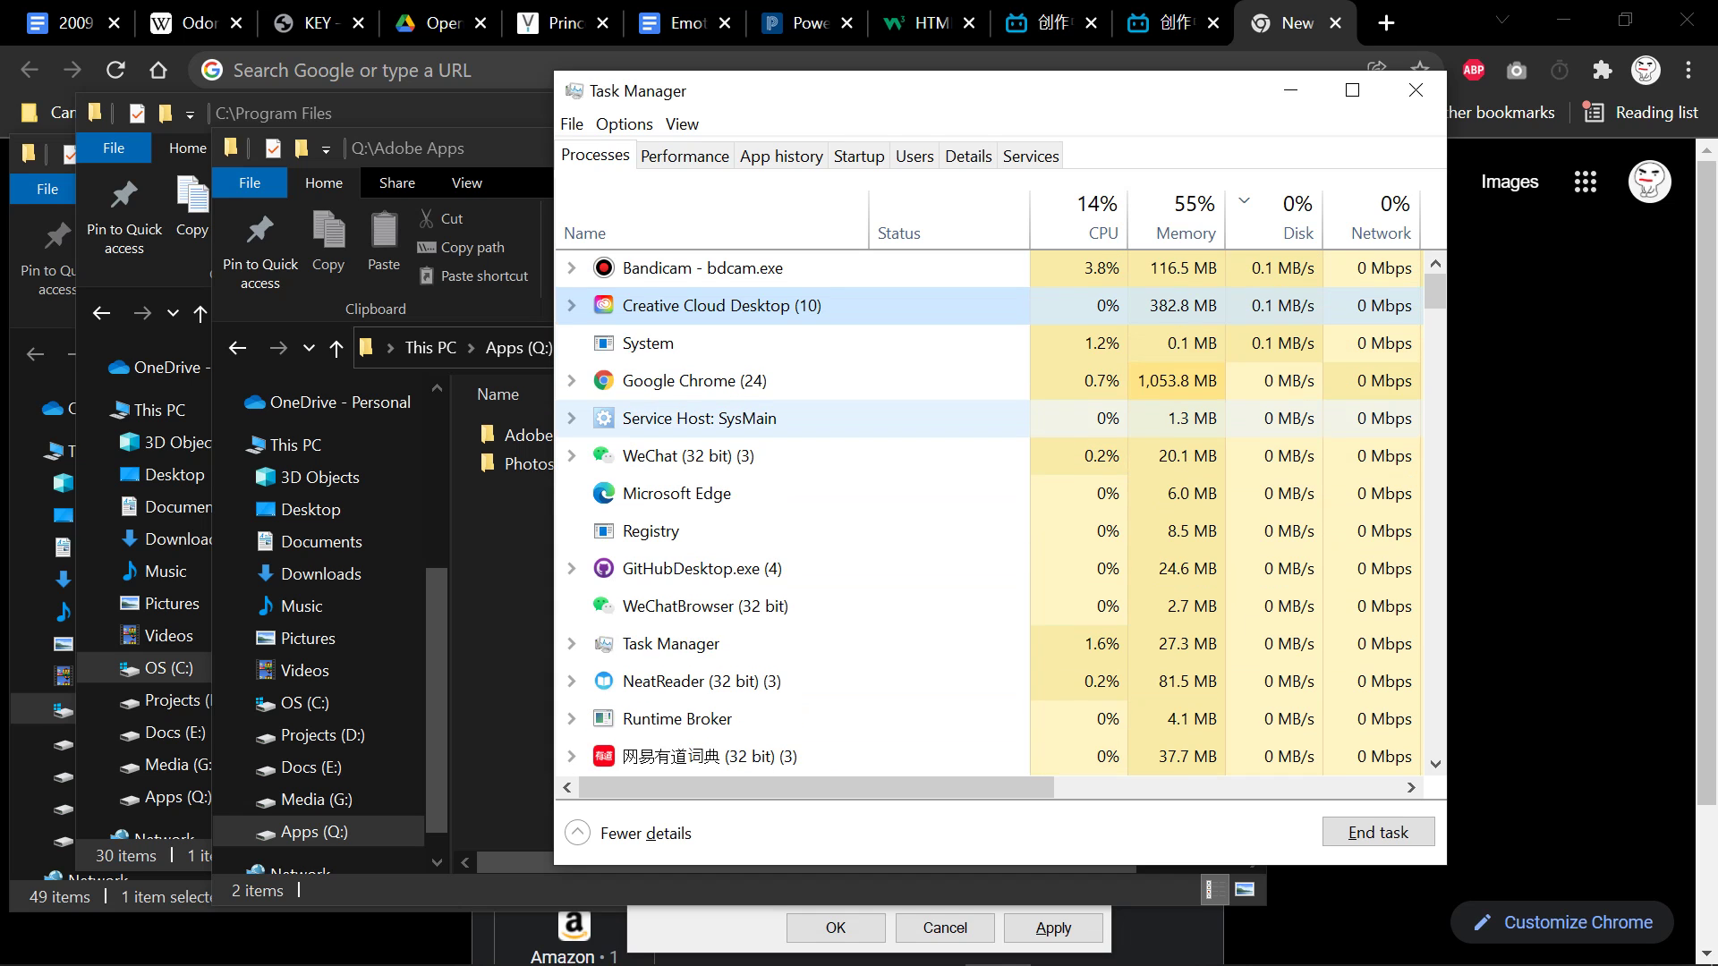
# Go through the running processes starting with C in search of Adobe ones such as Core Sync, and close Task Manager.
pyautogui.scroll(-2, 792, 418)
pyautogui.scroll(2, 792, 418)
pyautogui.scroll(-2, 792, 419)
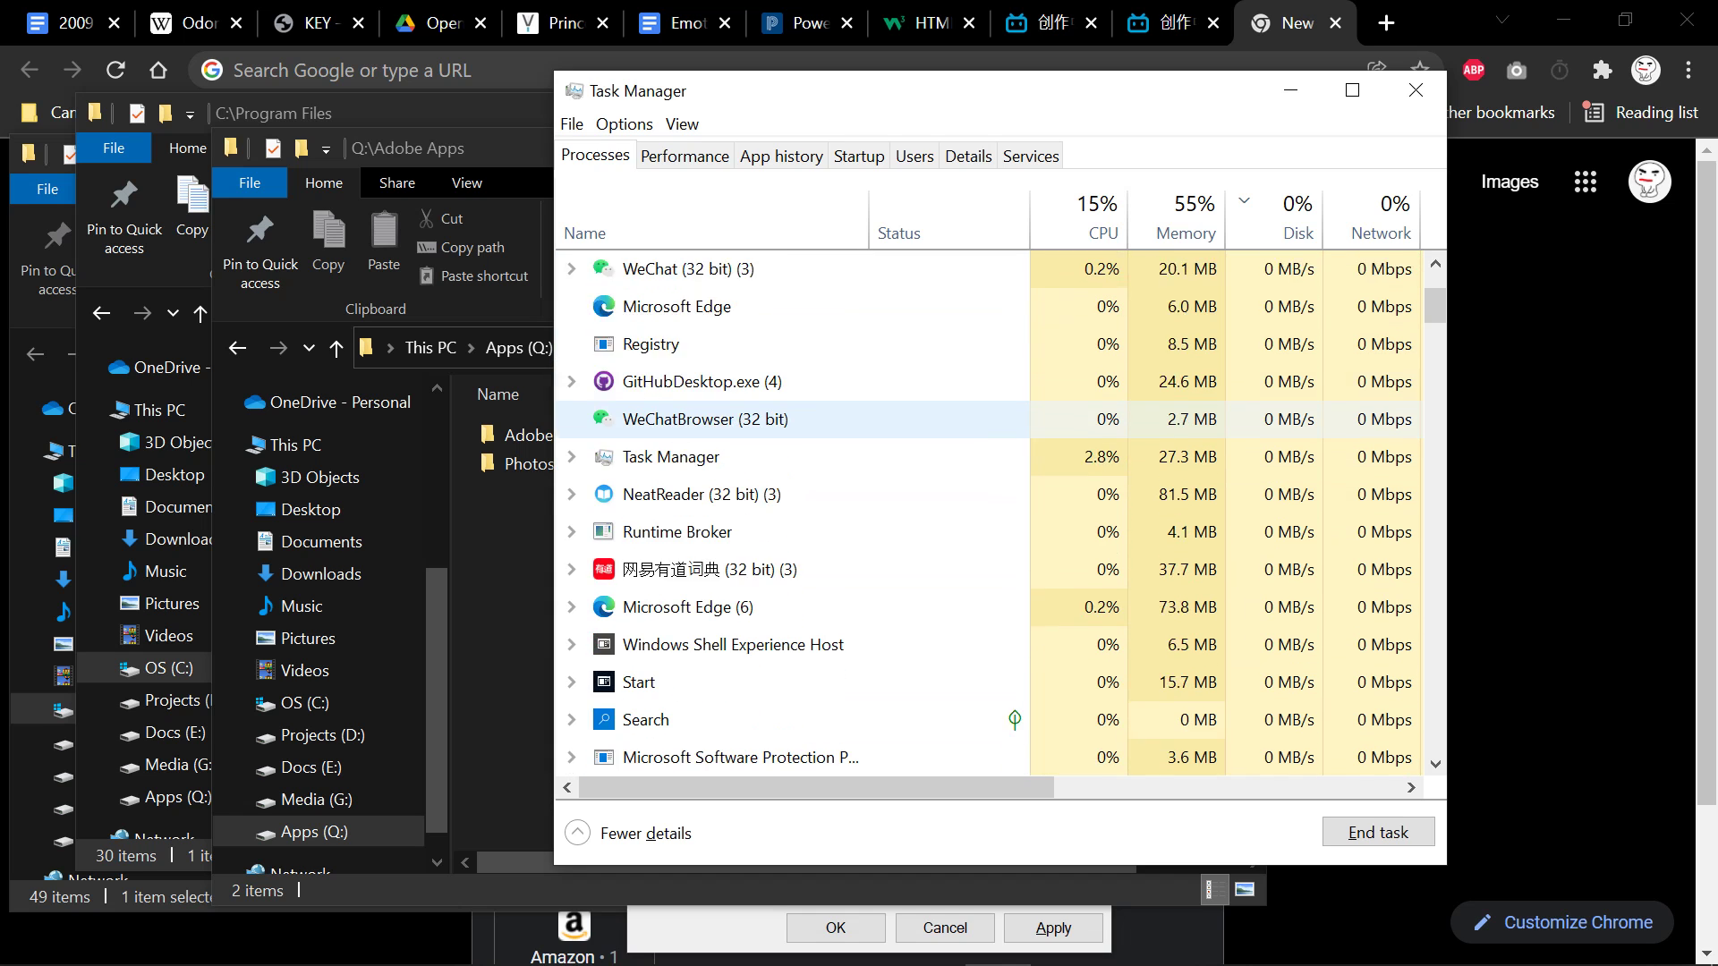
pyautogui.scroll(-2, 793, 412)
pyautogui.press('c')
pyautogui.press('c')
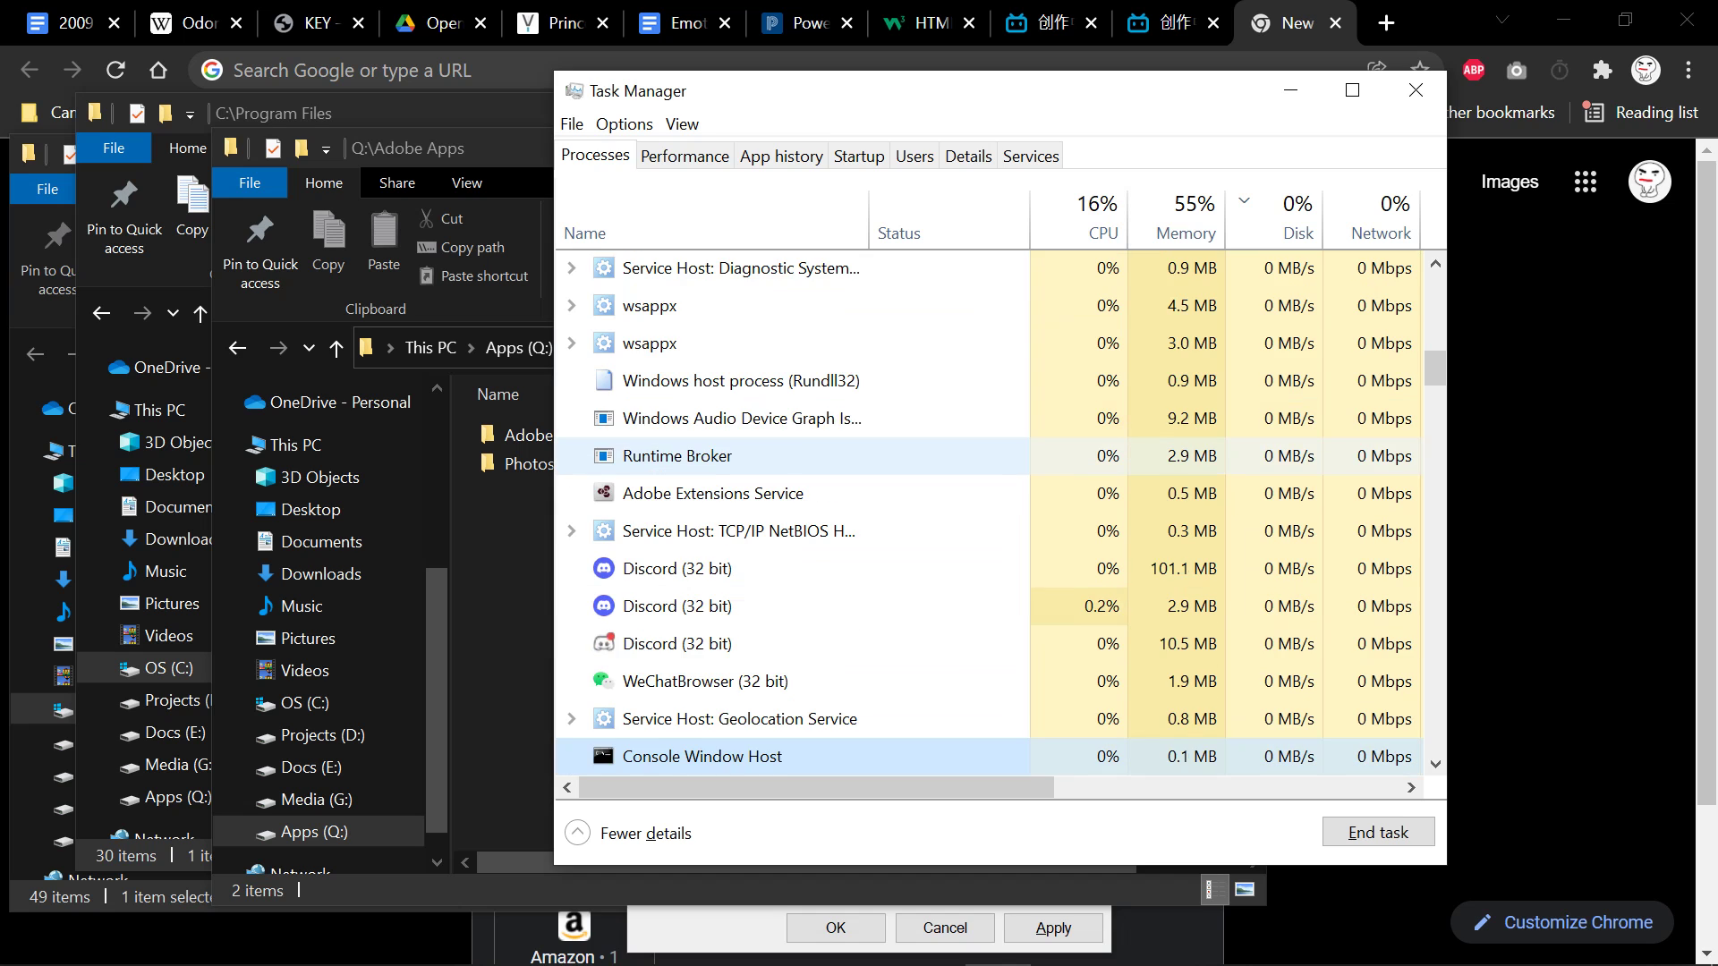
pyautogui.press('c')
pyautogui.press('c')
pyautogui.press('c')
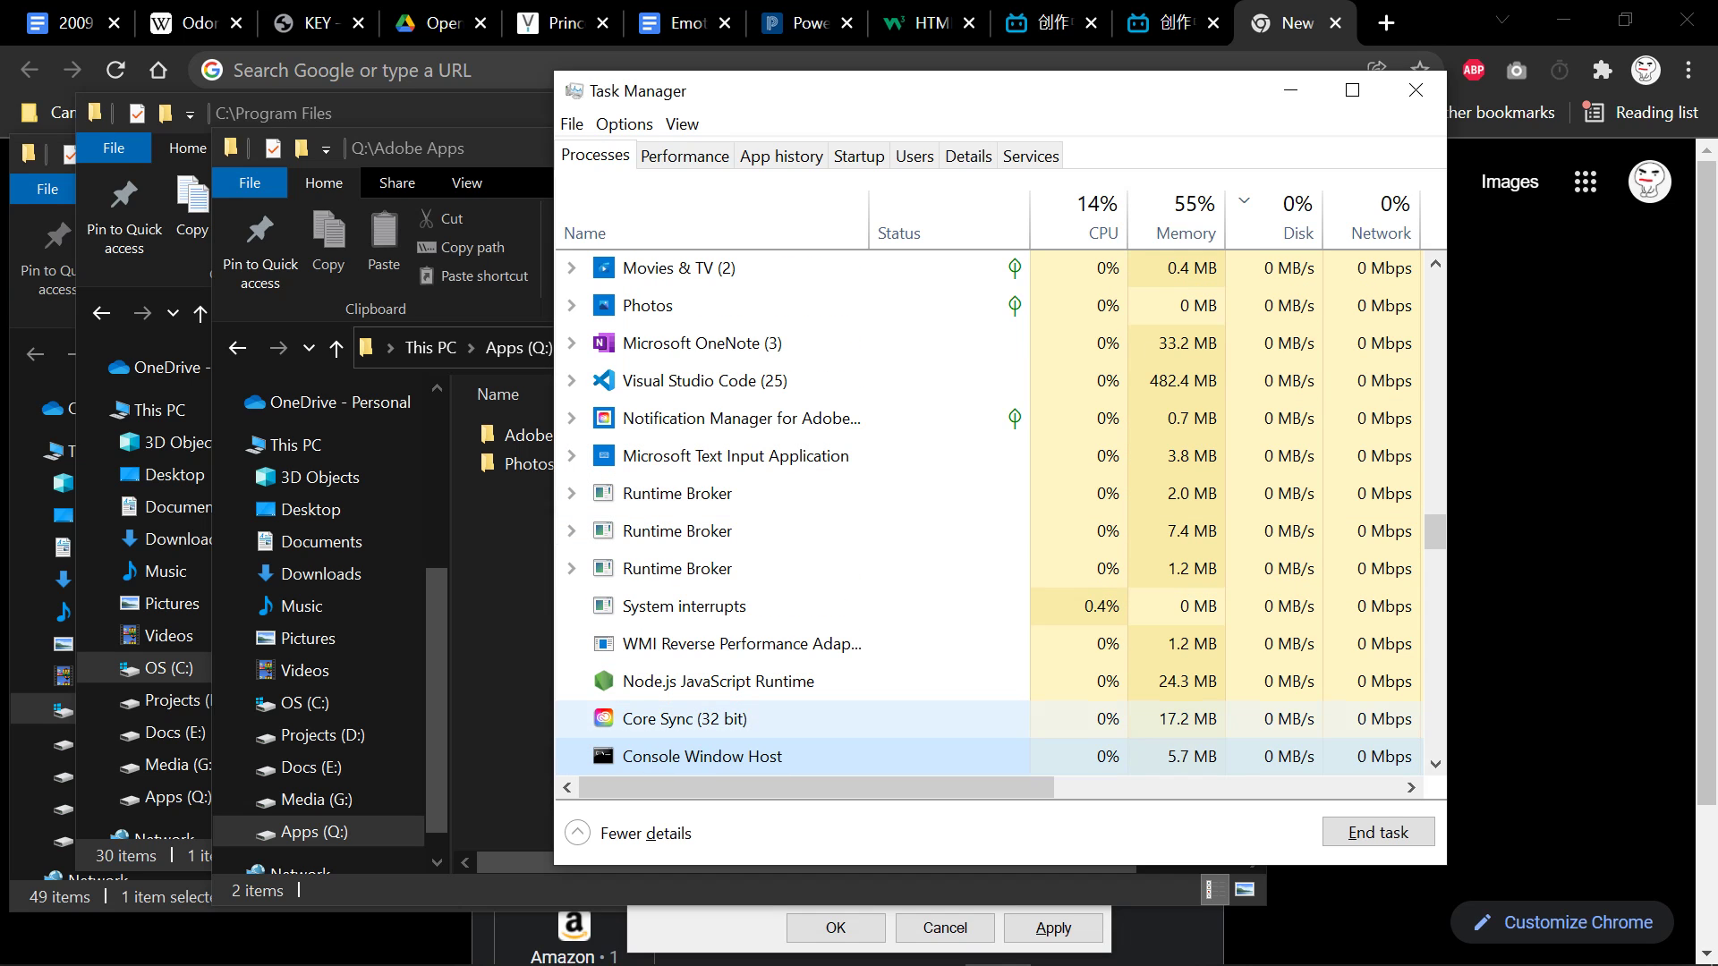
pyautogui.press('c')
pyautogui.press('c')
pyautogui.press('c')
pyautogui.press('c')
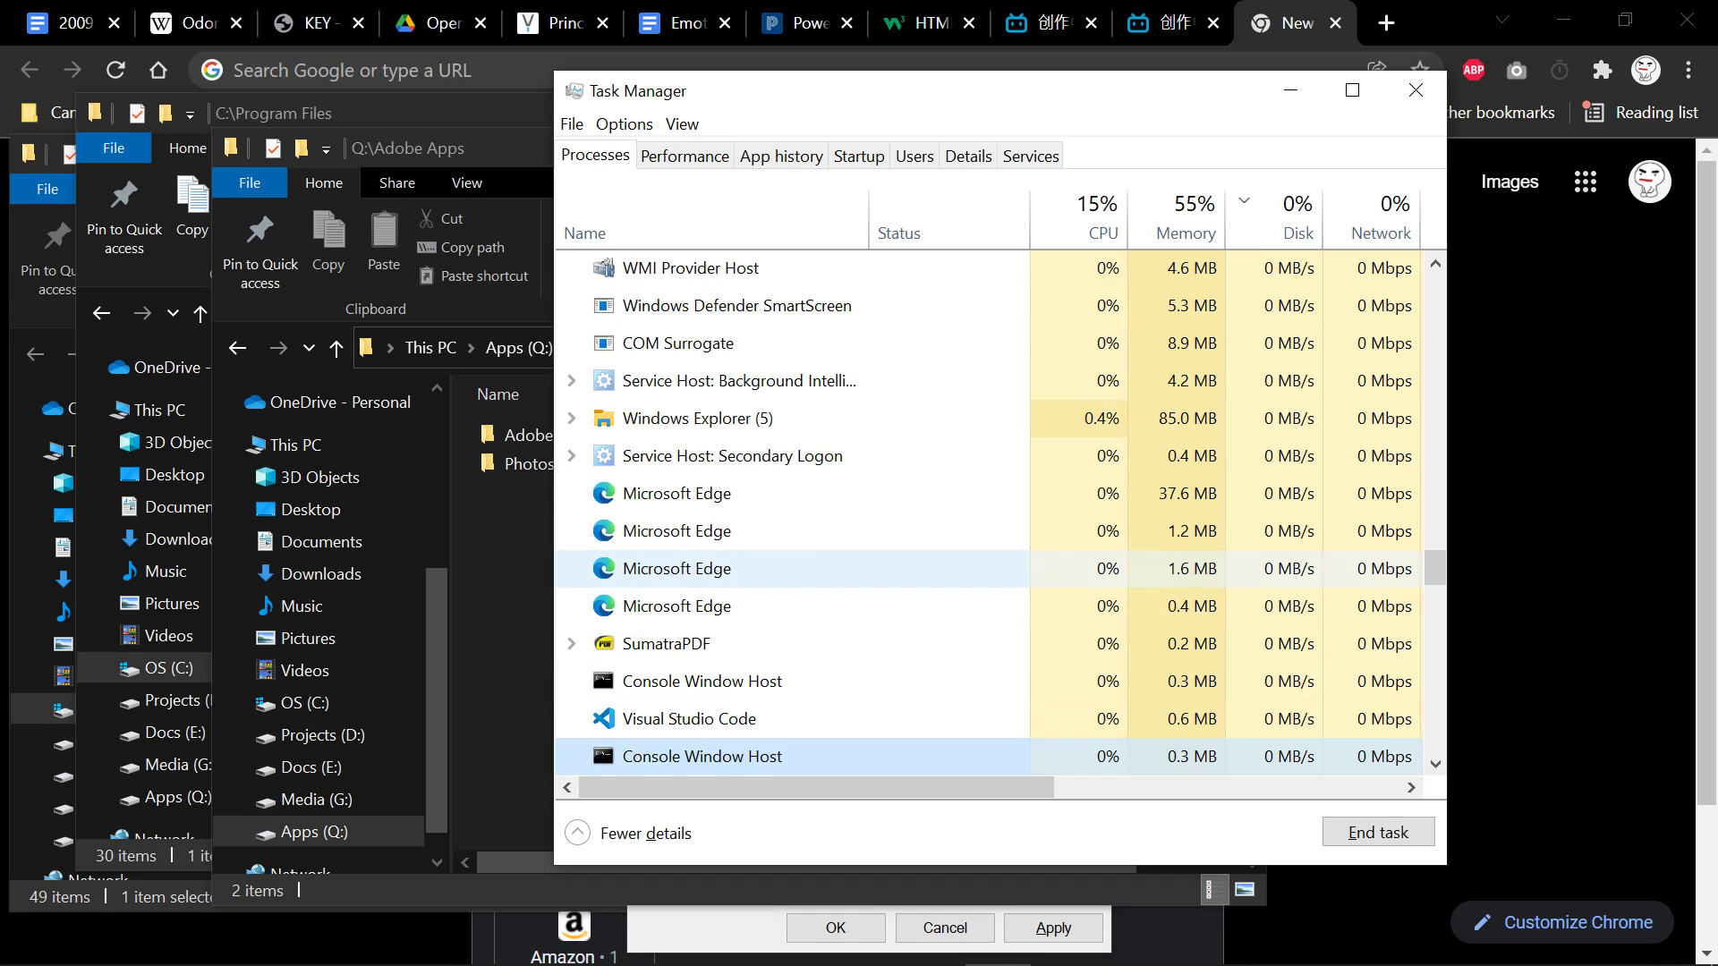
pyautogui.press('c')
pyautogui.press('c')
pyautogui.press('c')
pyautogui.press('c')
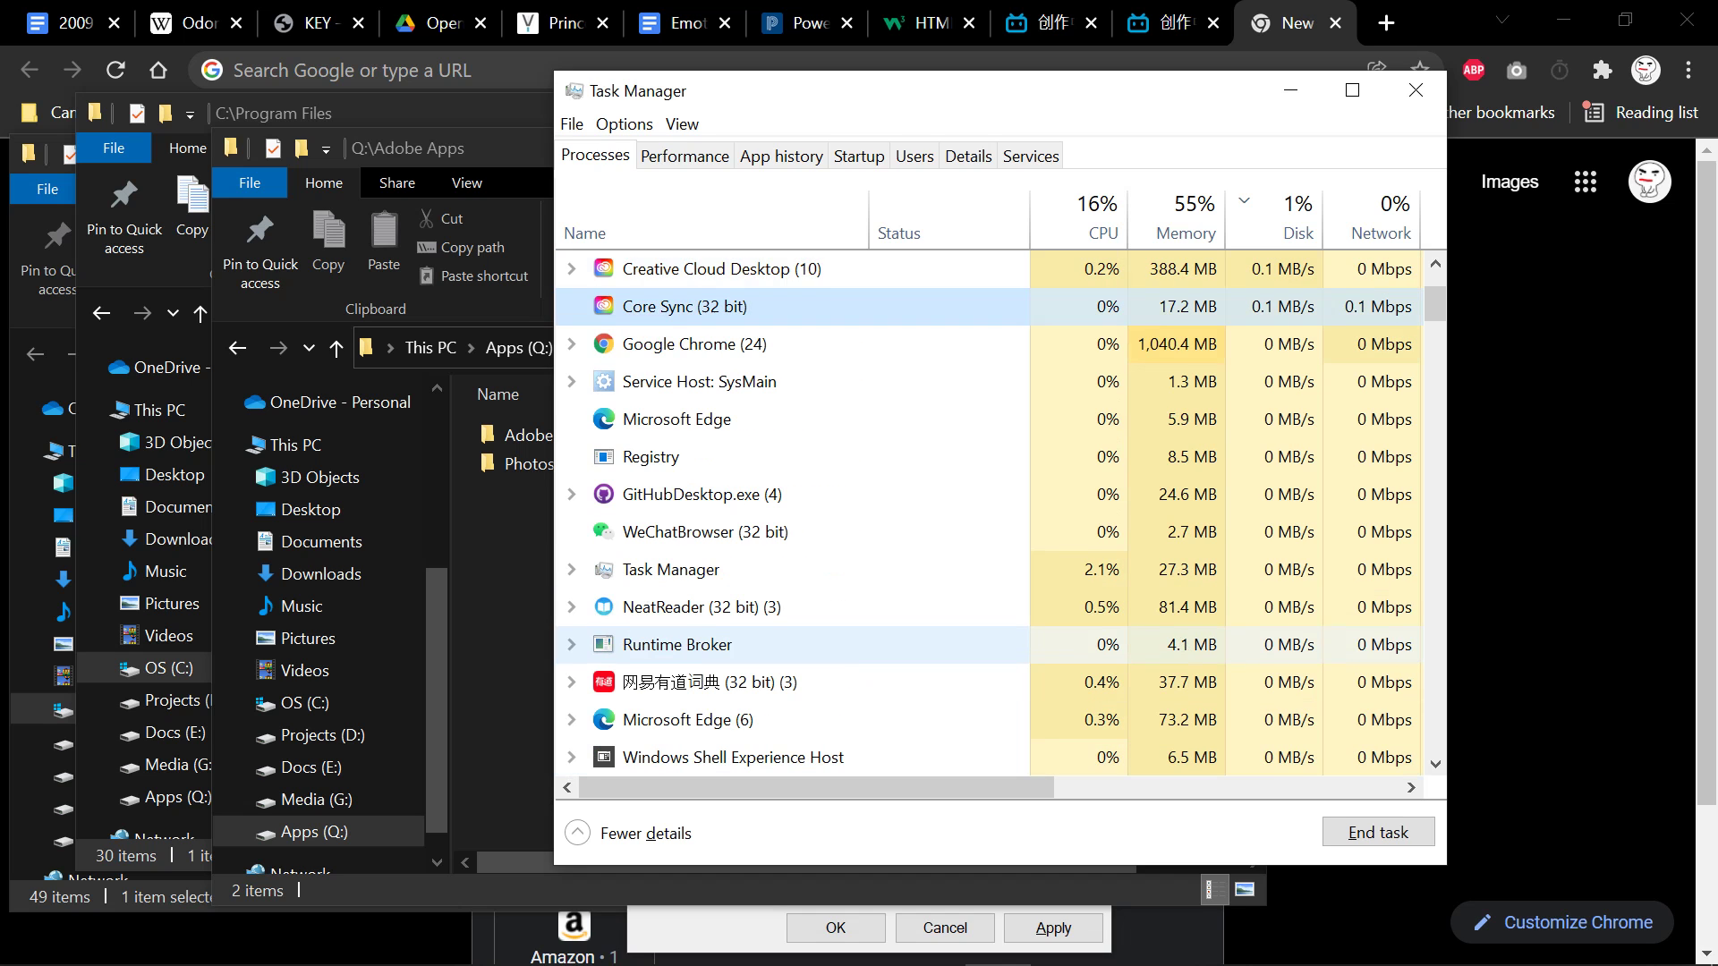
pyautogui.press('c')
pyautogui.press('c')
pyautogui.press('c')
pyautogui.press('c')
pyautogui.press('c')
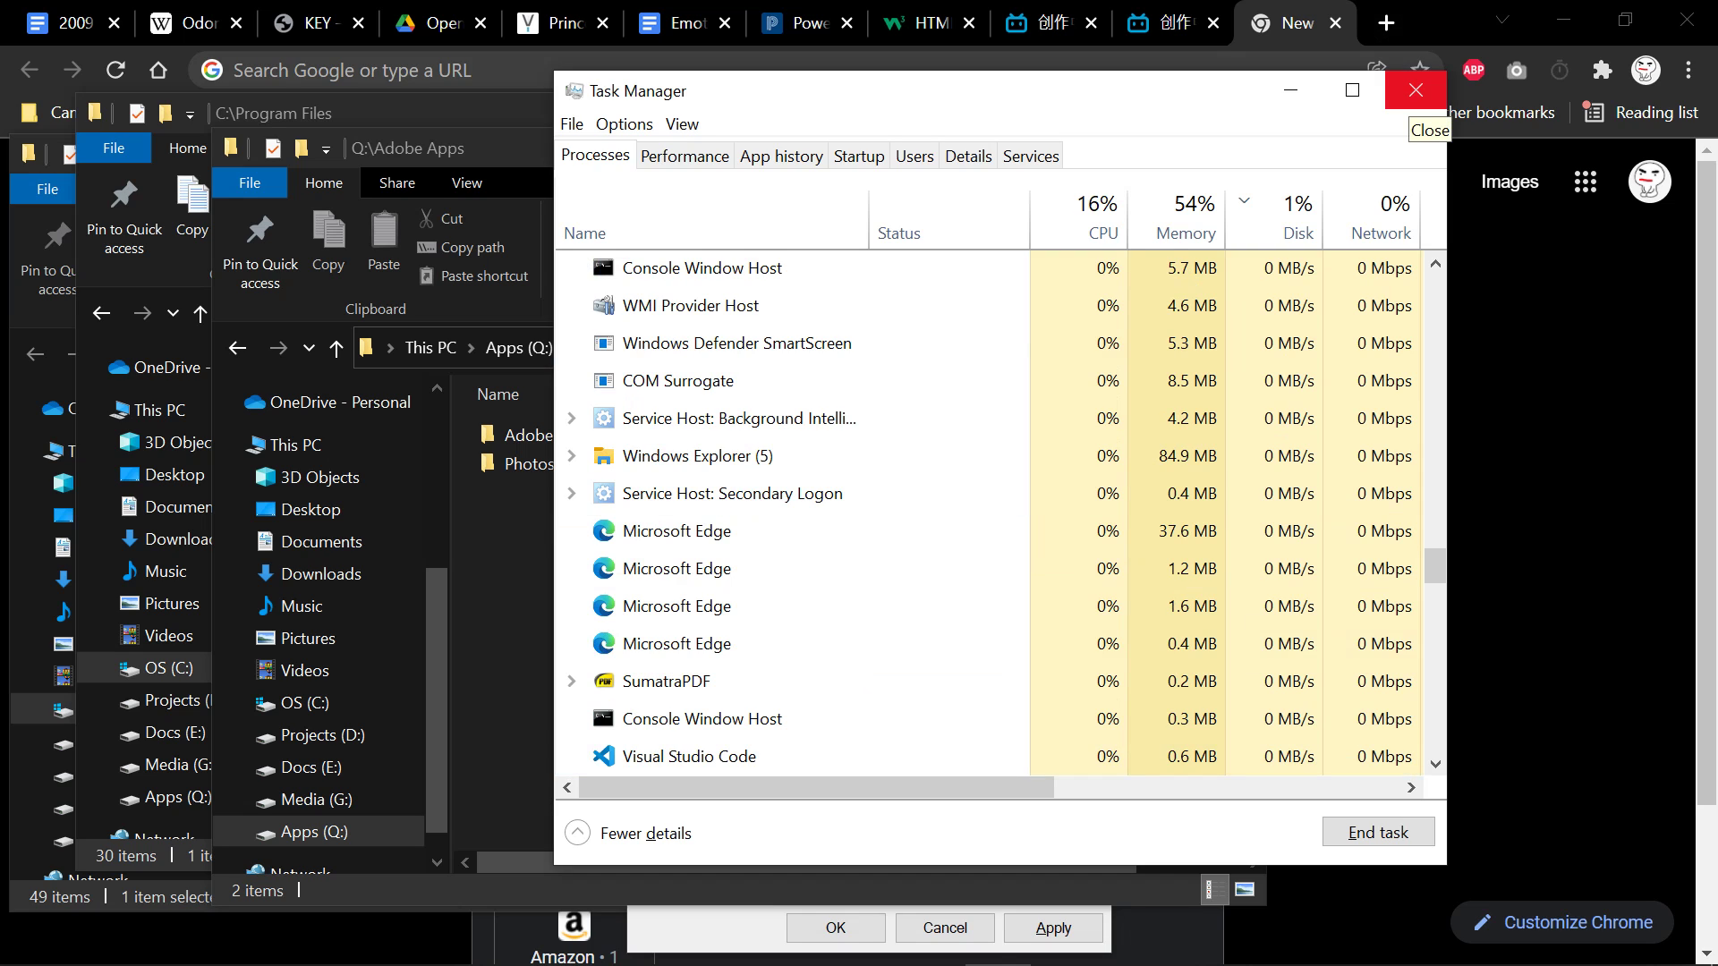
pyautogui.click(1415, 89)
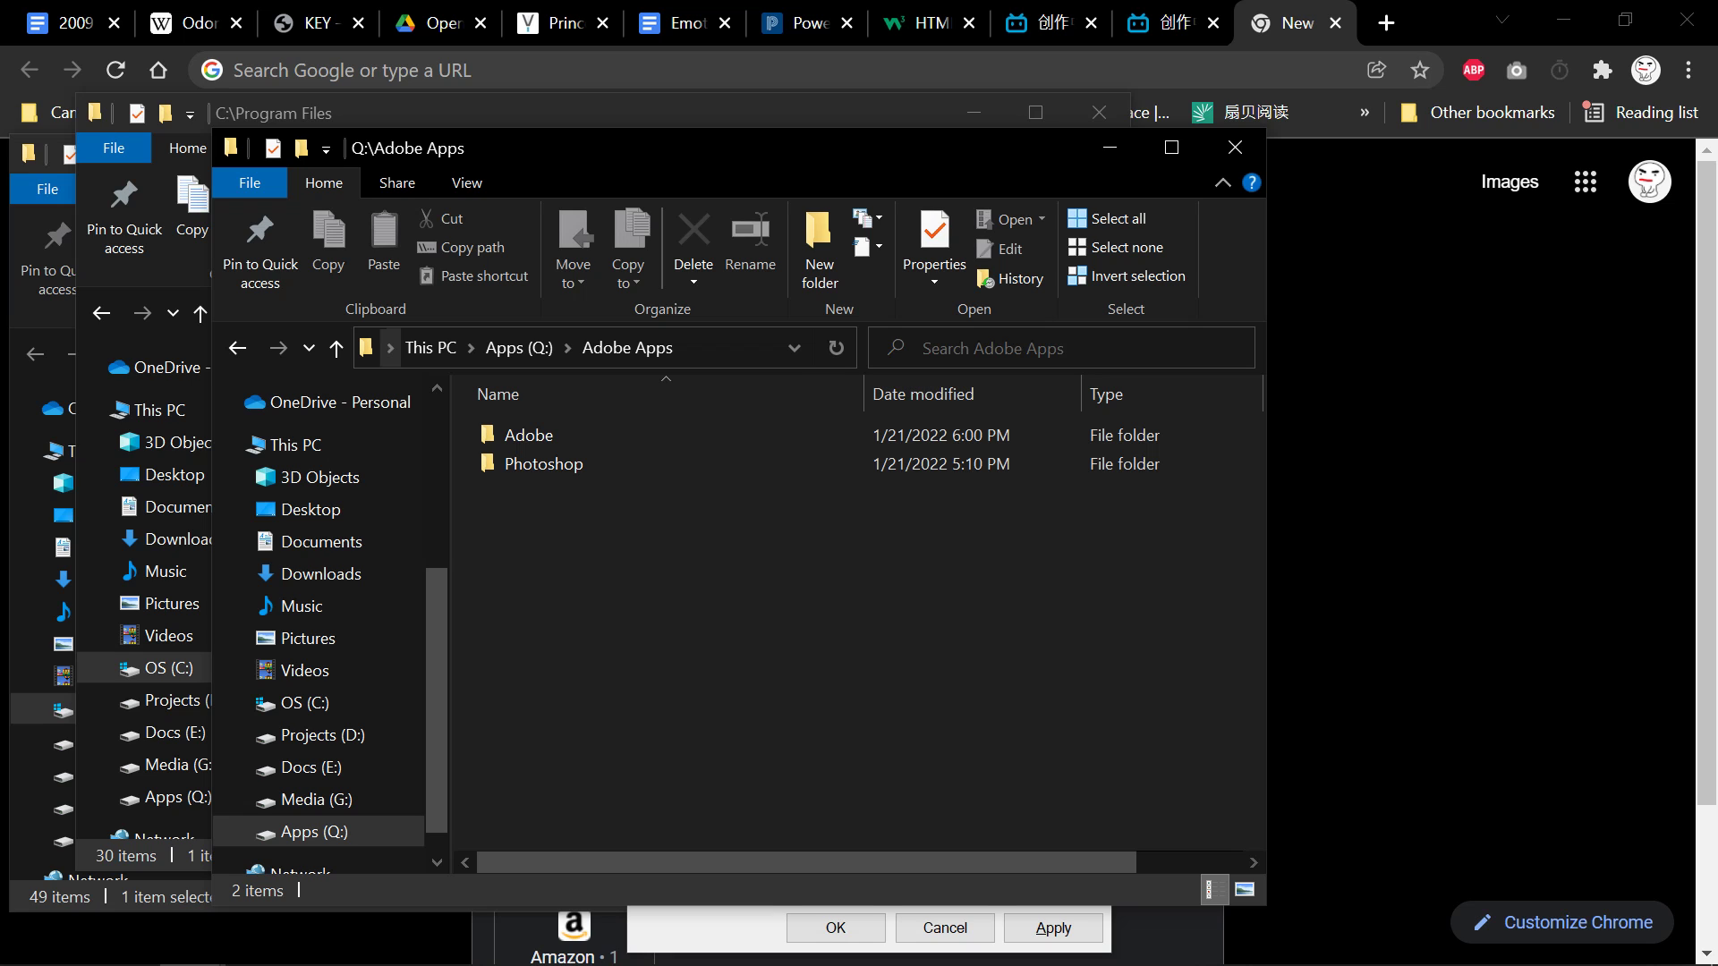
# Select the Adobe folder in Q:\Adobe Apps and move that window and the C:\Program Files window apart for comparison.
pyautogui.click(519, 348)
pyautogui.doubleClick(630, 461)
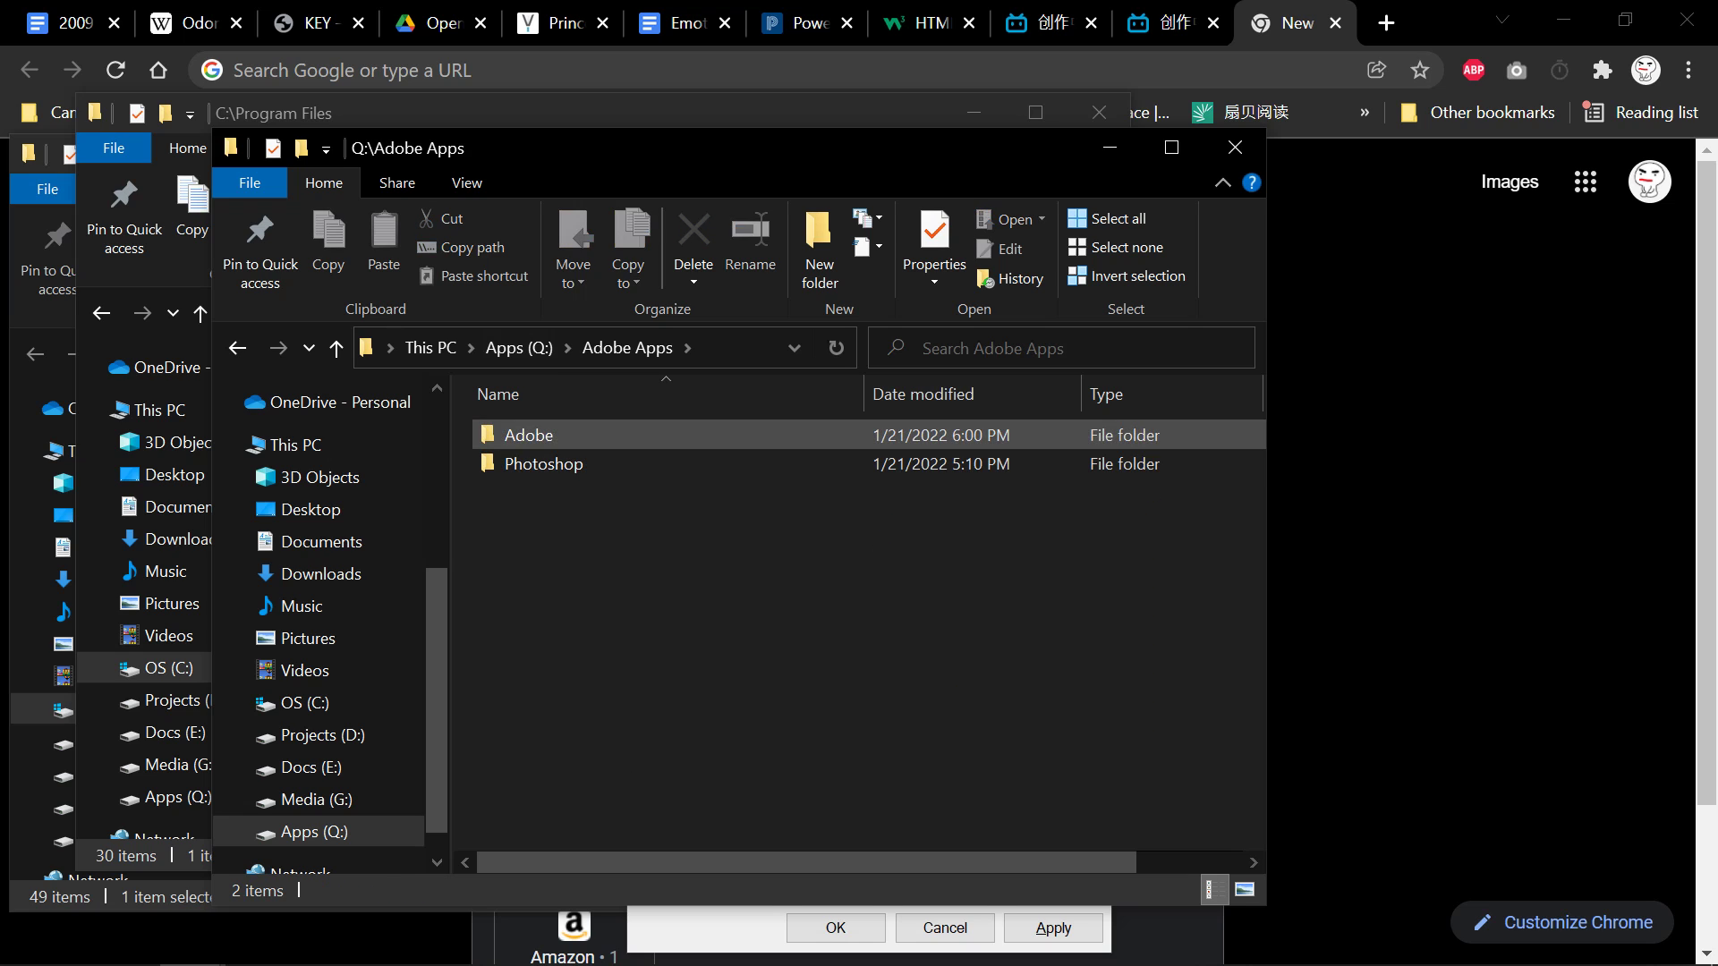
pyautogui.click(626, 436)
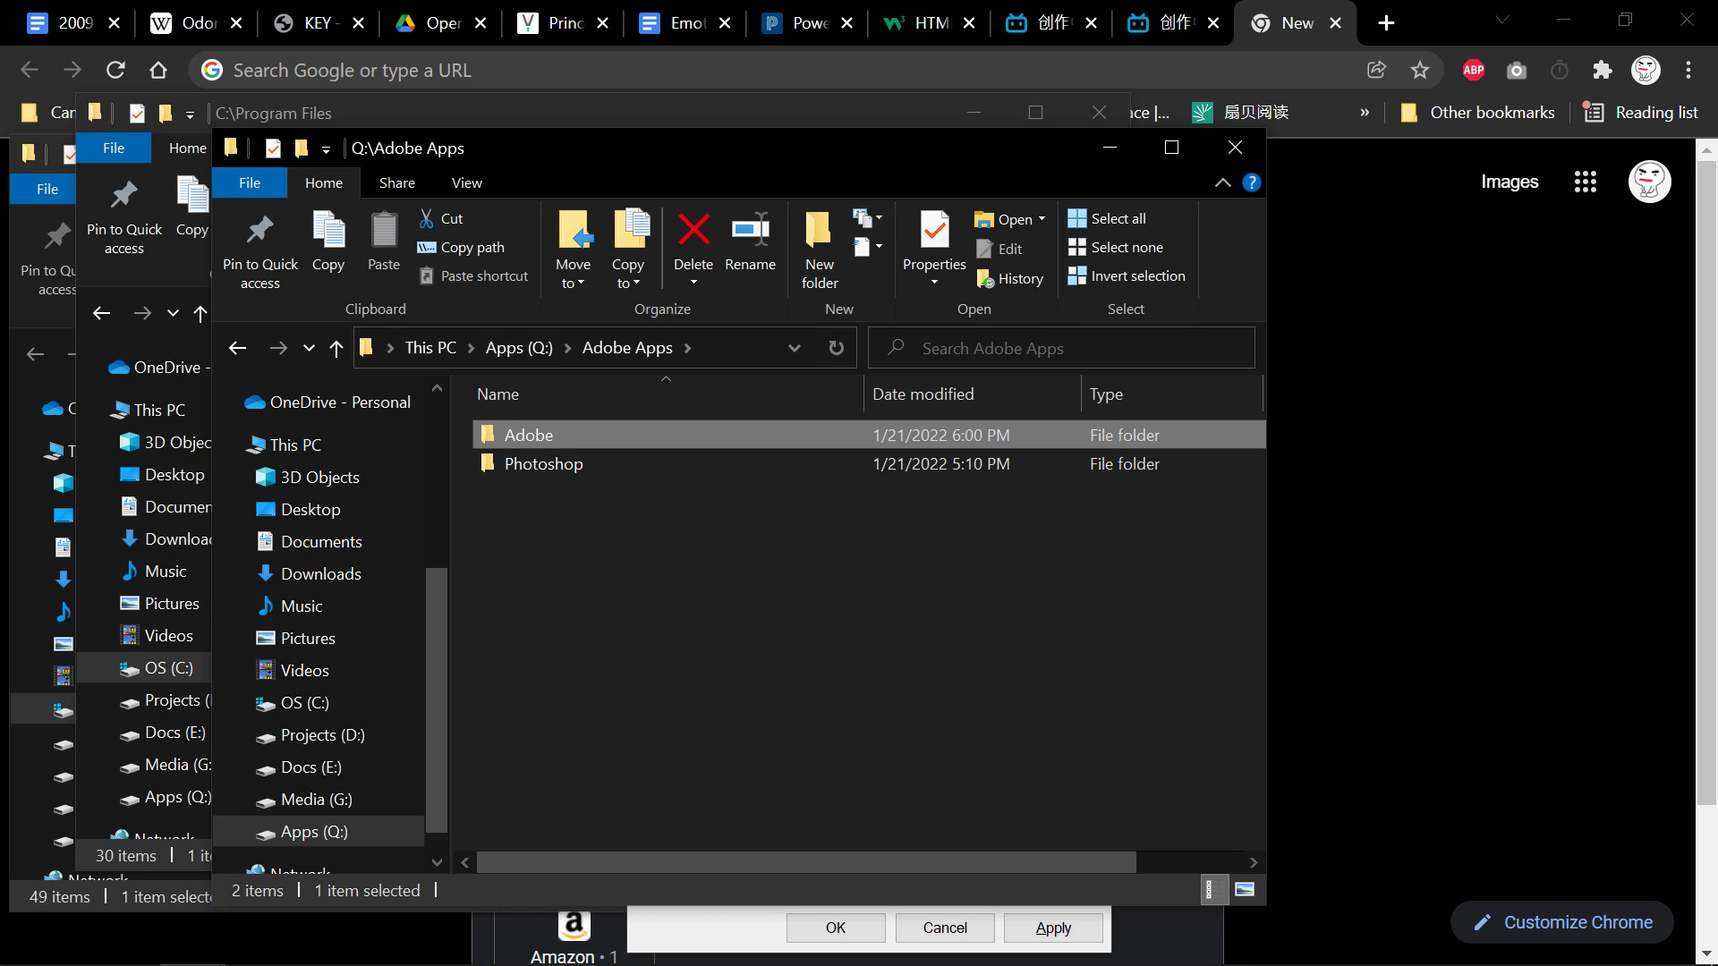
pyautogui.moveTo(595, 151); pyautogui.dragTo(1081, 303)
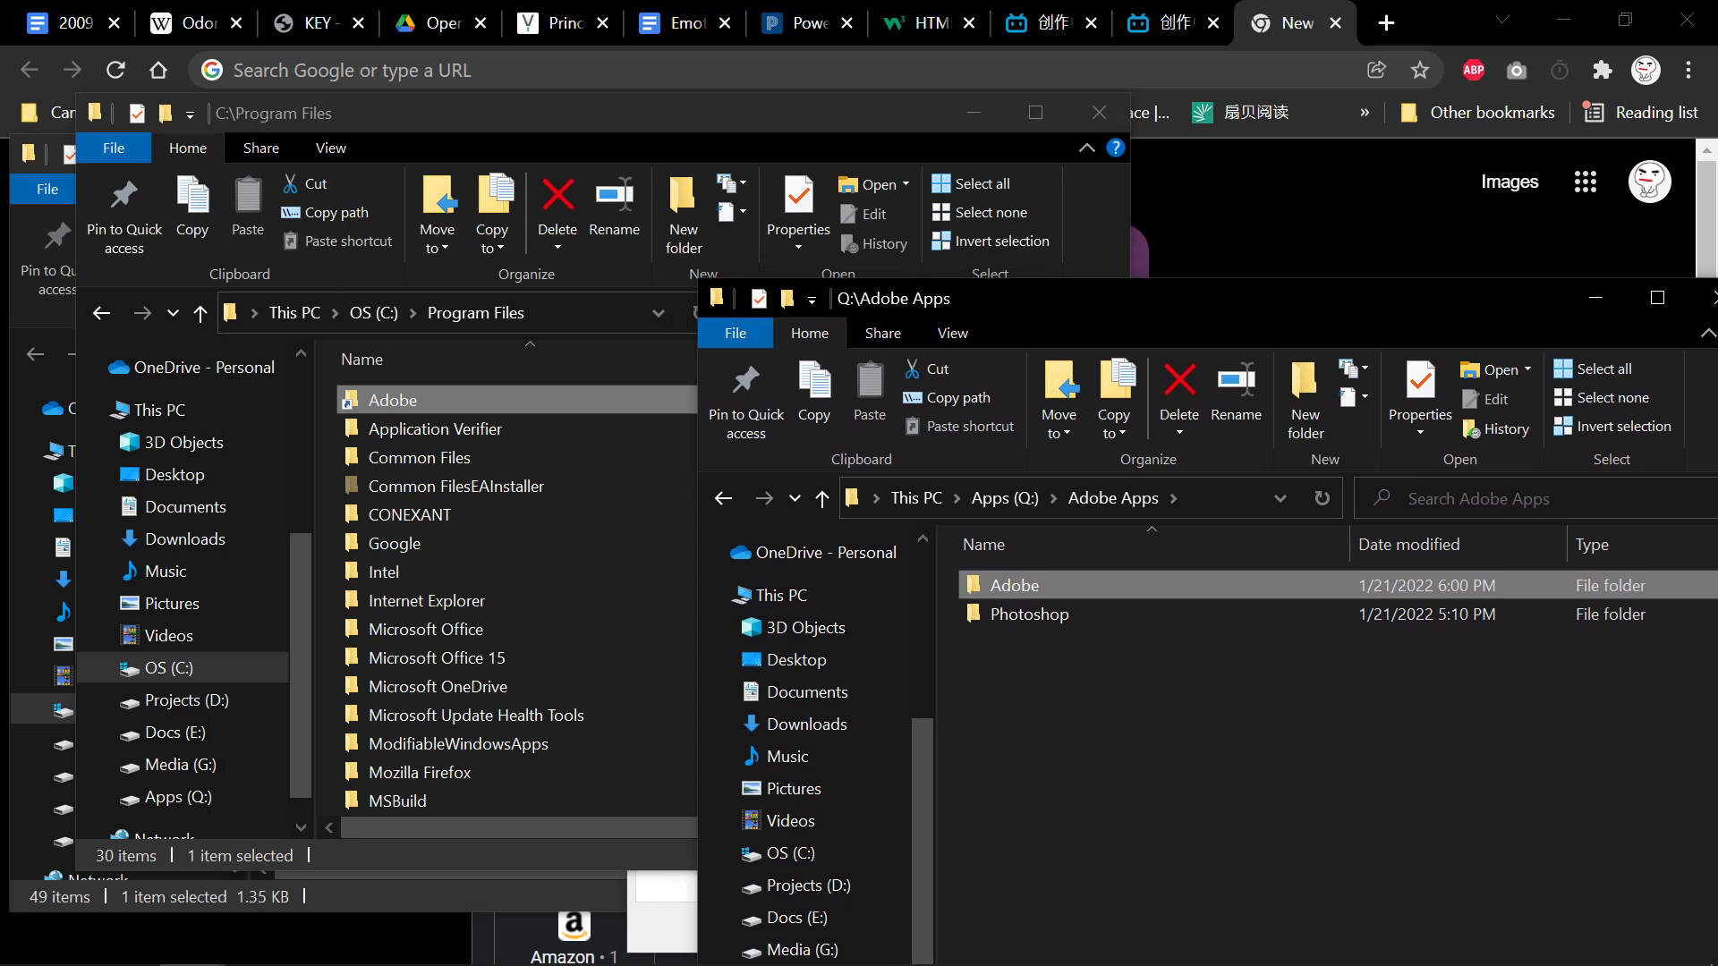
pyautogui.moveTo(609, 113); pyautogui.dragTo(526, 122)
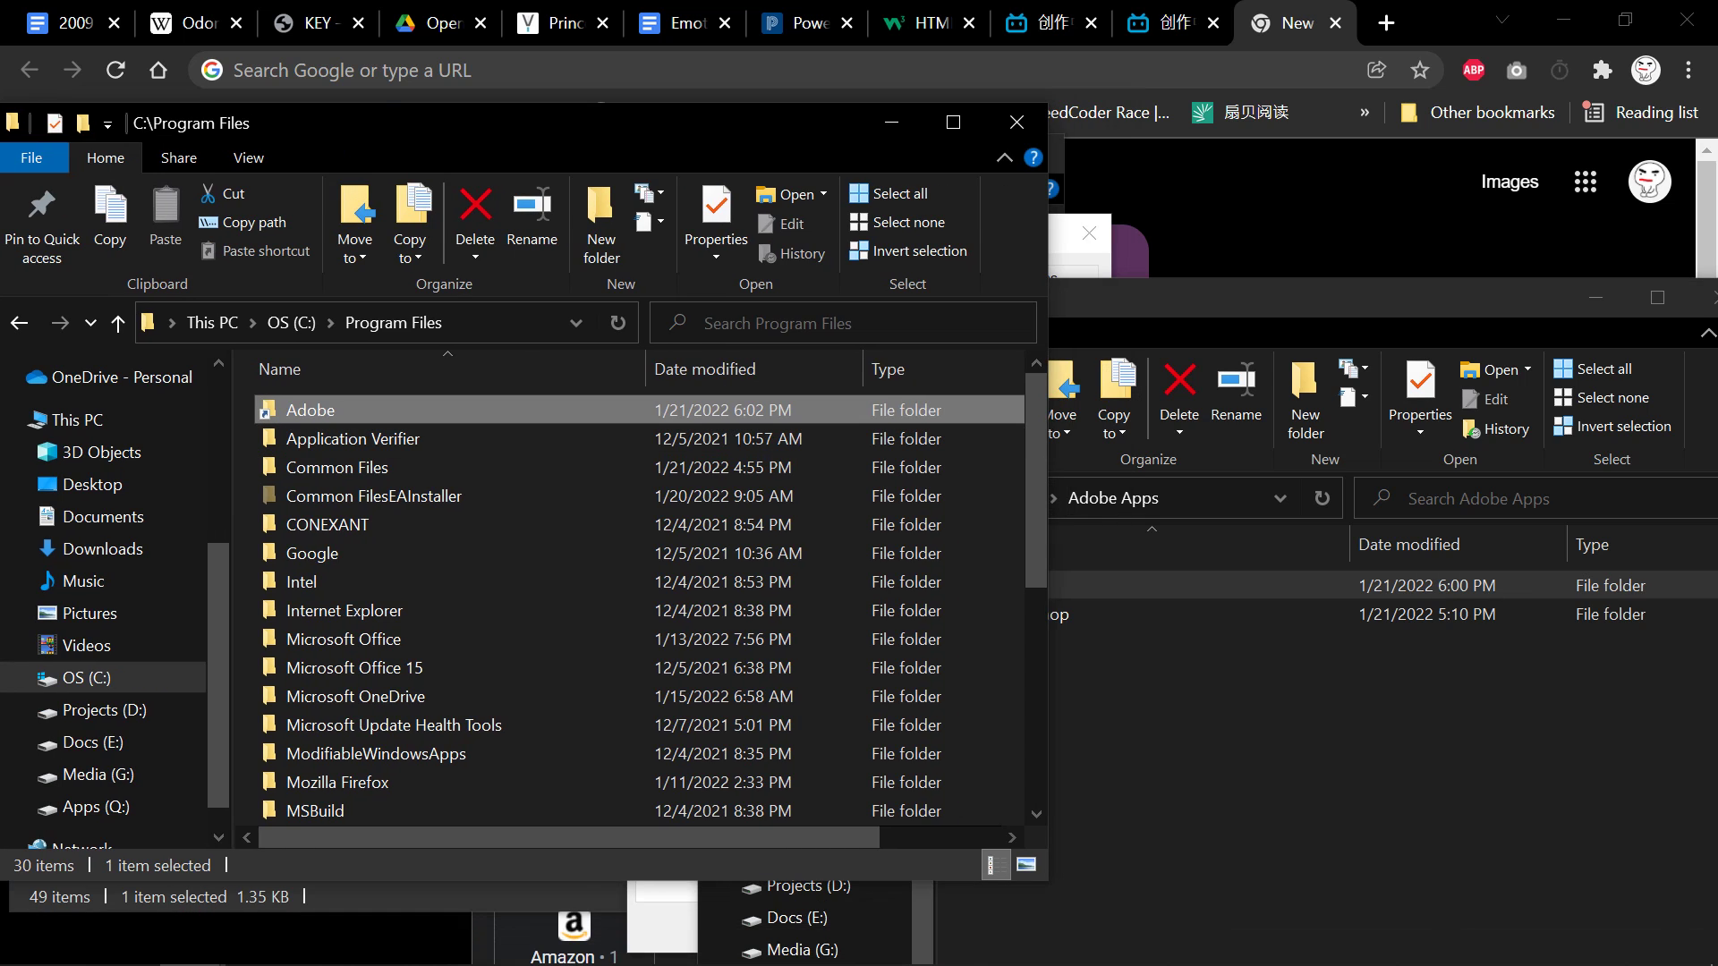
# Bring Chrome to the front, open Command Prompt by searching Windows for cmd, and reposition its window.
pyautogui.click(573, 70)
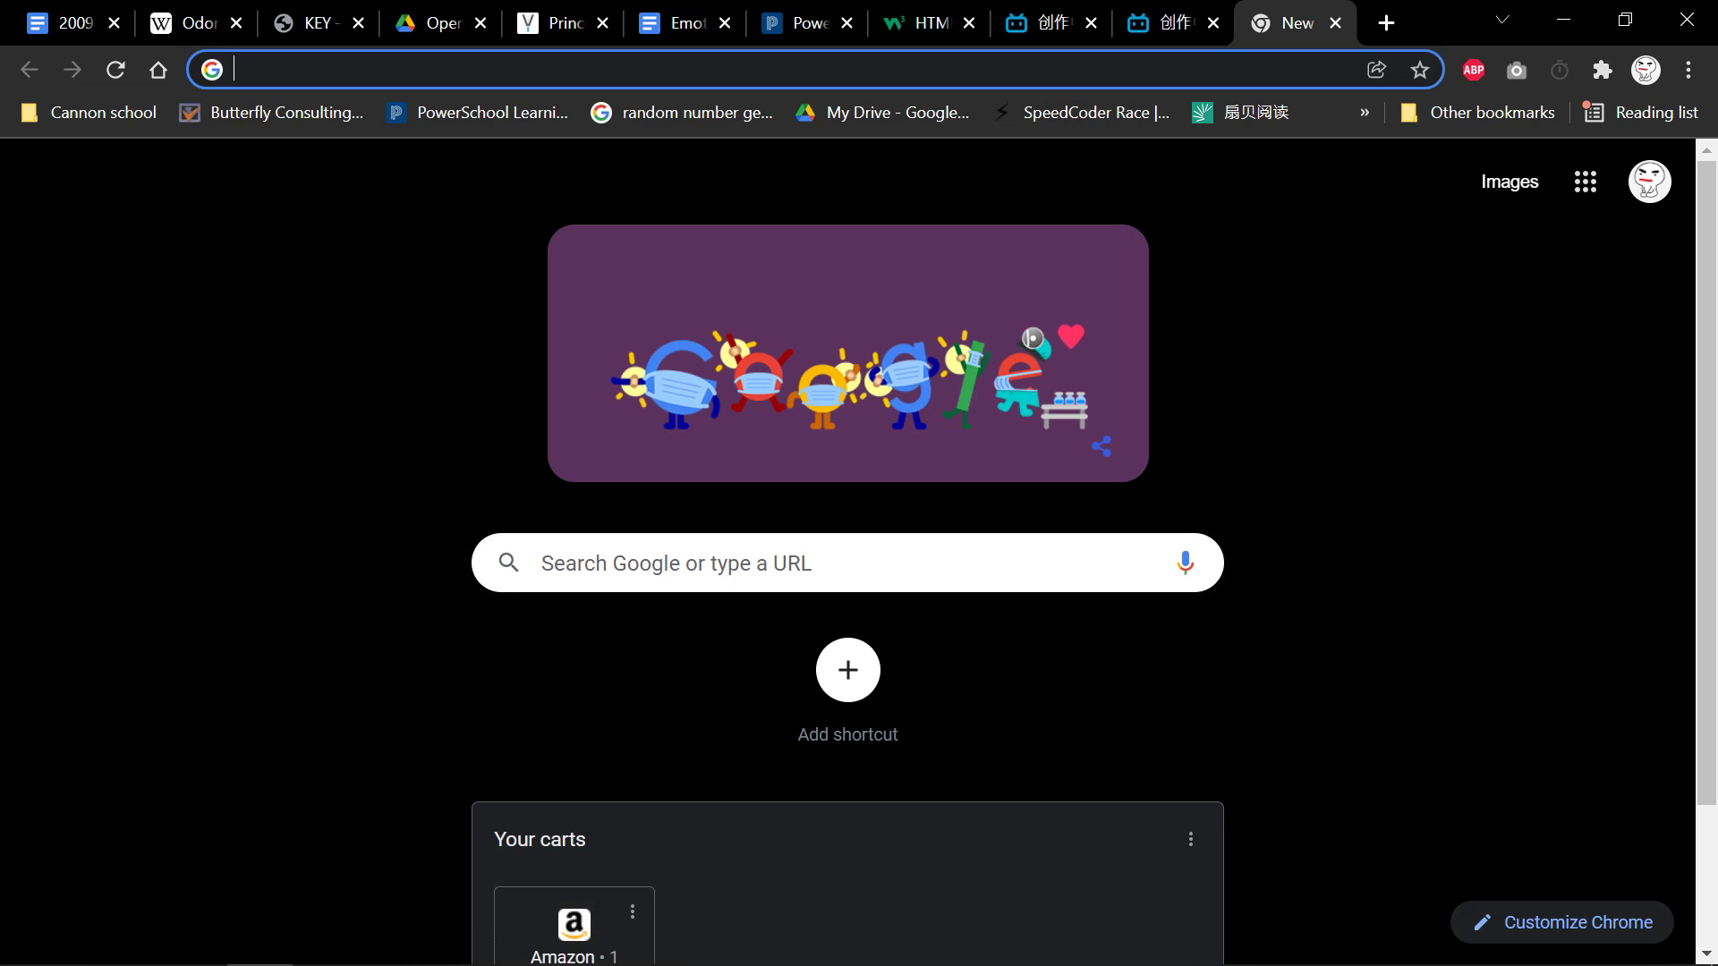
pyautogui.click(45, 21)
pyautogui.click(1289, 23)
pyautogui.press('super+s')
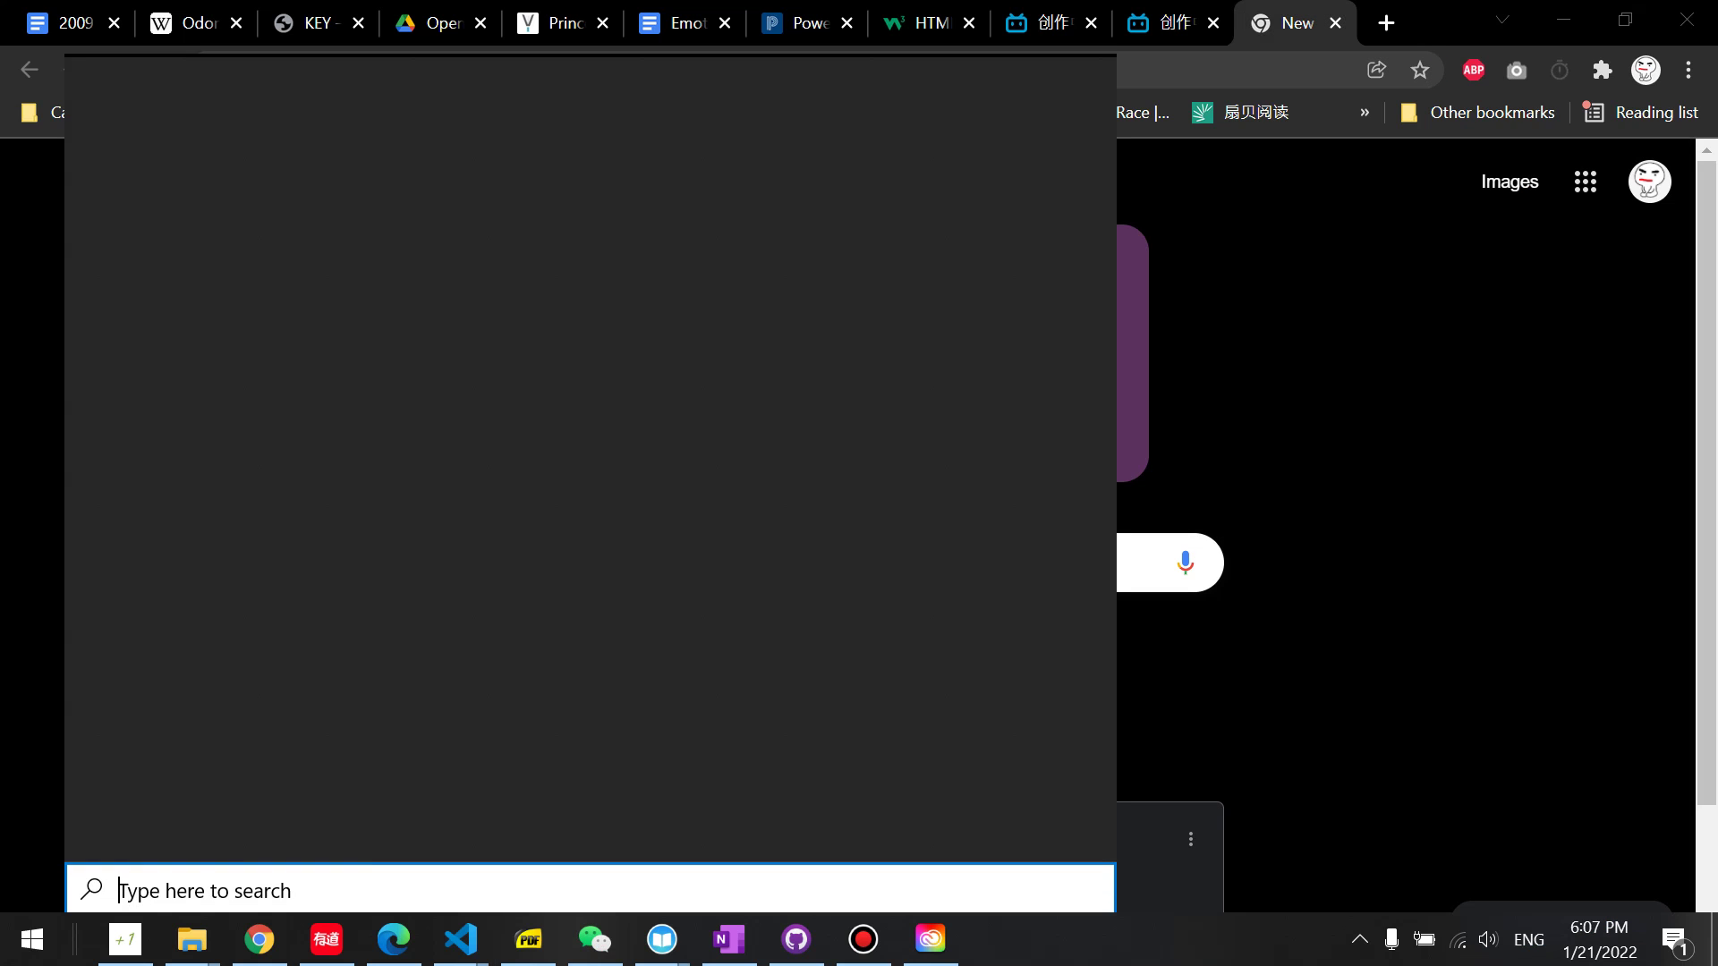
pyautogui.press('super')
pyautogui.press('super')
pyautogui.press('super')
pyautogui.write('cmd')
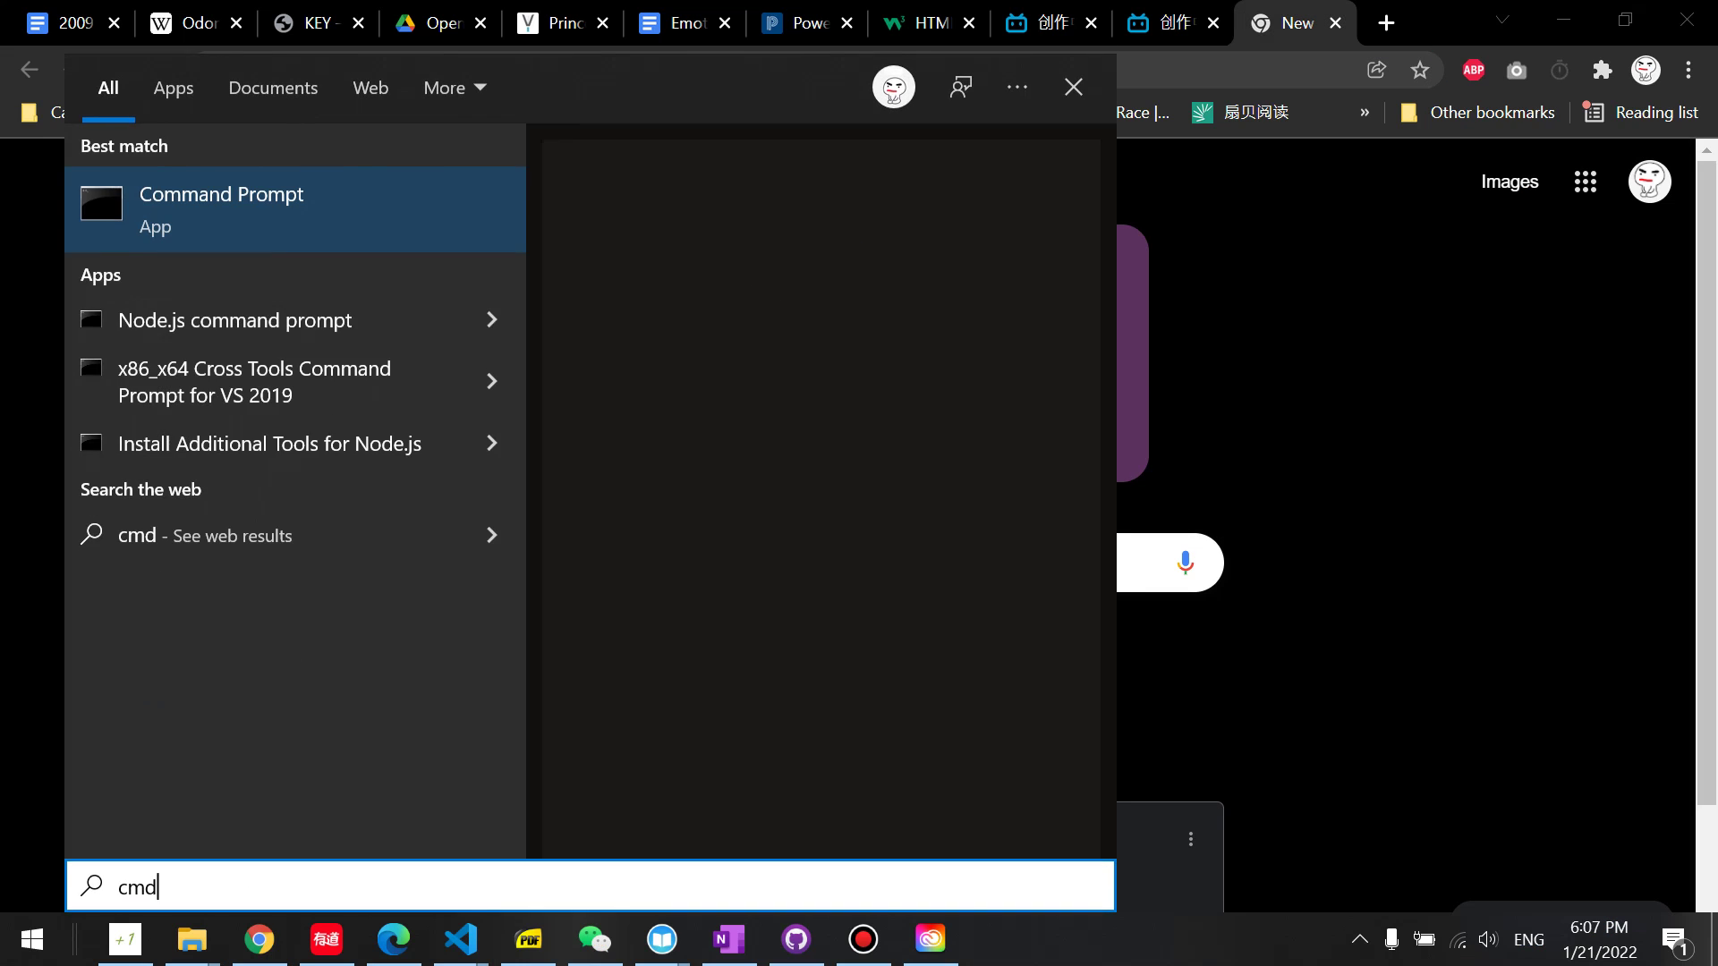
pyautogui.press('Return')
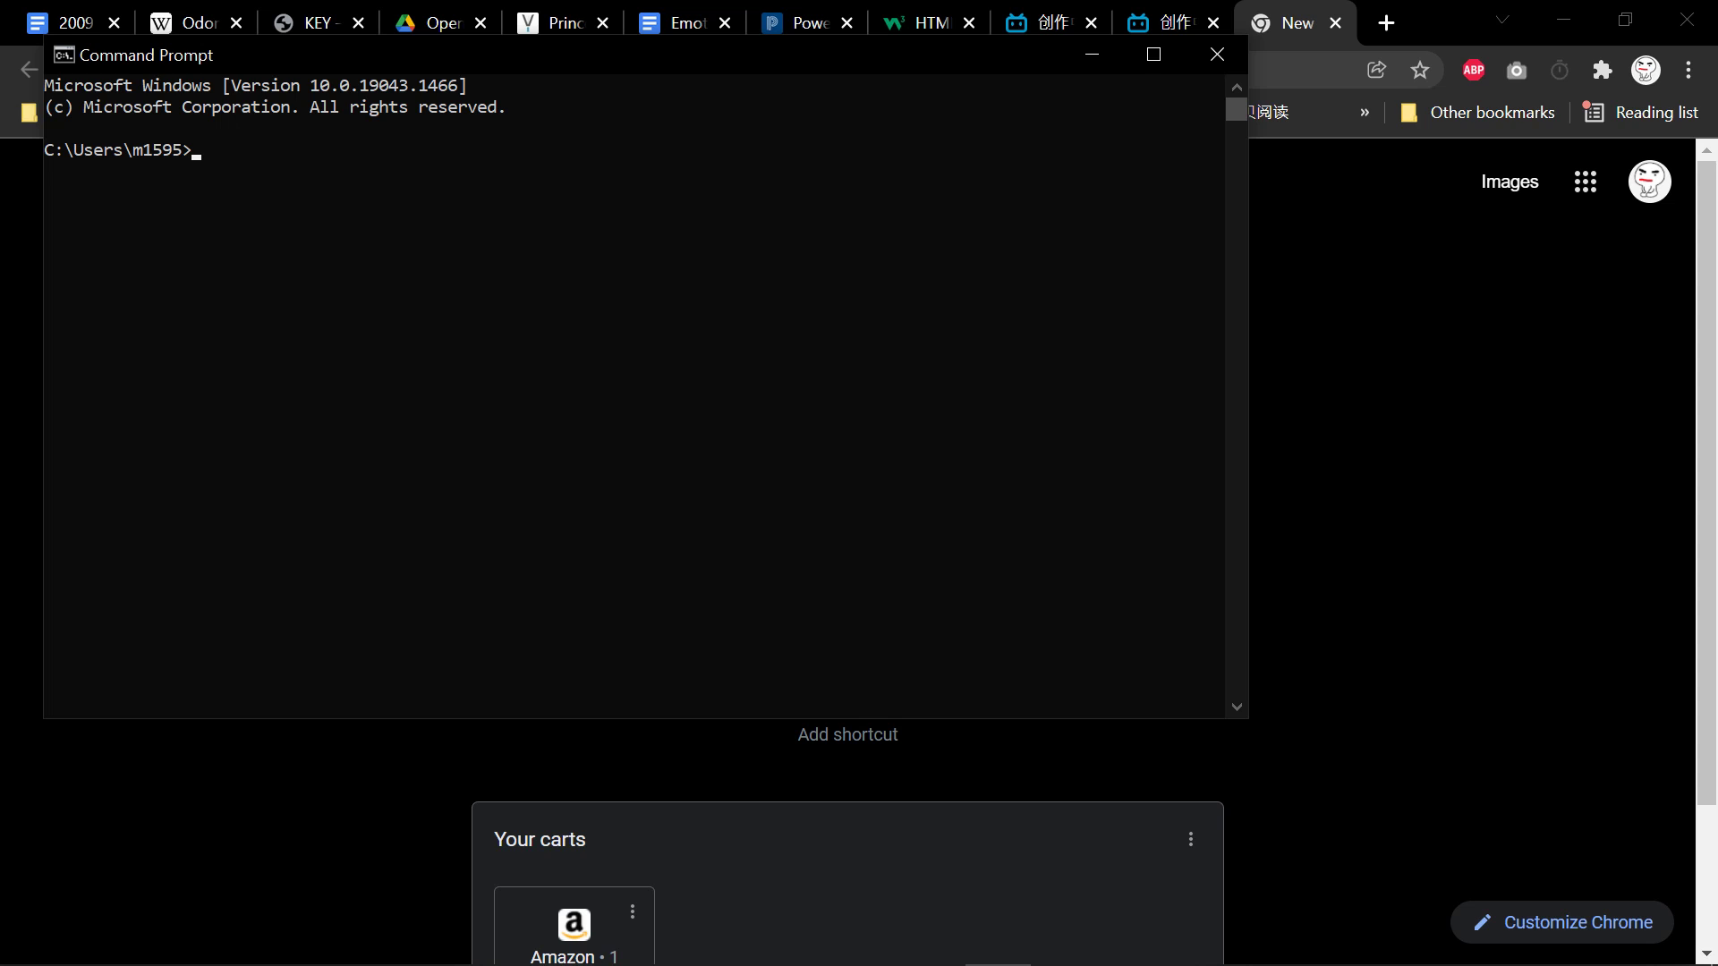
pyautogui.moveTo(700, 55); pyautogui.dragTo(1052, 235)
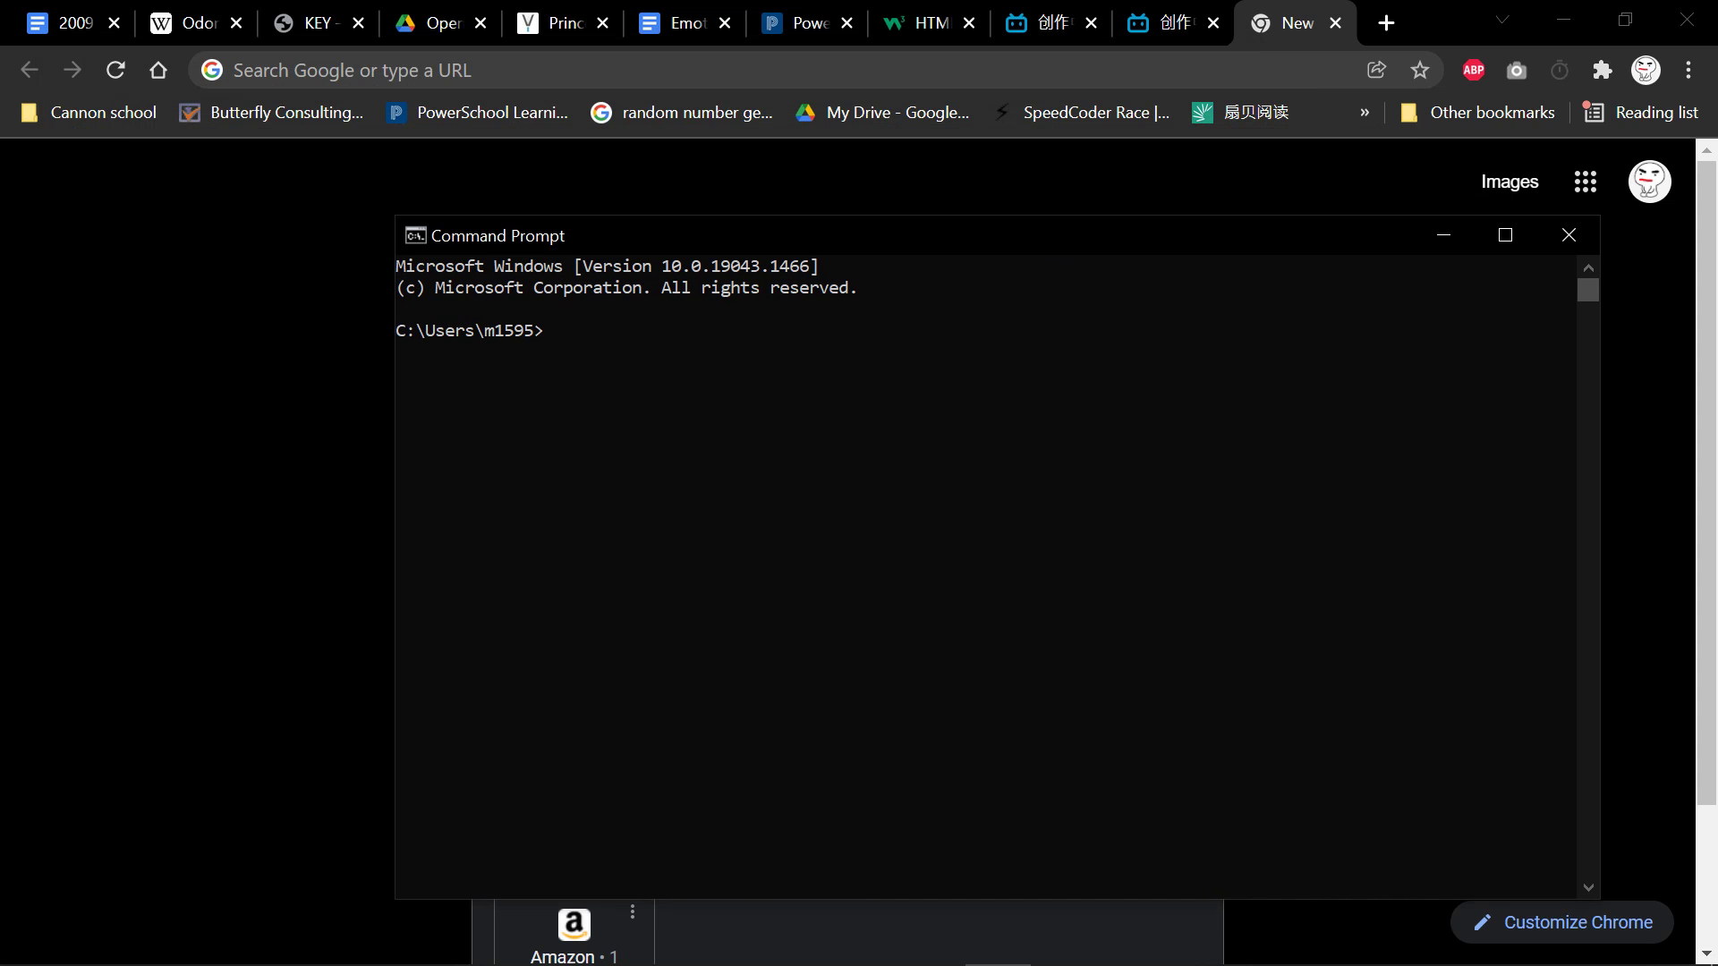
# Enter the directory link command mklink /d with two empty pairs of quotation marks for the paths, without running it.
pyautogui.write('mklink')
pyautogui.write('/d')
pyautogui.press('BackSpace')
pyautogui.press('BackSpace')
pyautogui.write('/d')
pyautogui.write('""')
pyautogui.press('Left')
# Copy the C:\Program Files folder path into the command's first quotes and extend it to C:\Program Files\Adobe.
pyautogui.hotkey('alt', 'Tab')
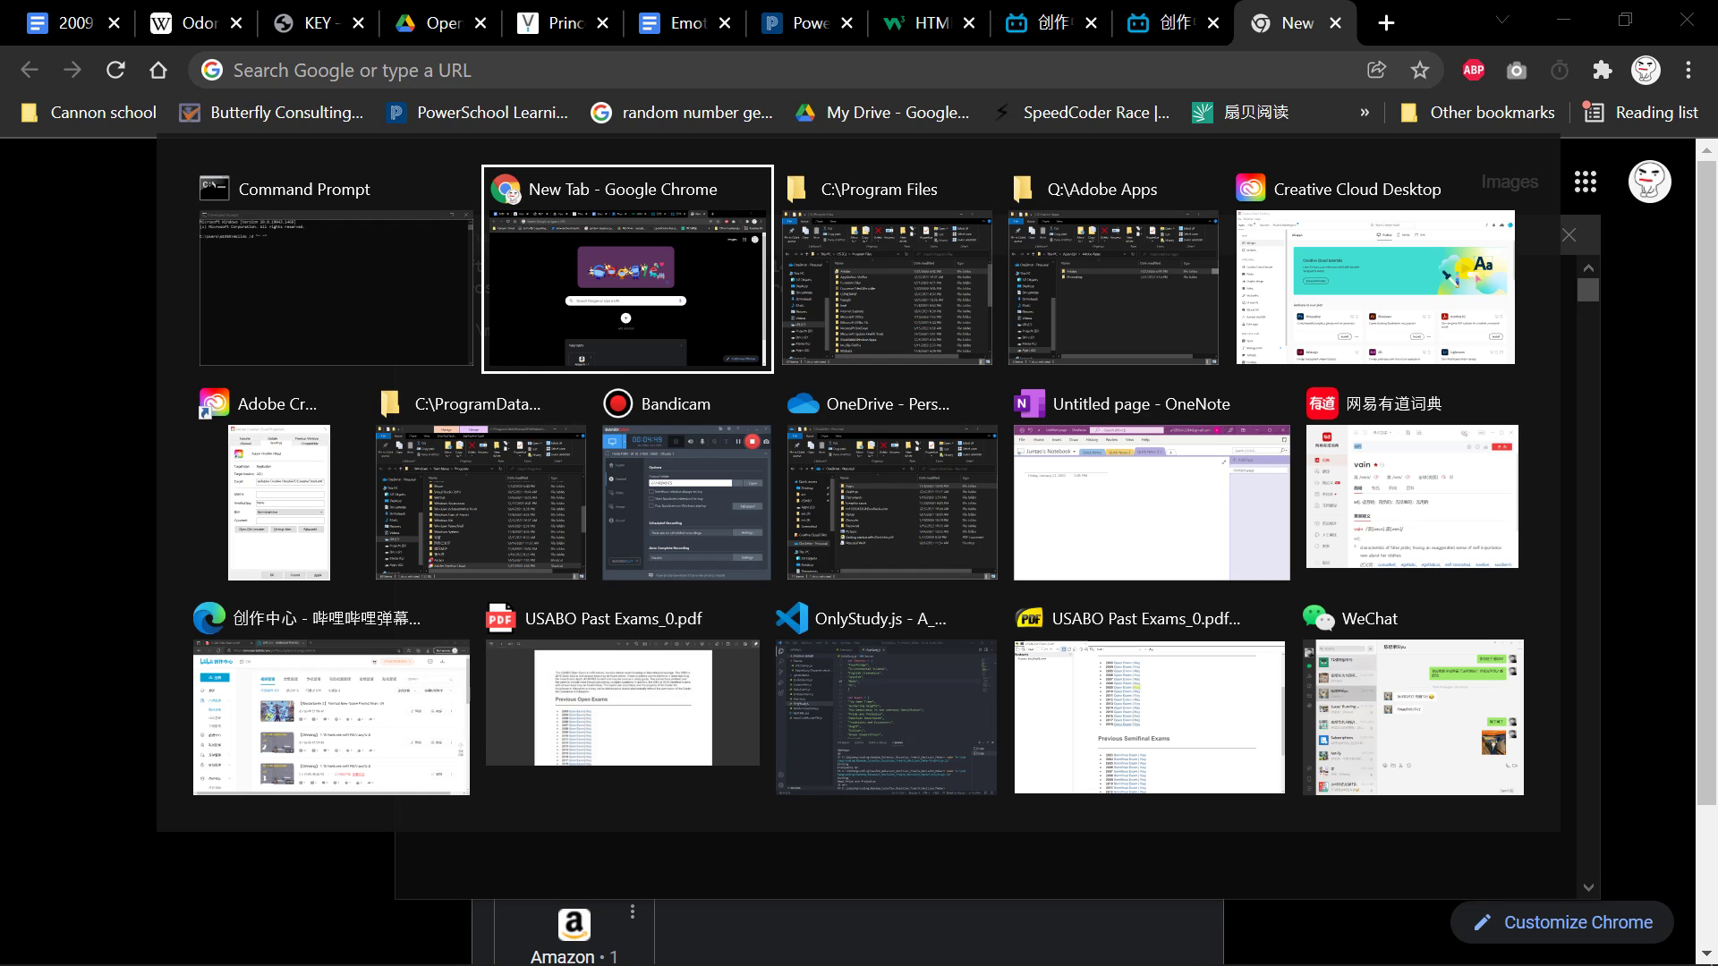
pyautogui.hotkey('alt', 'Tab')
pyautogui.click(284, 324)
pyautogui.hotkey('ctrl', 'c')
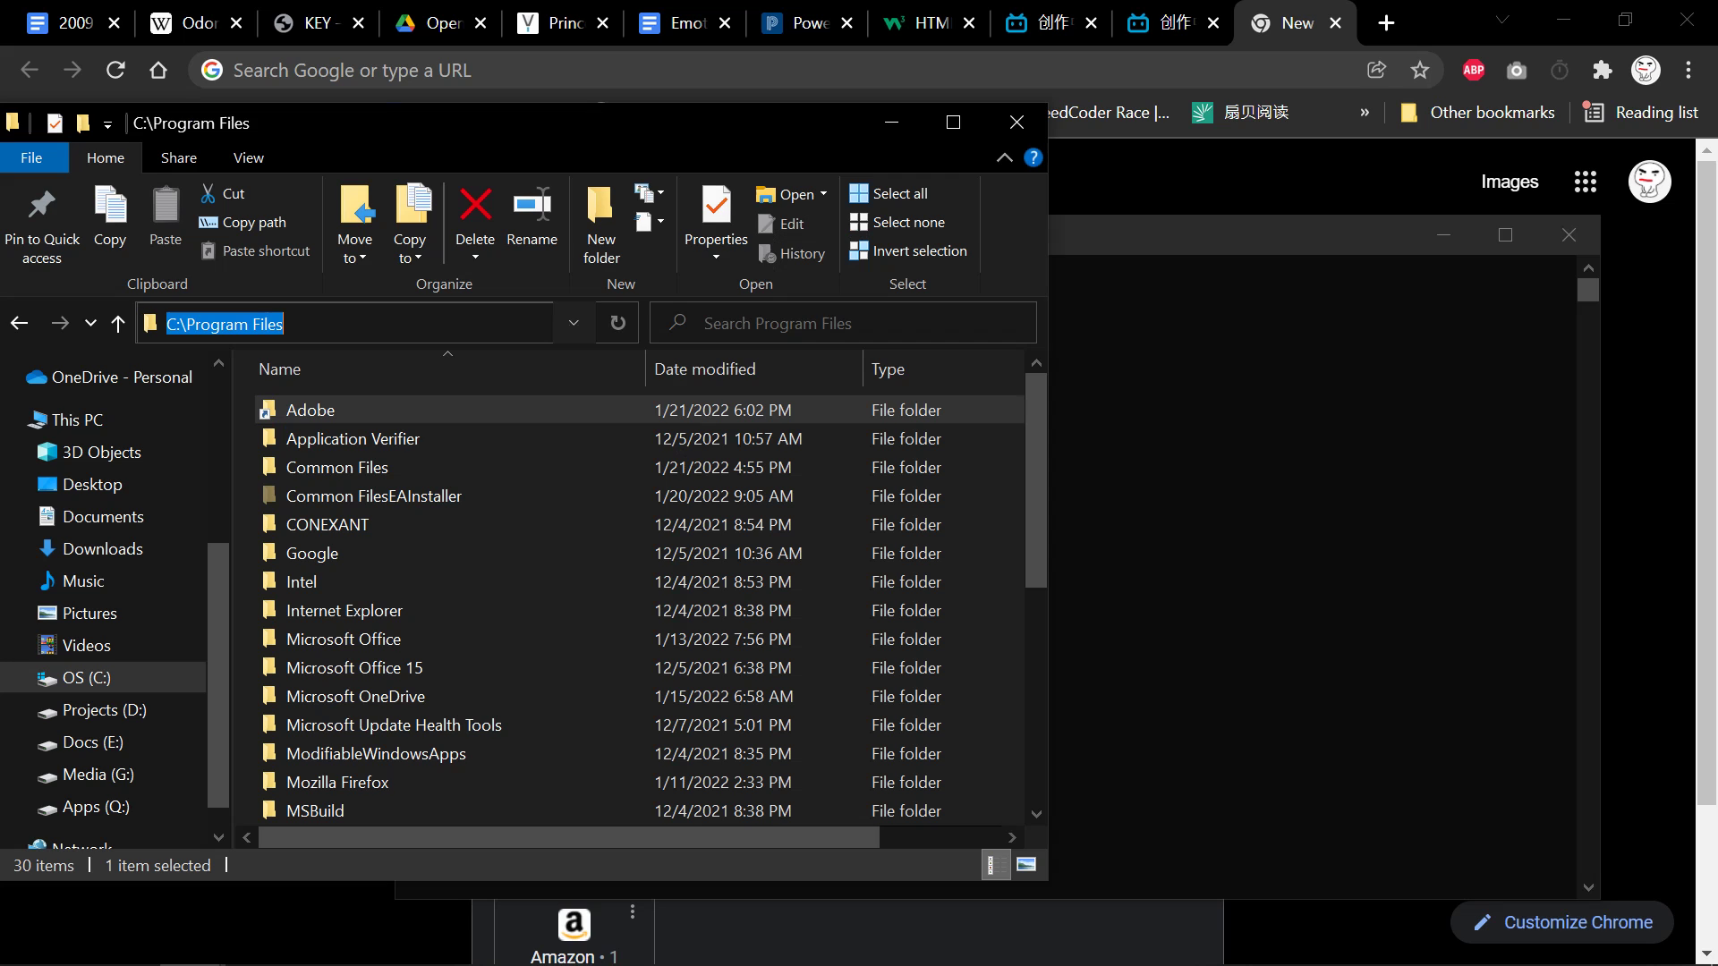
pyautogui.click(891, 122)
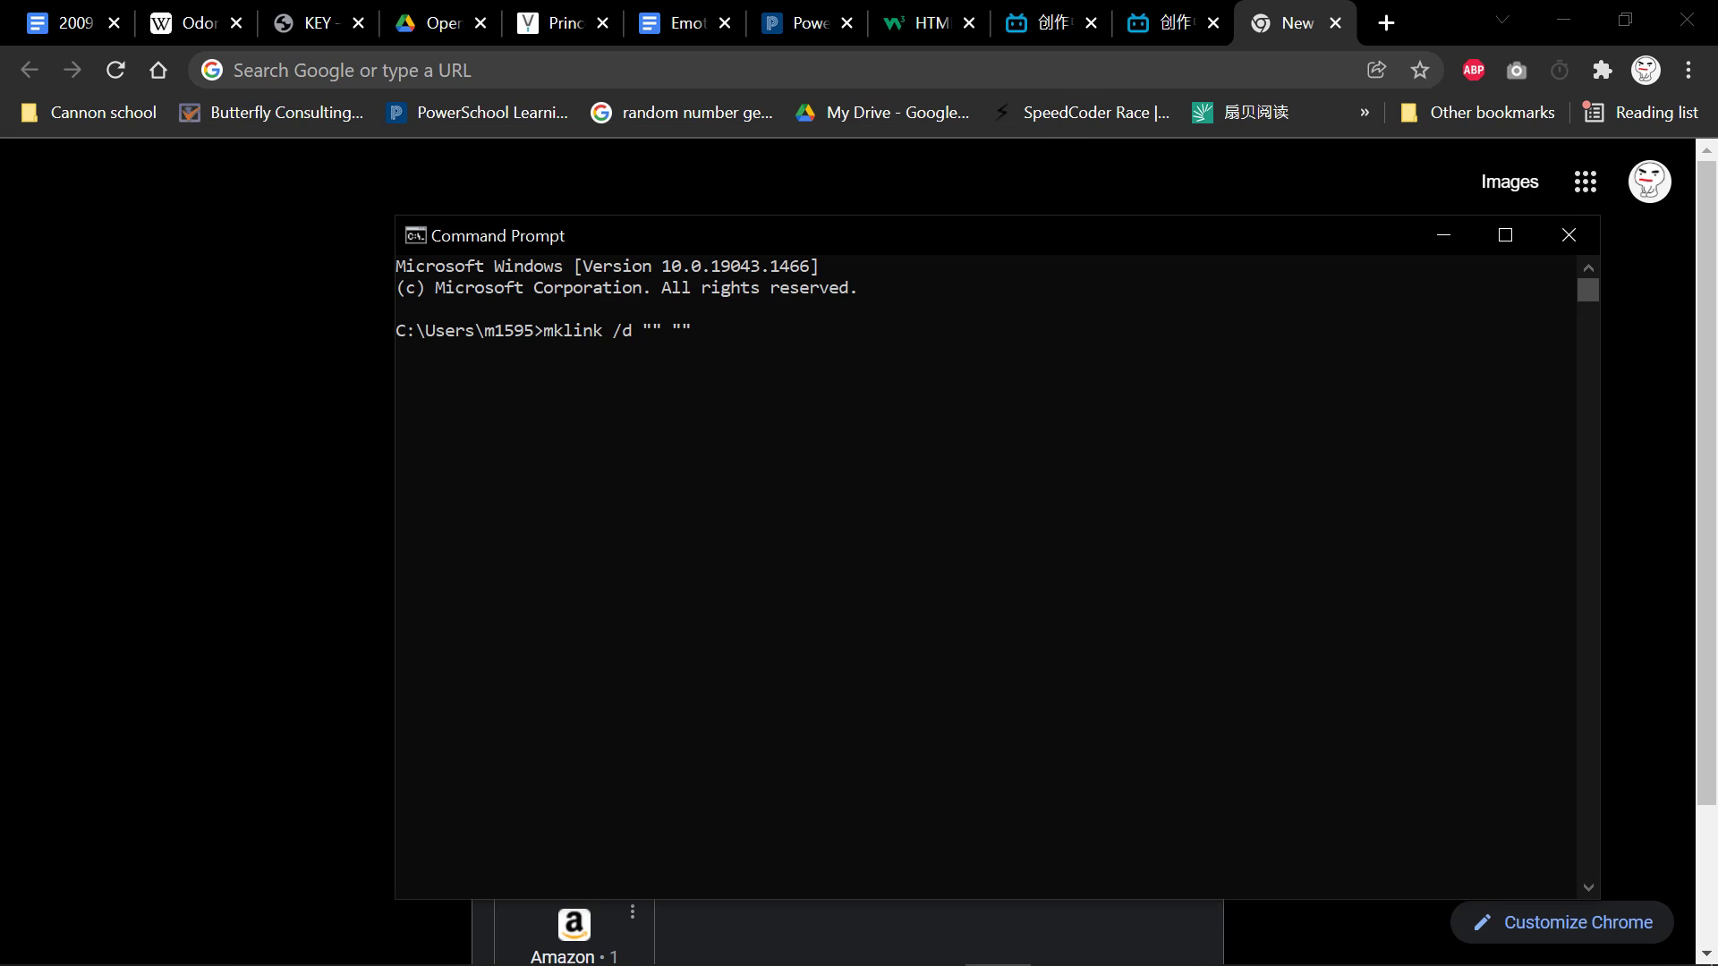
pyautogui.hotkey('ctrl', 'v')
pyautogui.write('\\Adobe')
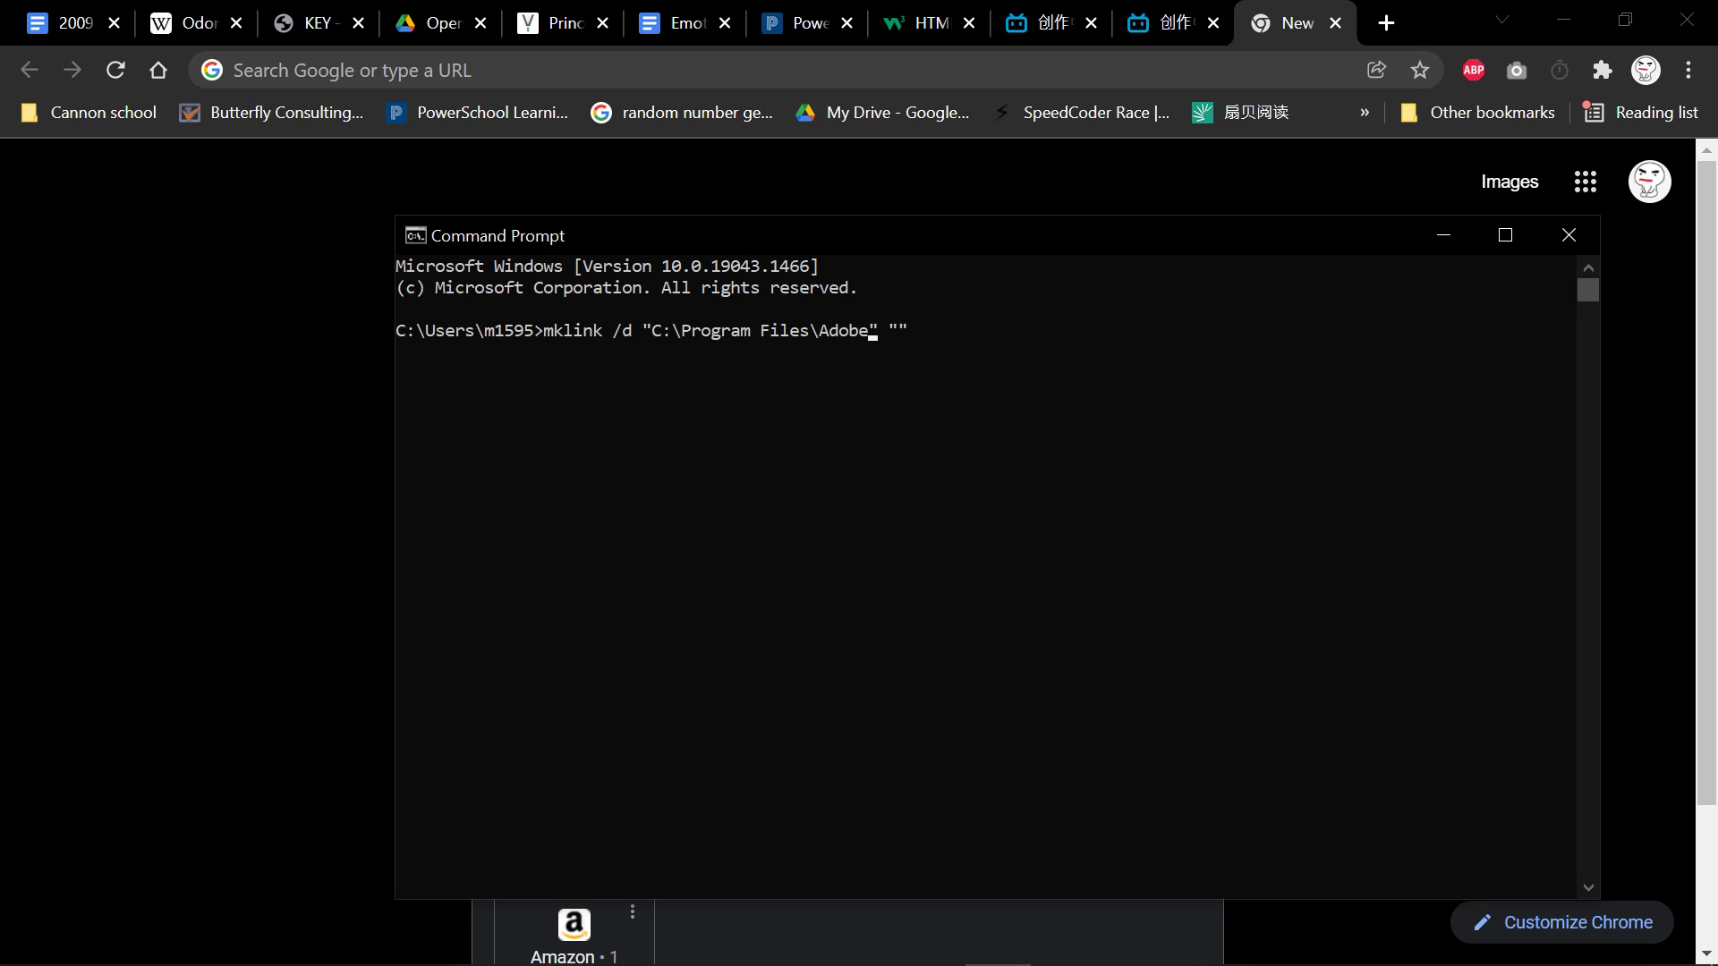
# Copy the Q:\Adobe Apps folder path into the command's second quotes and extend it to Q:\Adobe Apps\Adobe.
pyautogui.hotkey('alt', 'Tab')
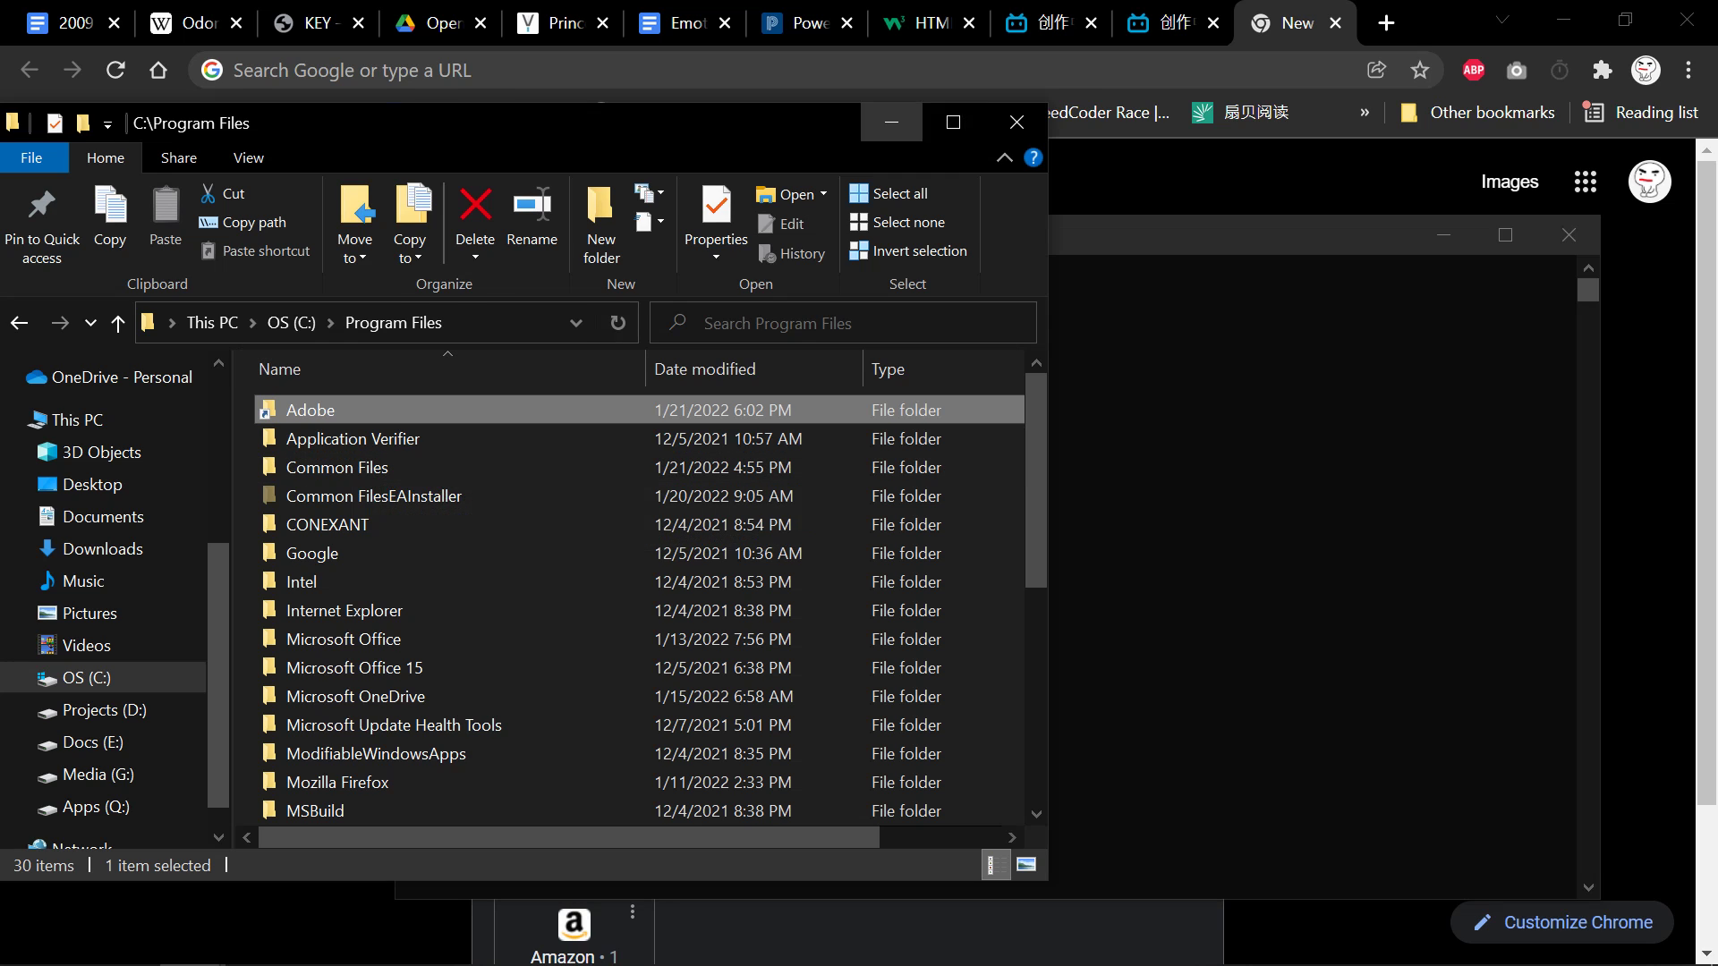
pyautogui.click(891, 122)
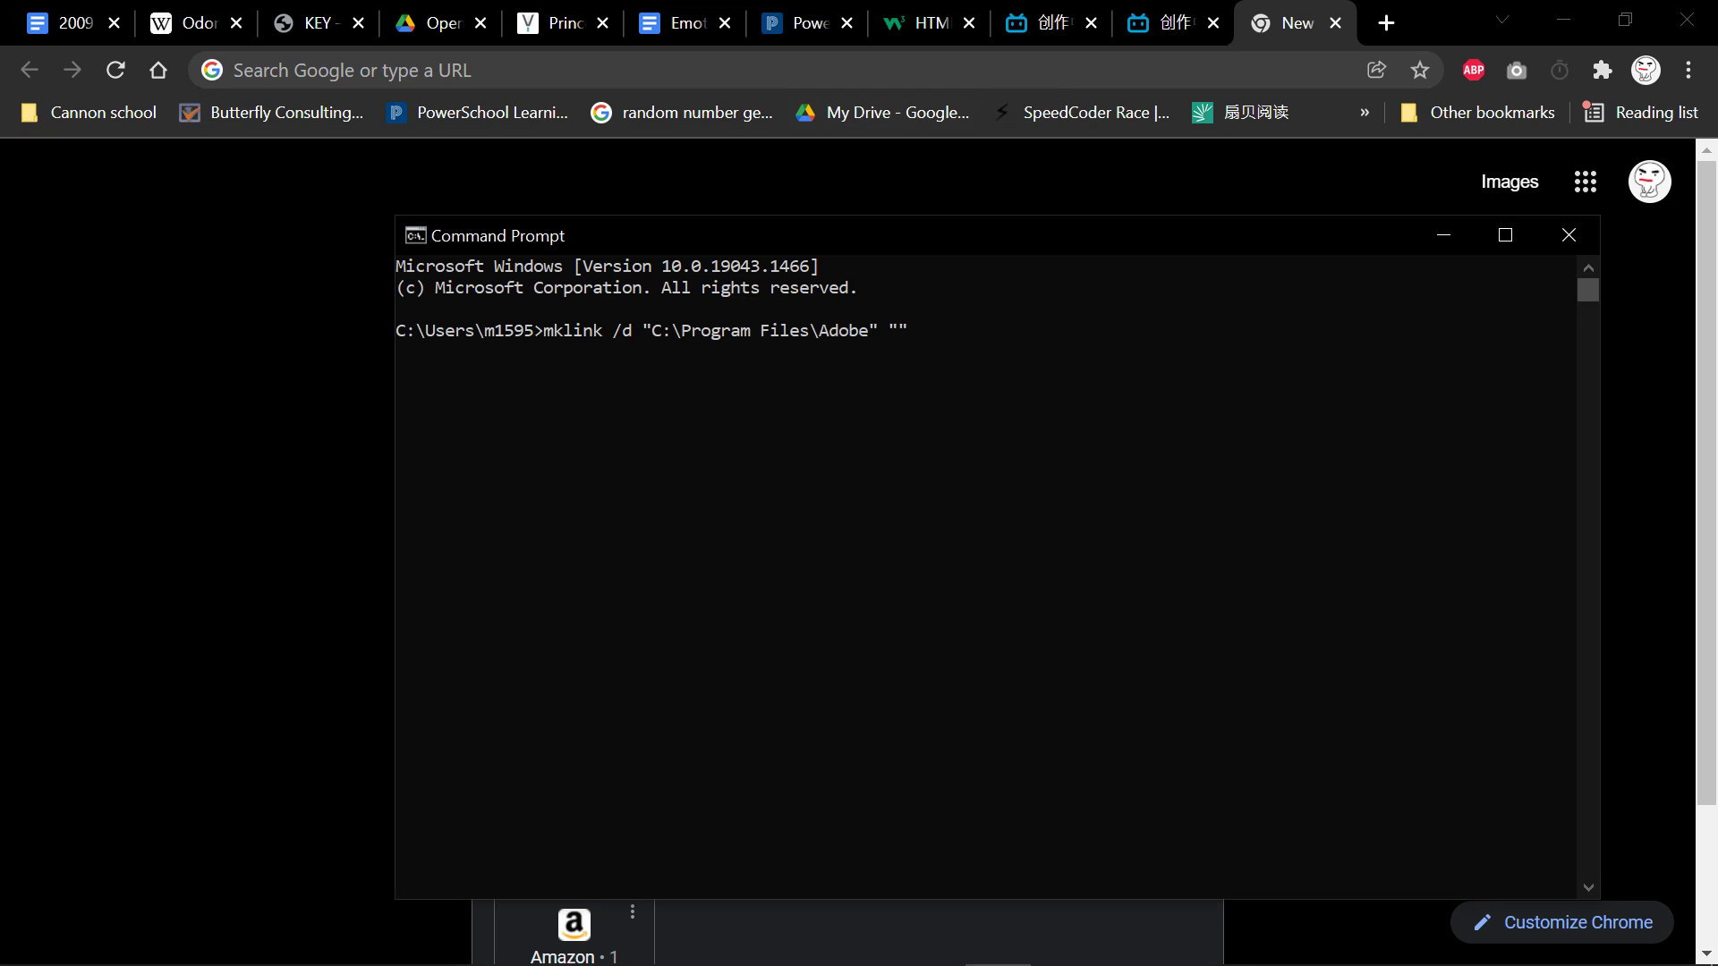
pyautogui.hotkey('alt', 'Tab')
pyautogui.hotkey('alt', 'Tab')
pyautogui.hotkey('alt', 'Tab')
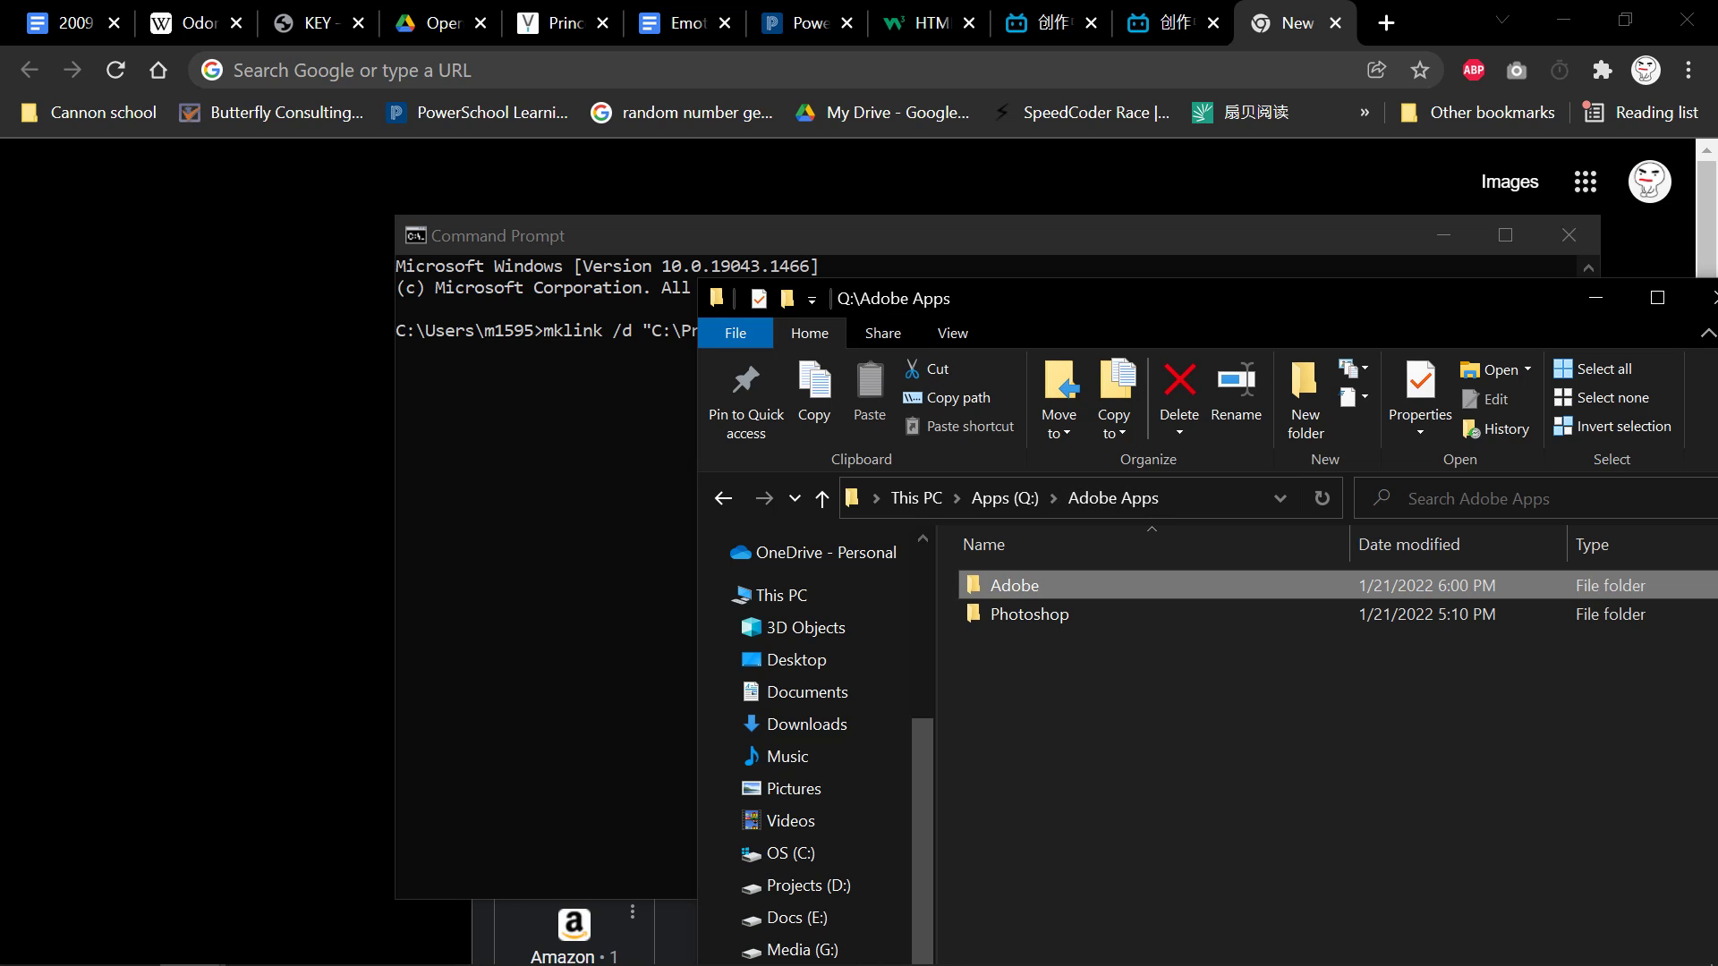
pyautogui.hotkey('alt', 'd')
pyautogui.hotkey('ctrl', 'c')
pyautogui.moveTo(1290, 292); pyautogui.dragTo(767, 282)
pyautogui.click(1071, 287)
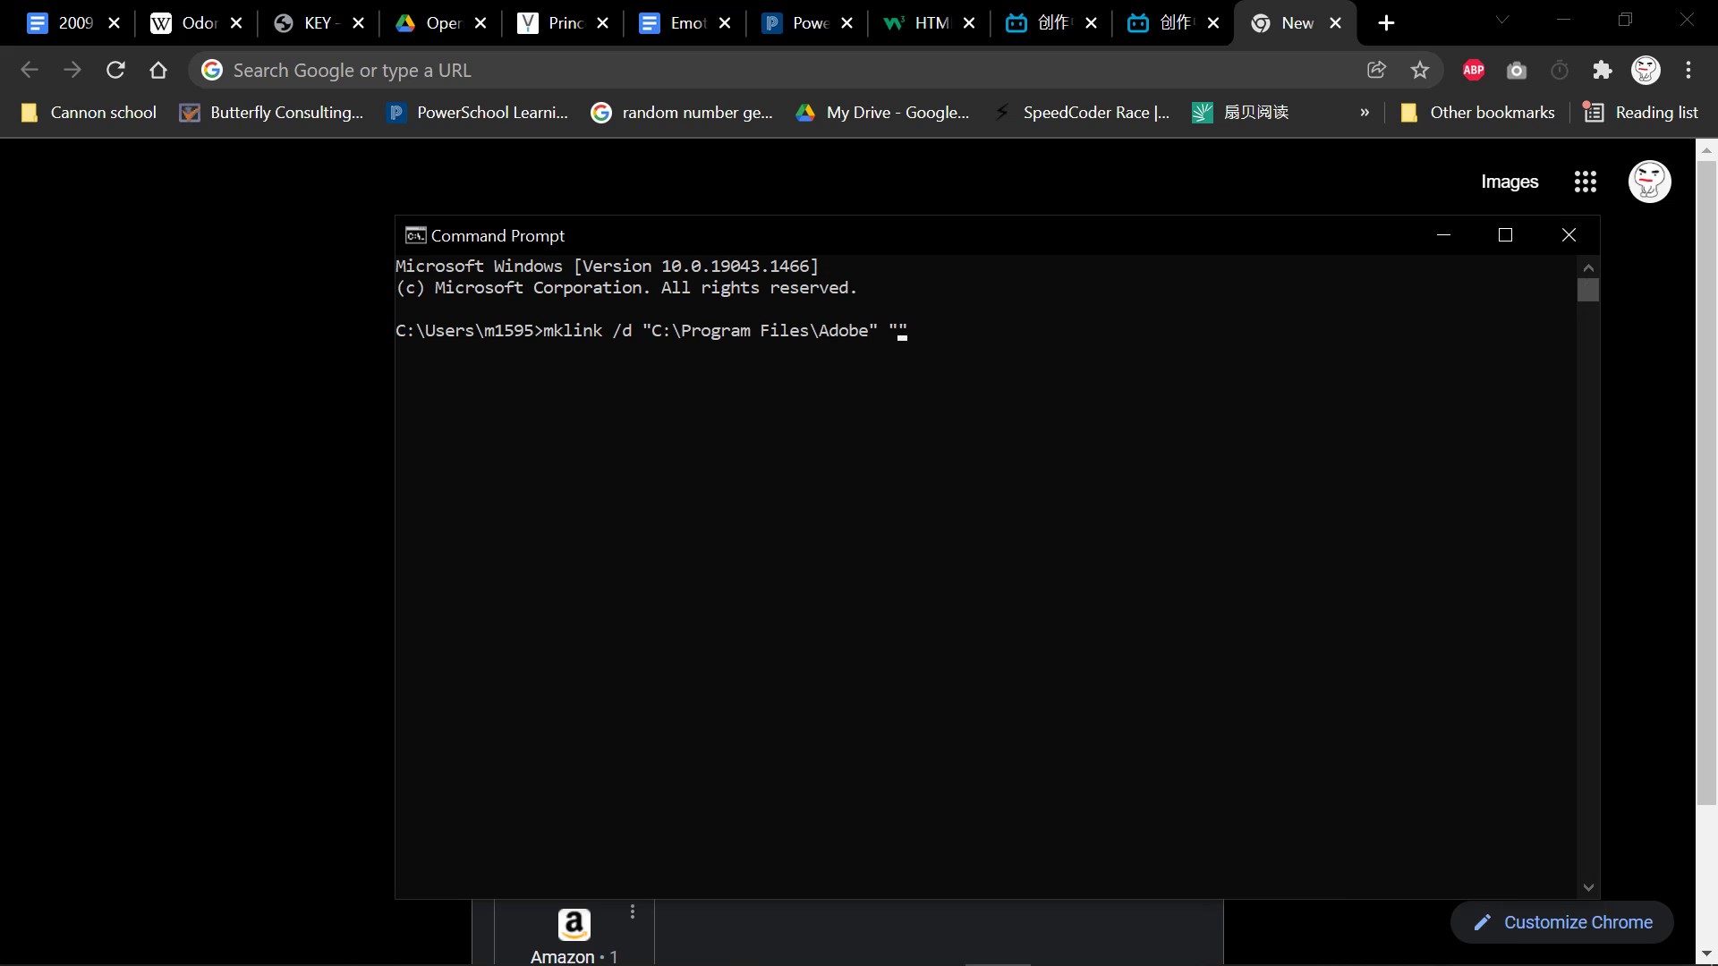
pyautogui.hotkey('ctrl', 'v')
pyautogui.write('\\Adobe')
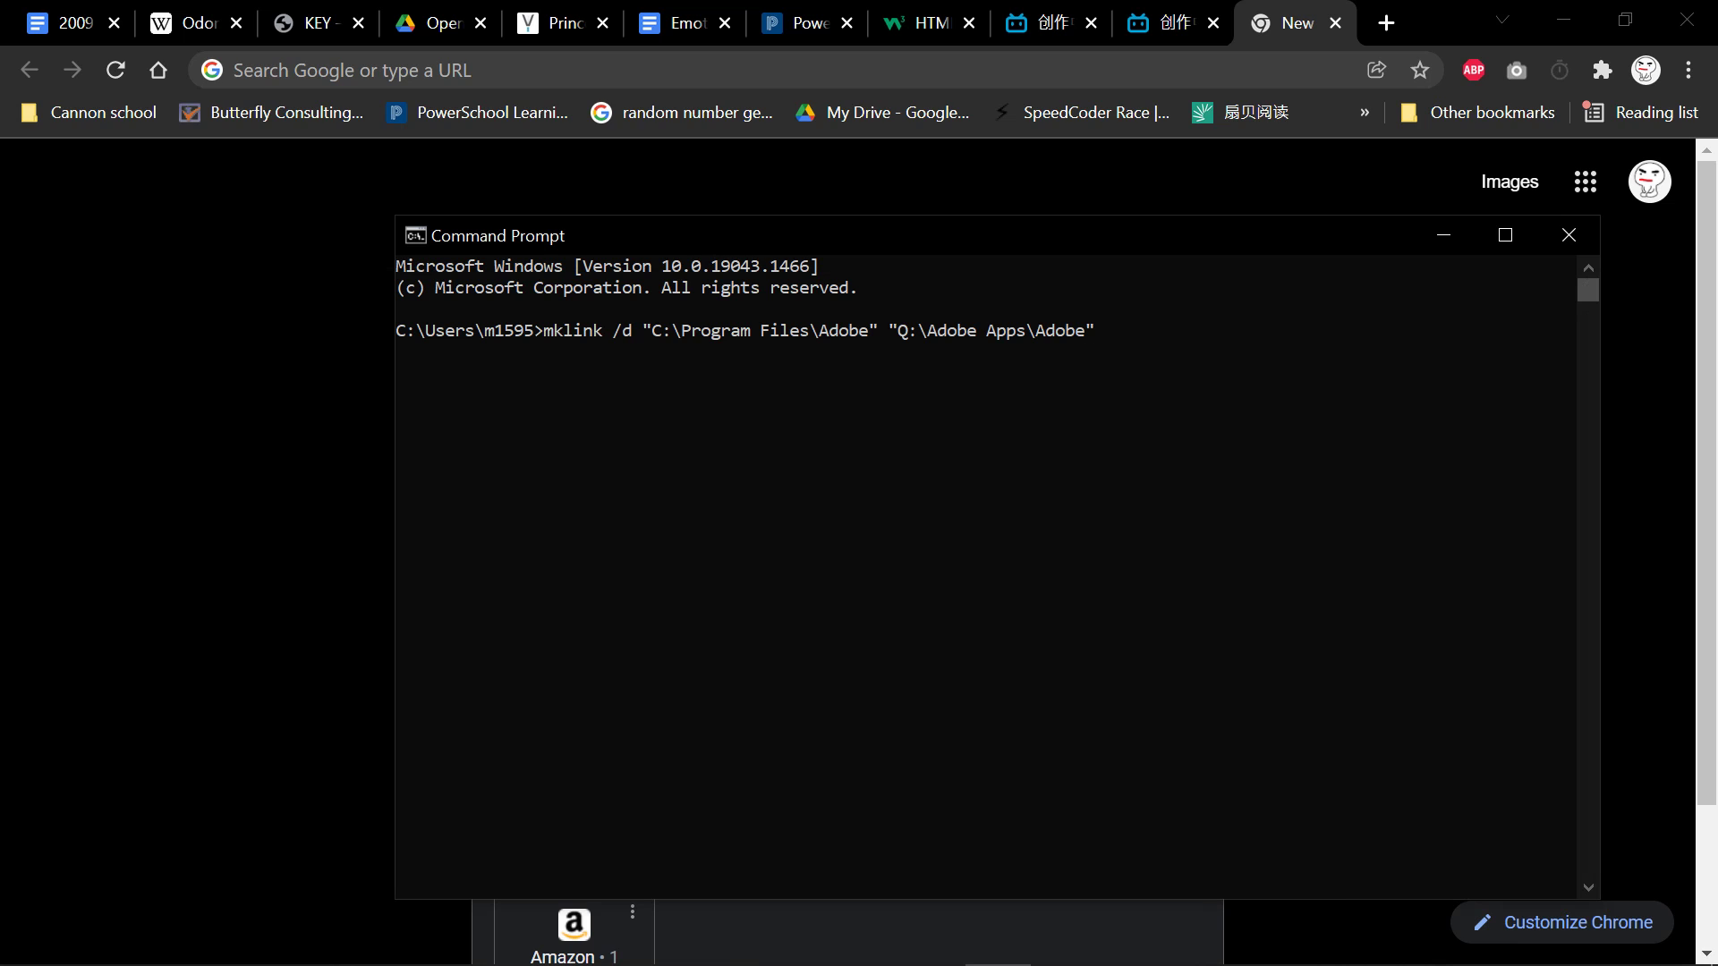
# Show the Adobe folder in Q:\Adobe Apps beside the command's target path, and close that folder window.
pyautogui.hotkey('alt', 'Tab')
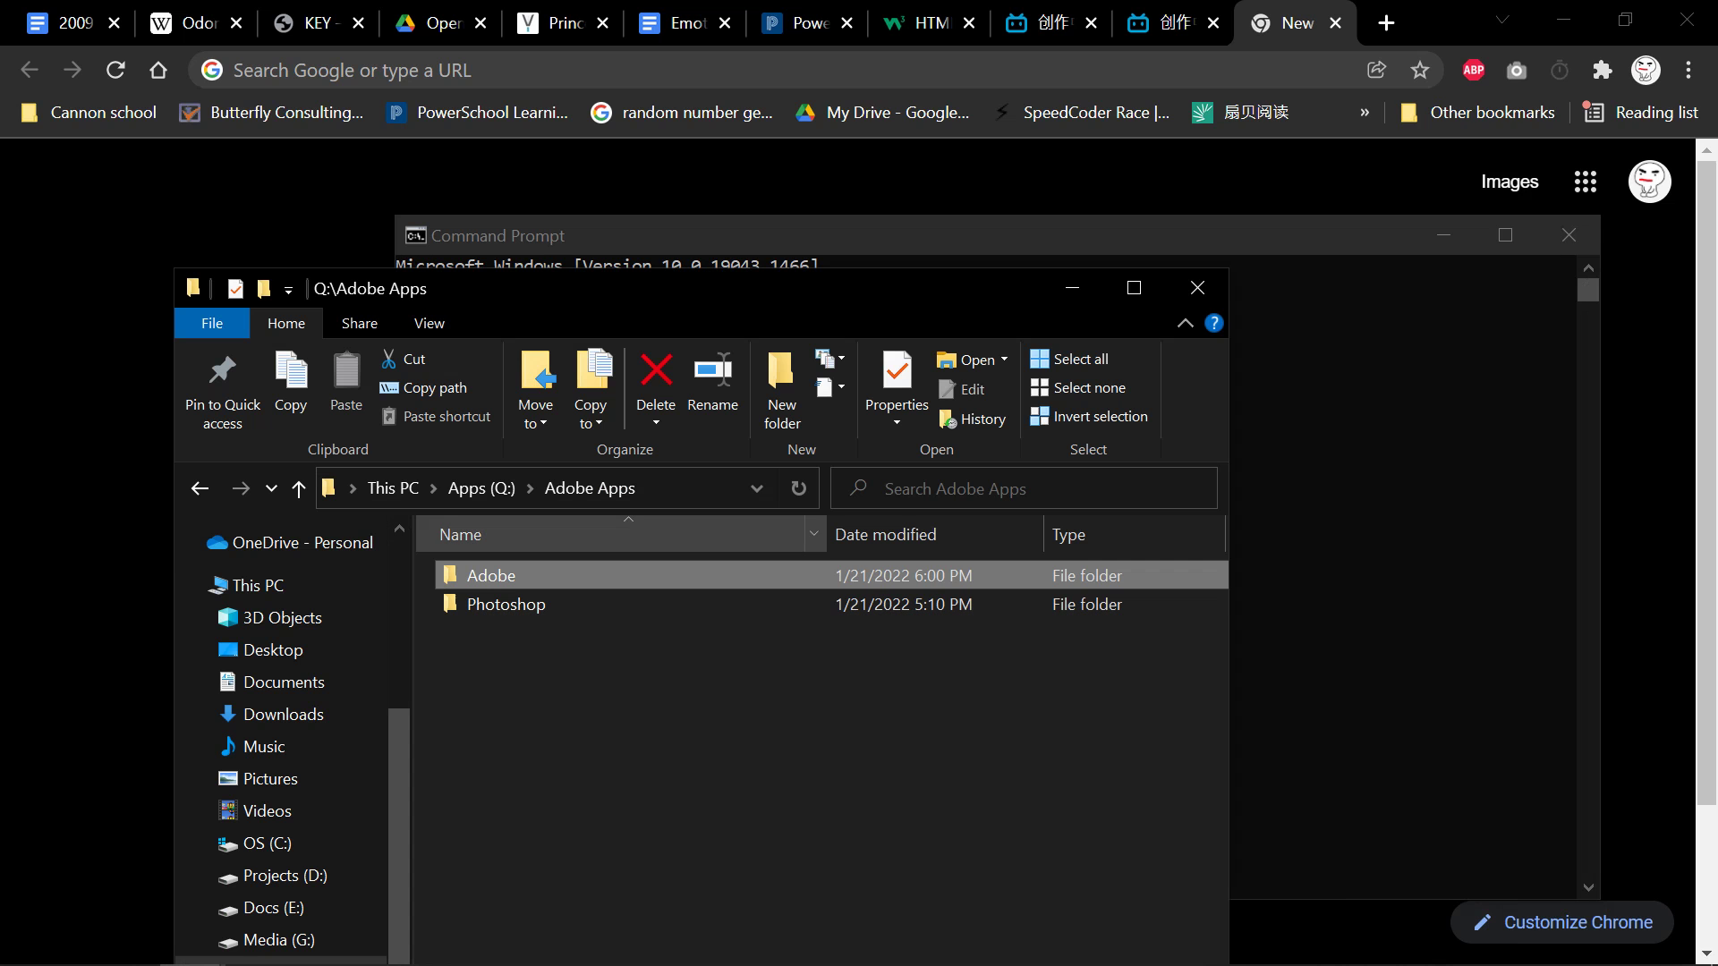
pyautogui.moveTo(859, 284); pyautogui.dragTo(492, 183)
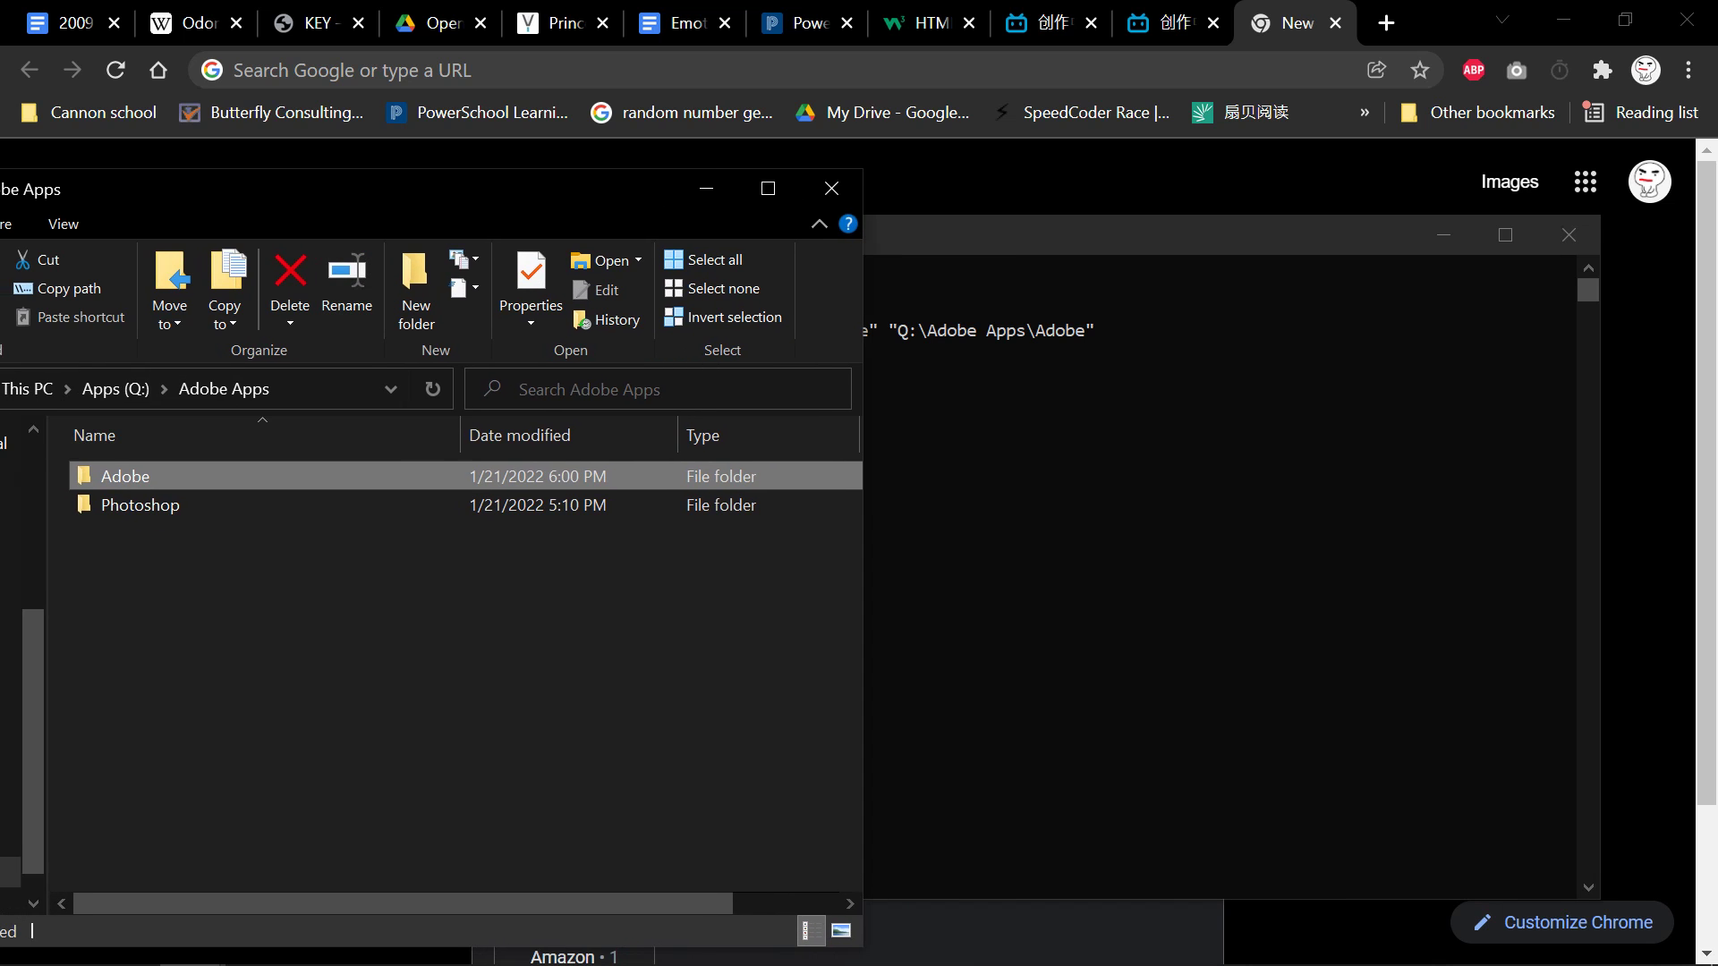
pyautogui.click(831, 188)
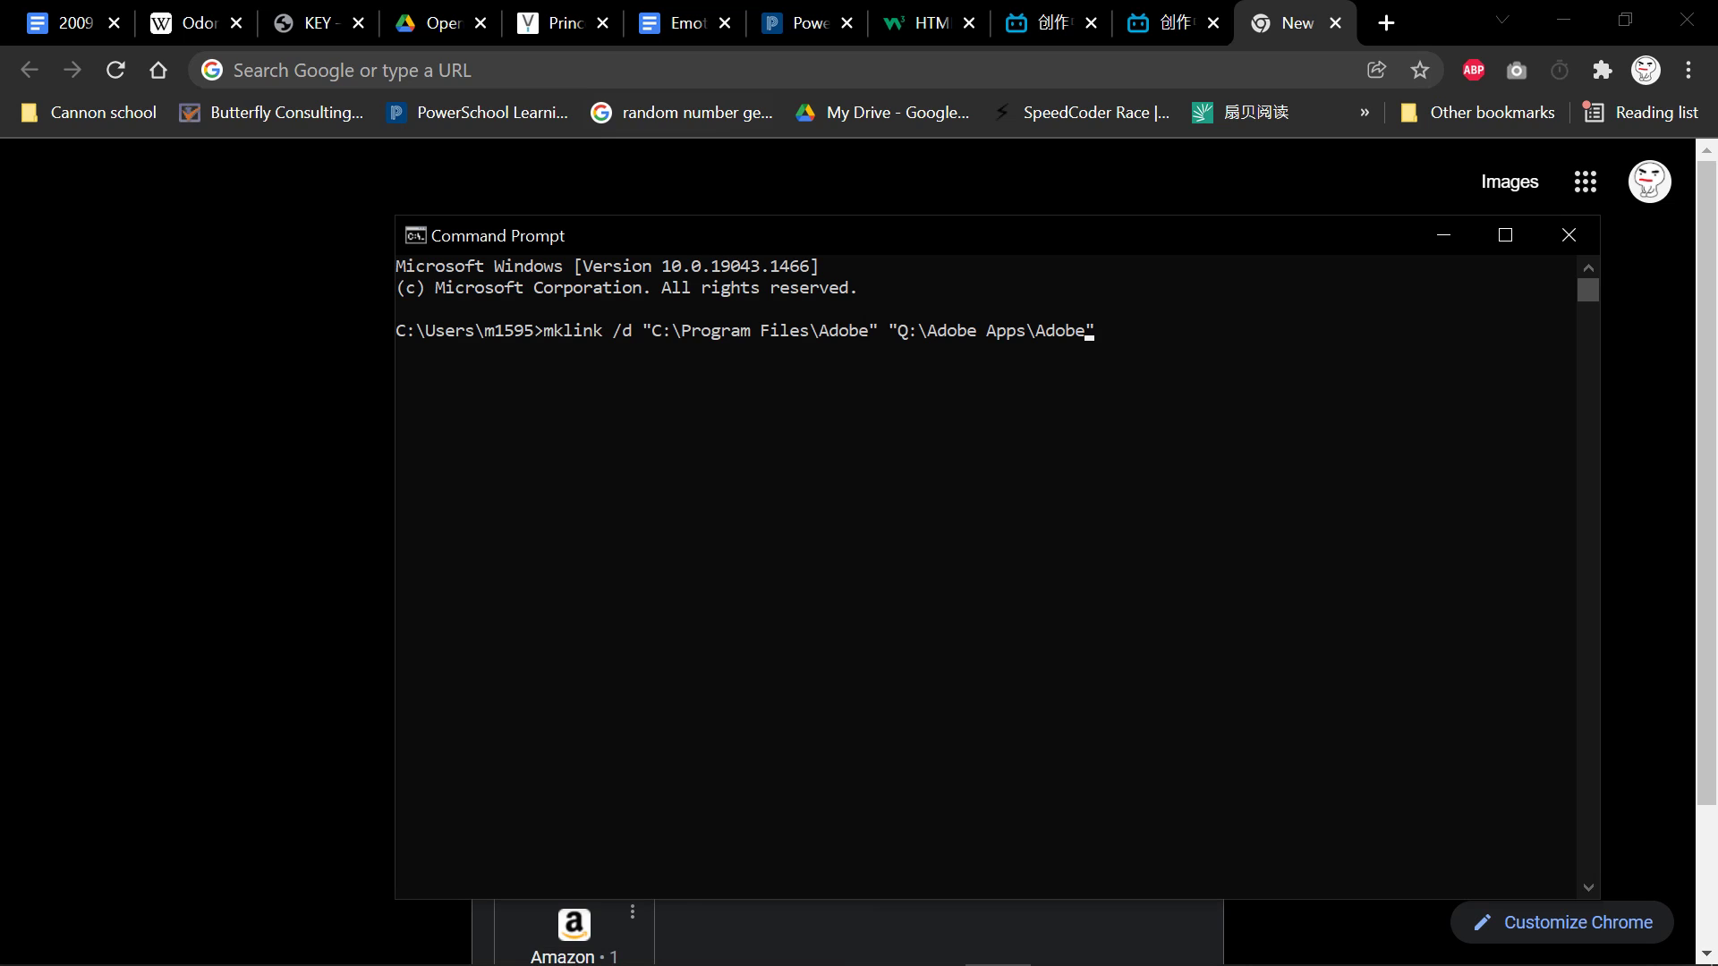
# Try to create the directory link by running the completed mklink command, and close Command Prompt.
pyautogui.press('Return')
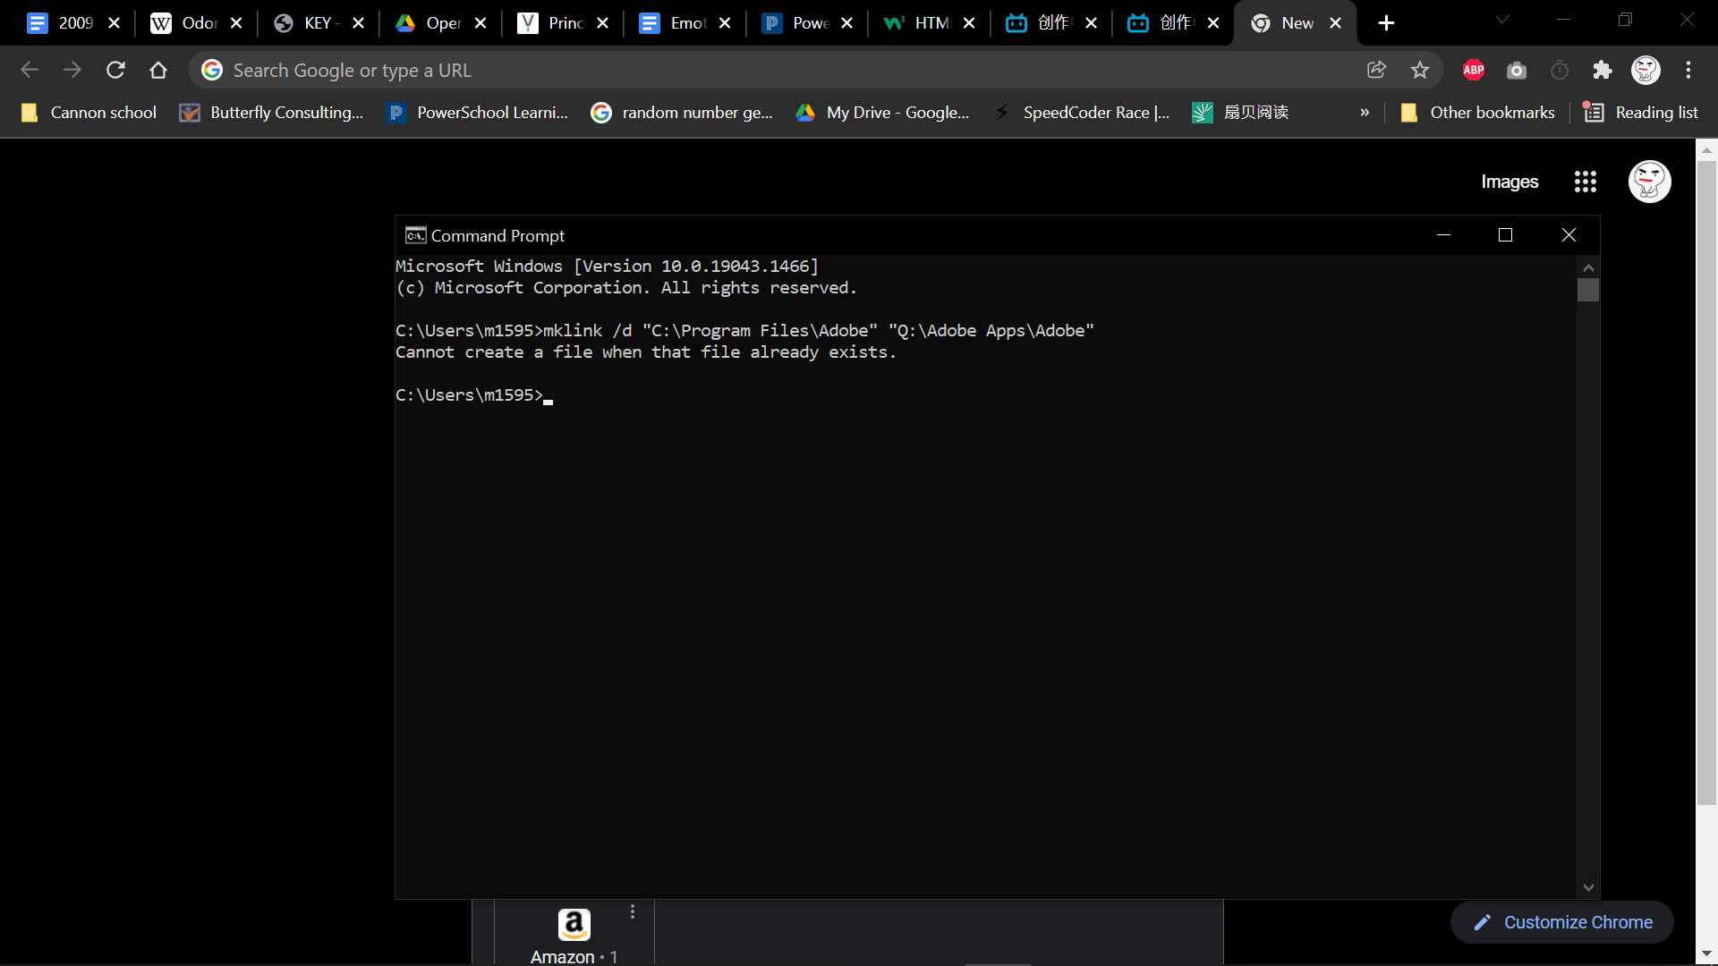
pyautogui.click(1568, 234)
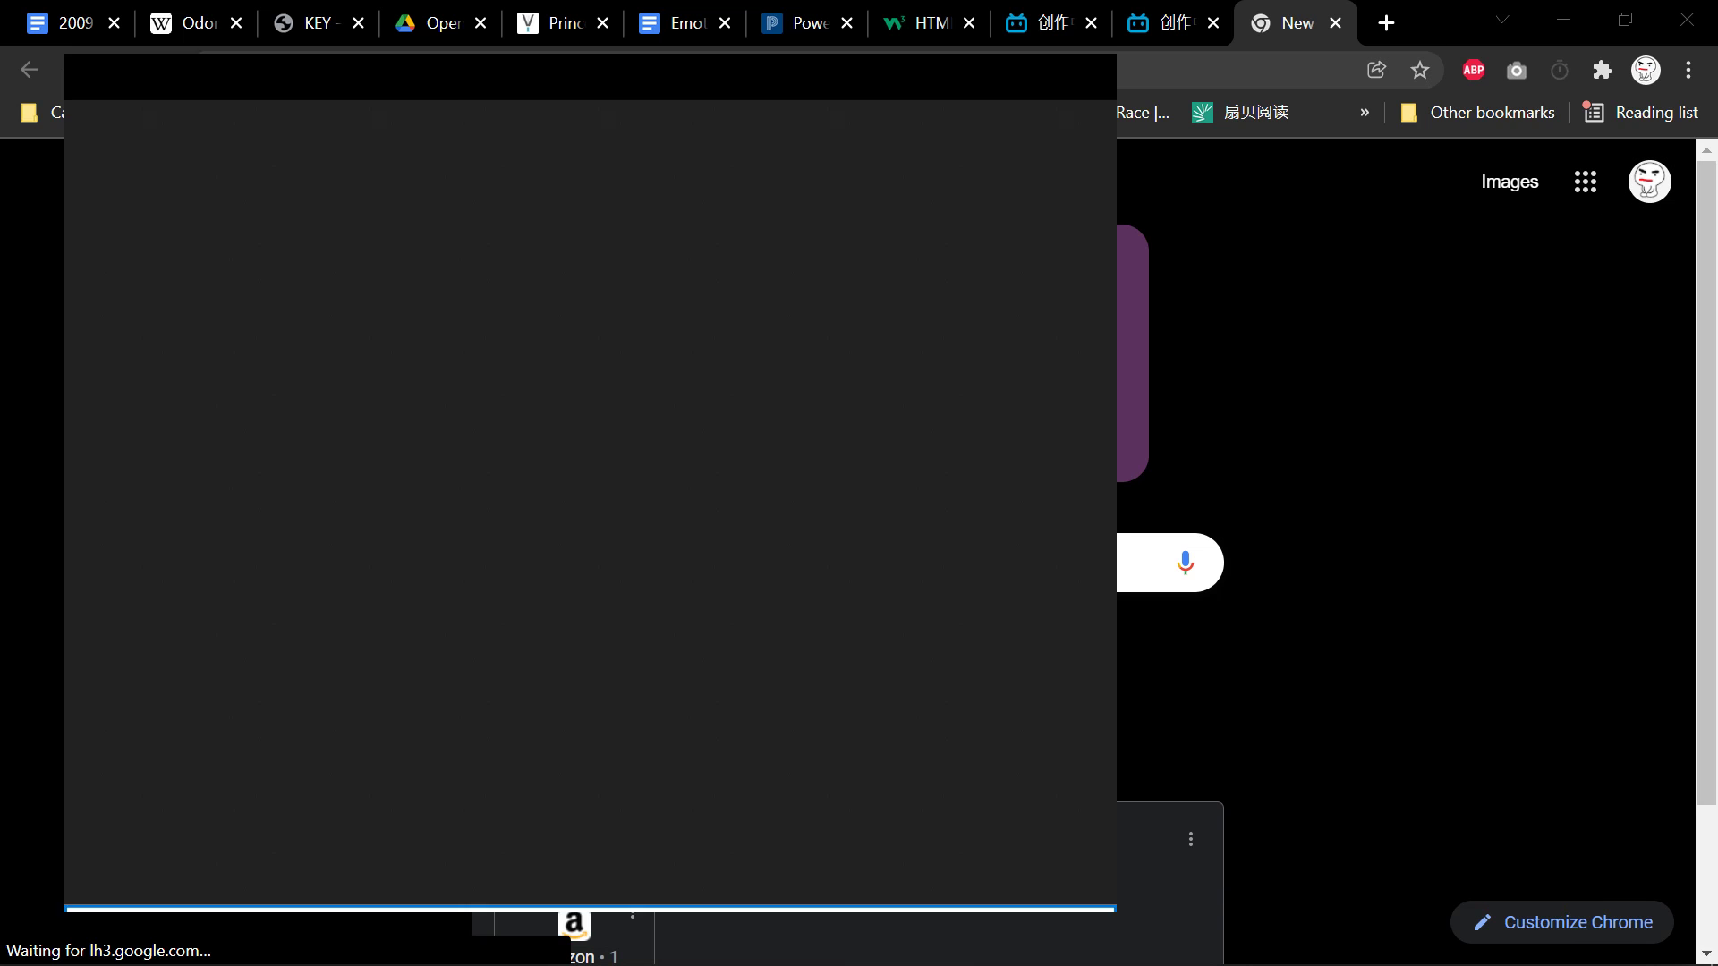
# Look up cmd and crea in Windows search, bringing Creative Cloud Desktop forward between the two searches.
pyautogui.write('cmd')
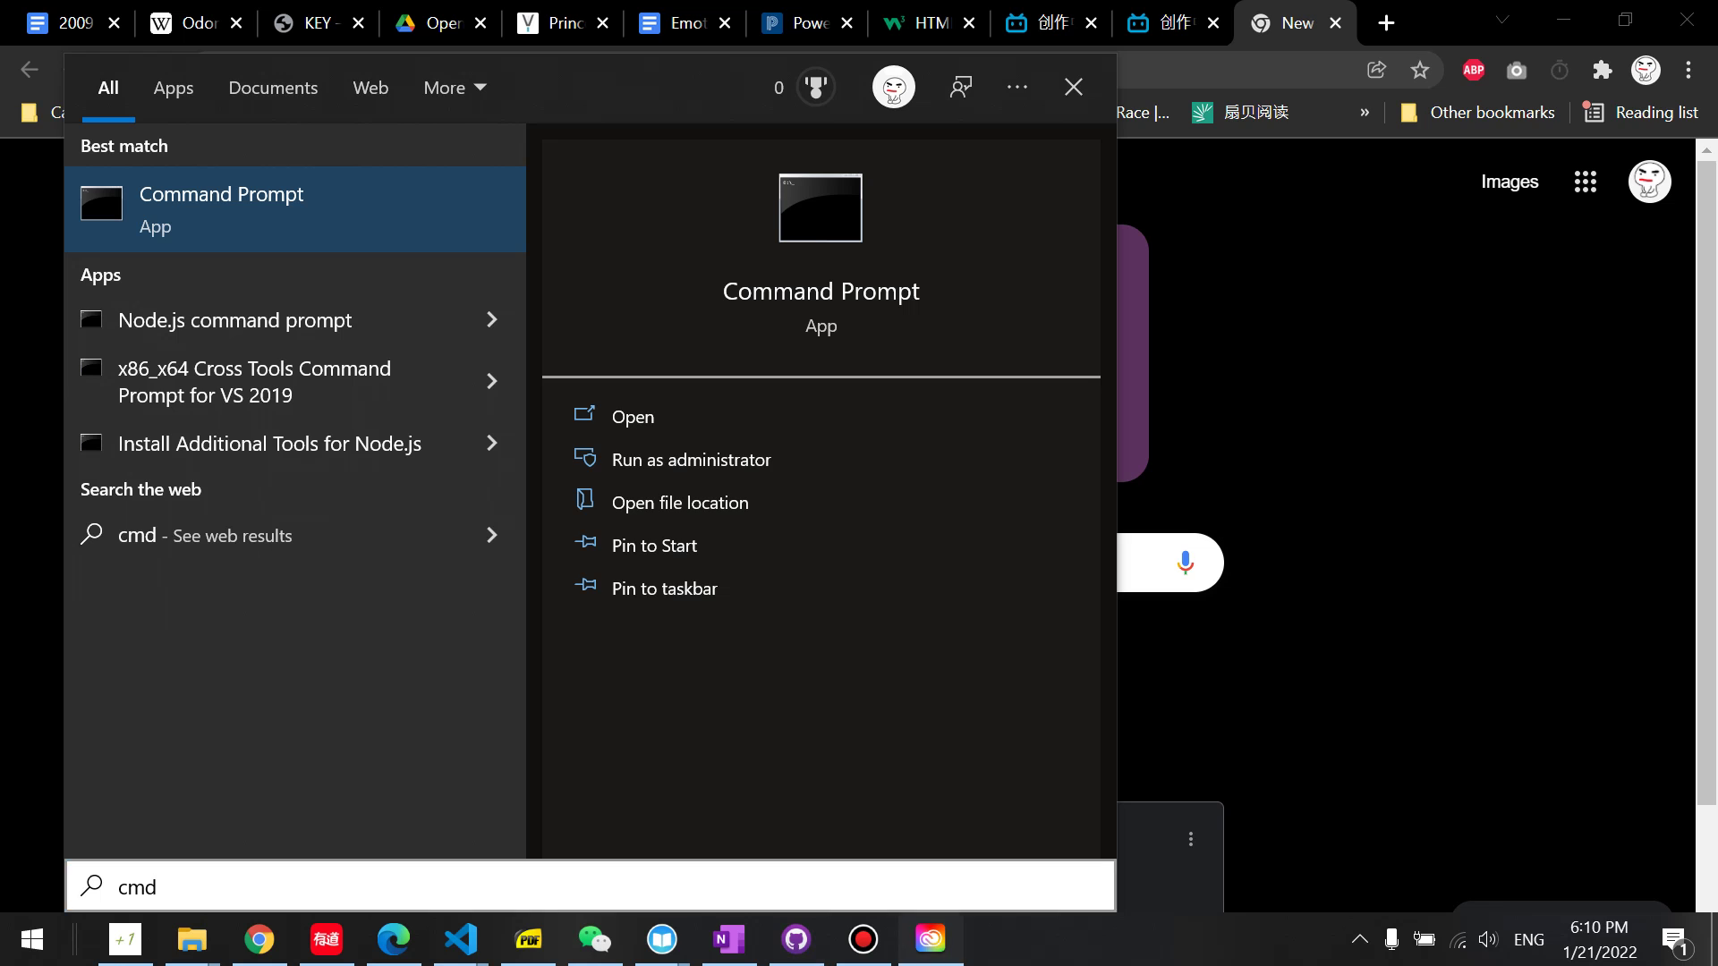
pyautogui.click(930, 939)
pyautogui.press('super+s')
pyautogui.write('crea')
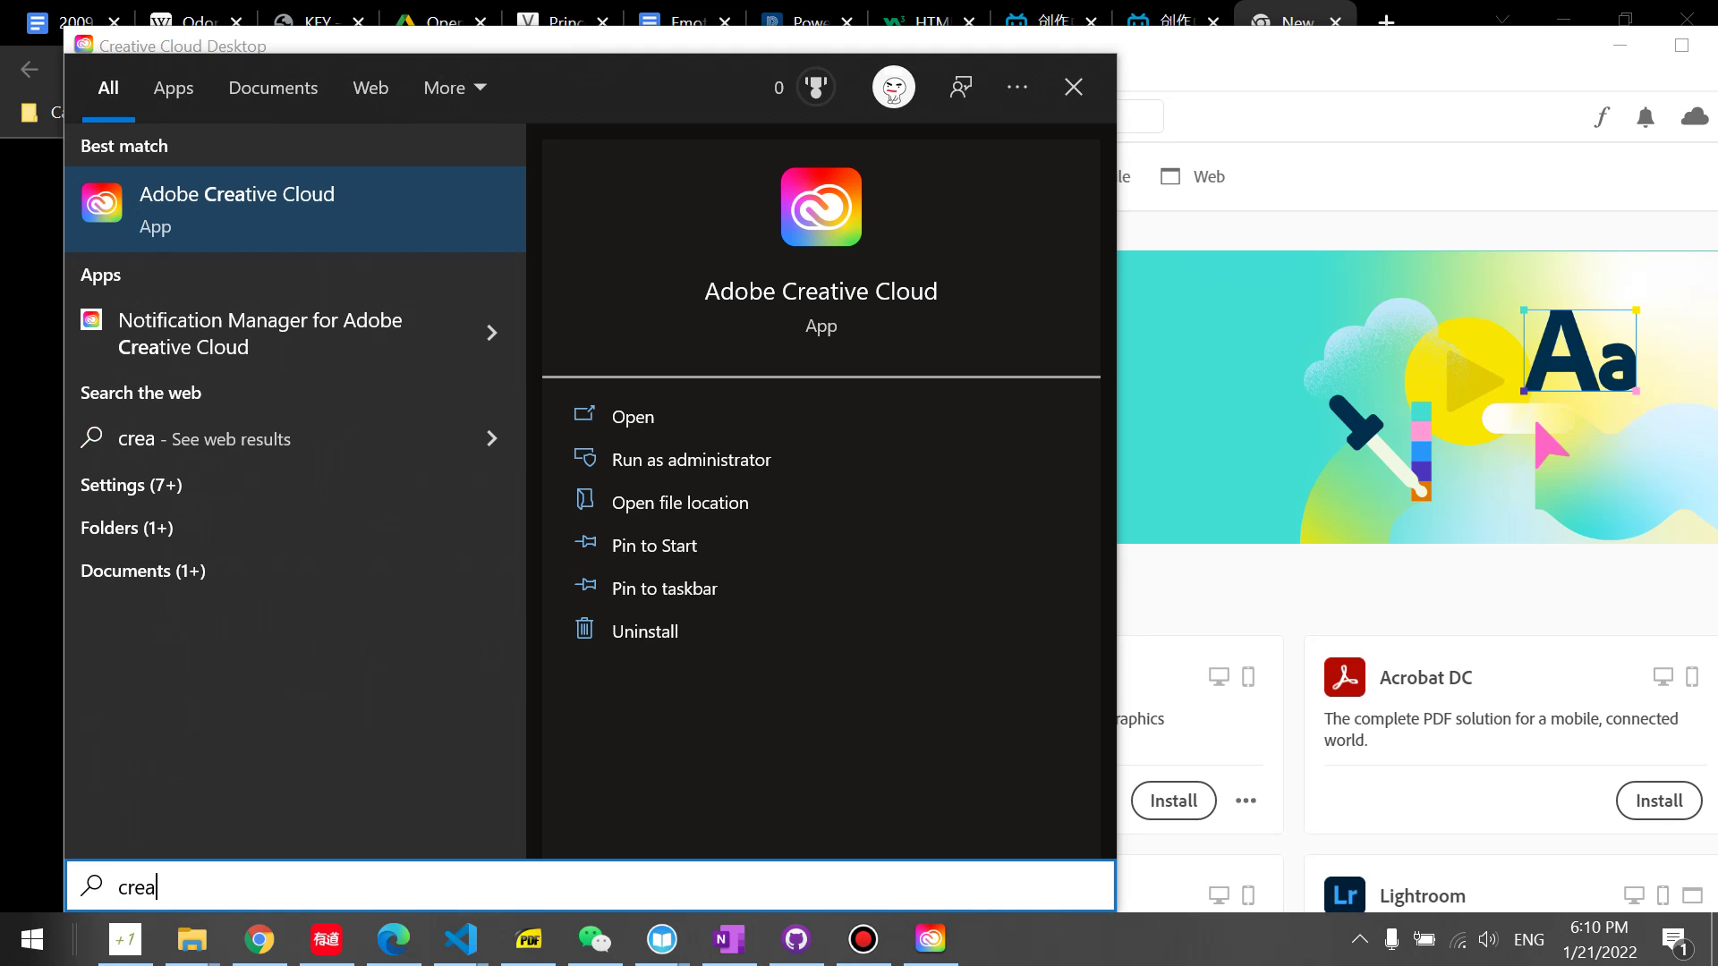
pyautogui.press('super')
pyautogui.press('super')
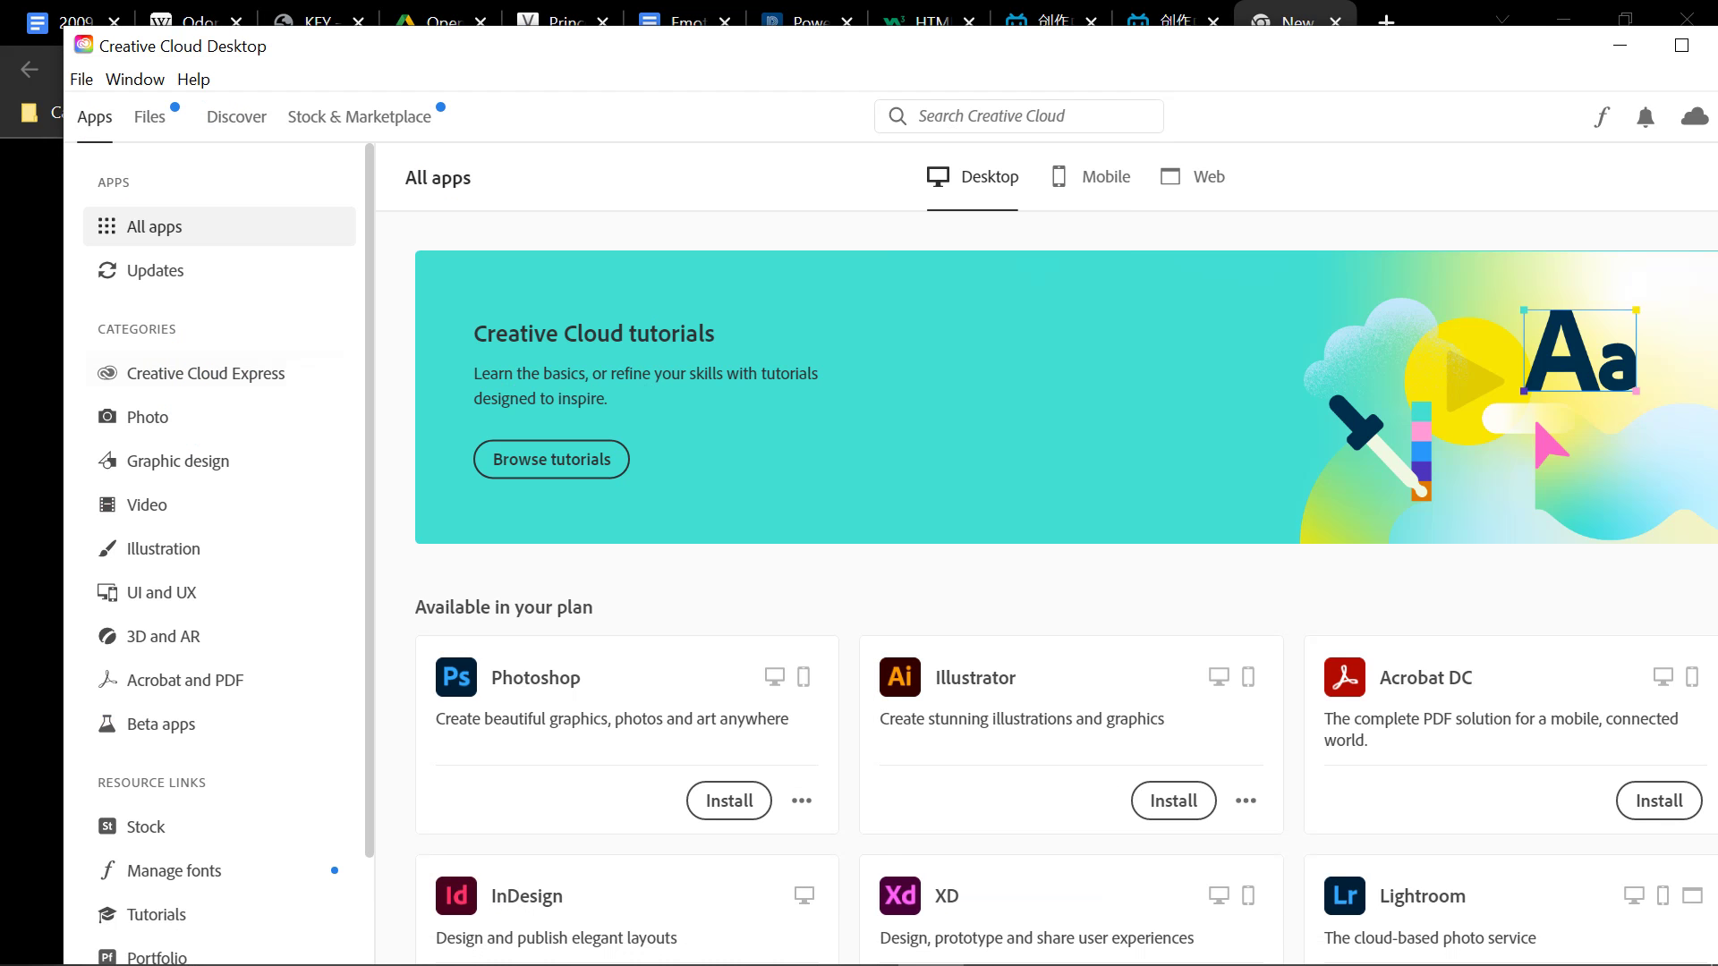
# Show Photoshop's Install option among the desktop apps in Creative Cloud Desktop, and minimize the window.
pyautogui.click(81, 80)
pyautogui.press('Escape')
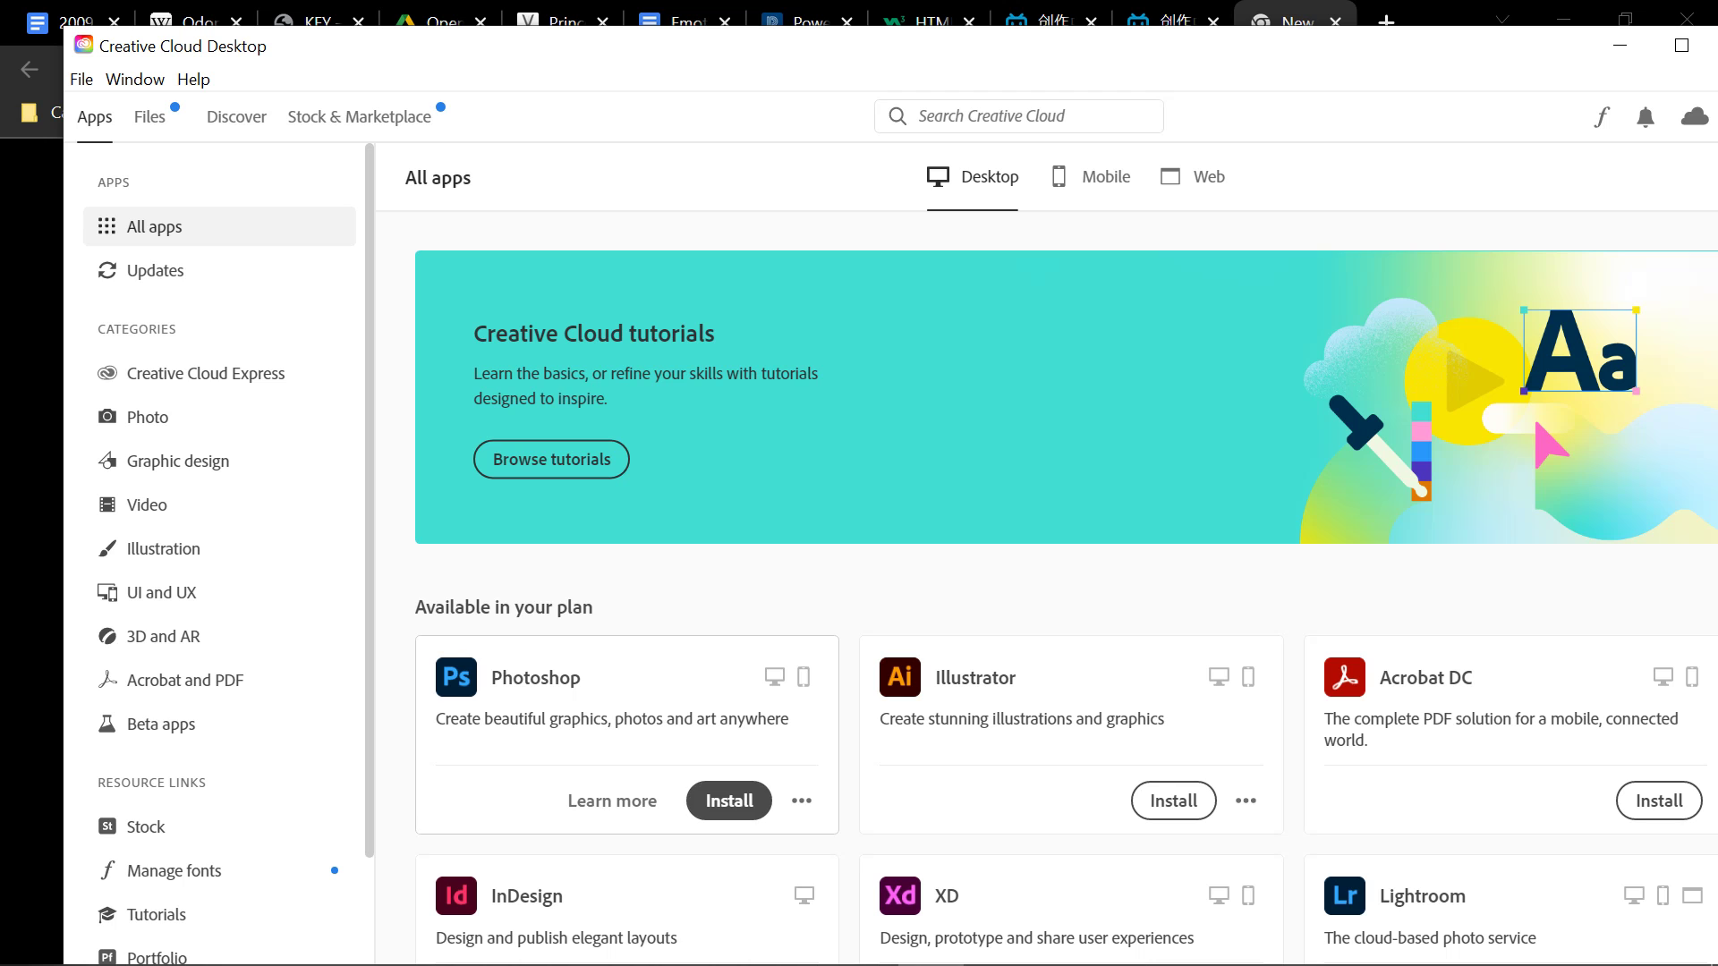
pyautogui.click(729, 801)
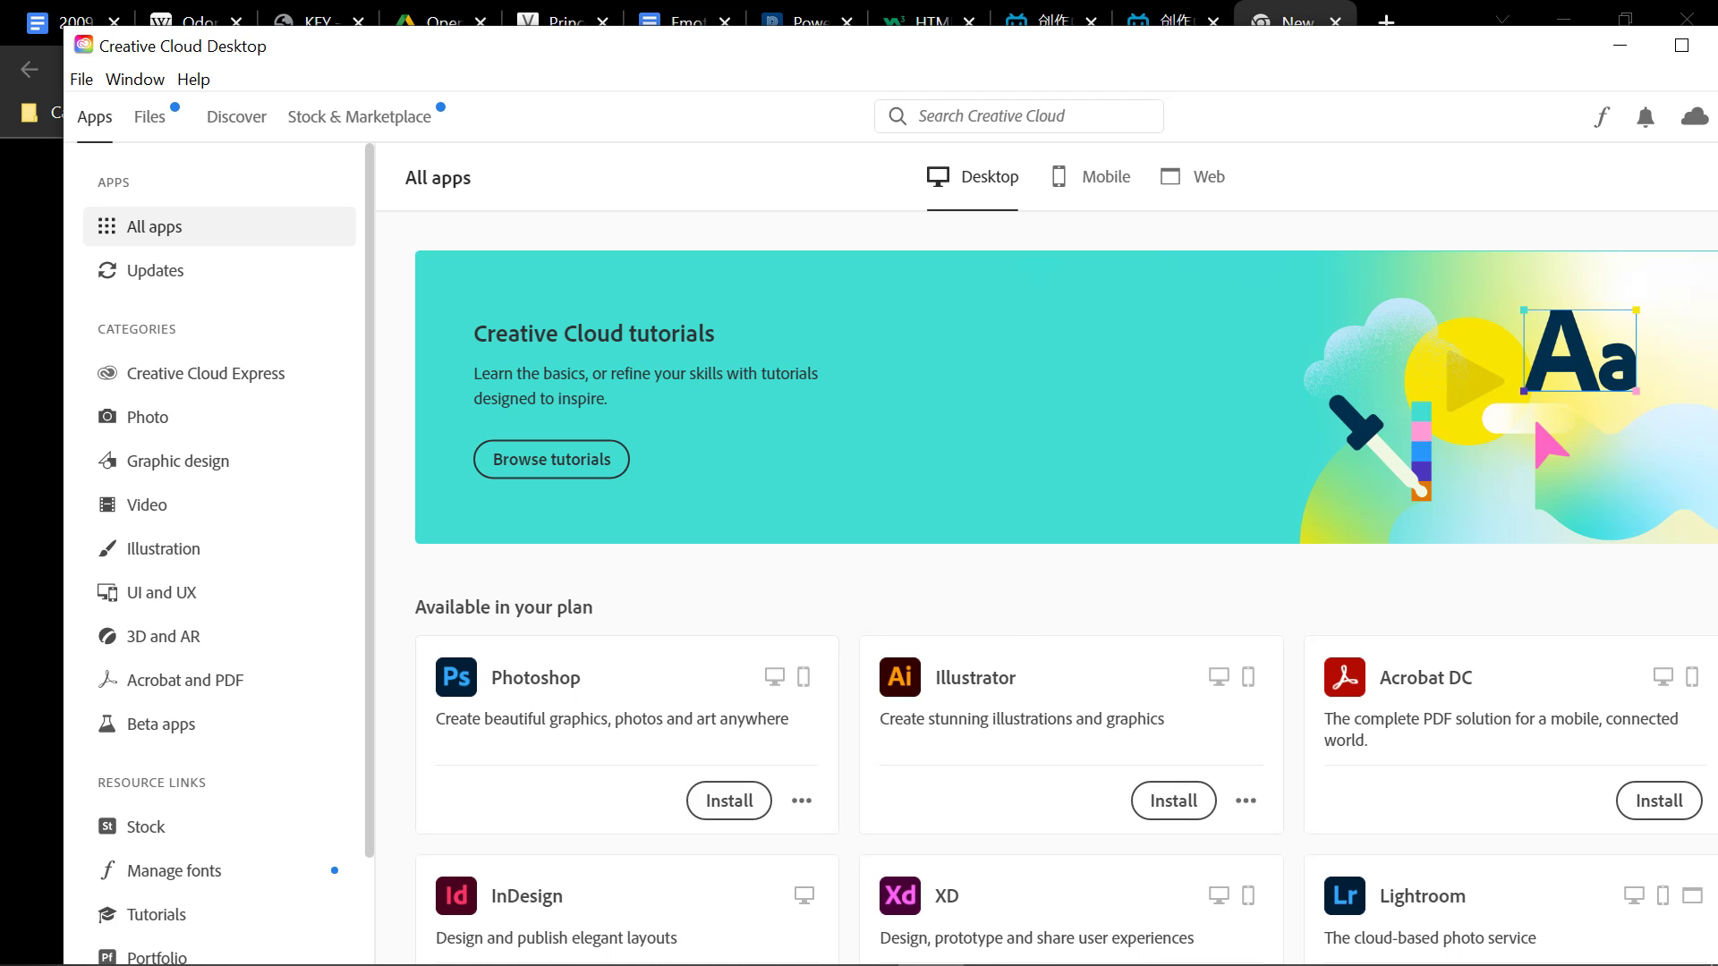
pyautogui.click(1620, 46)
pyautogui.click(249, 70)
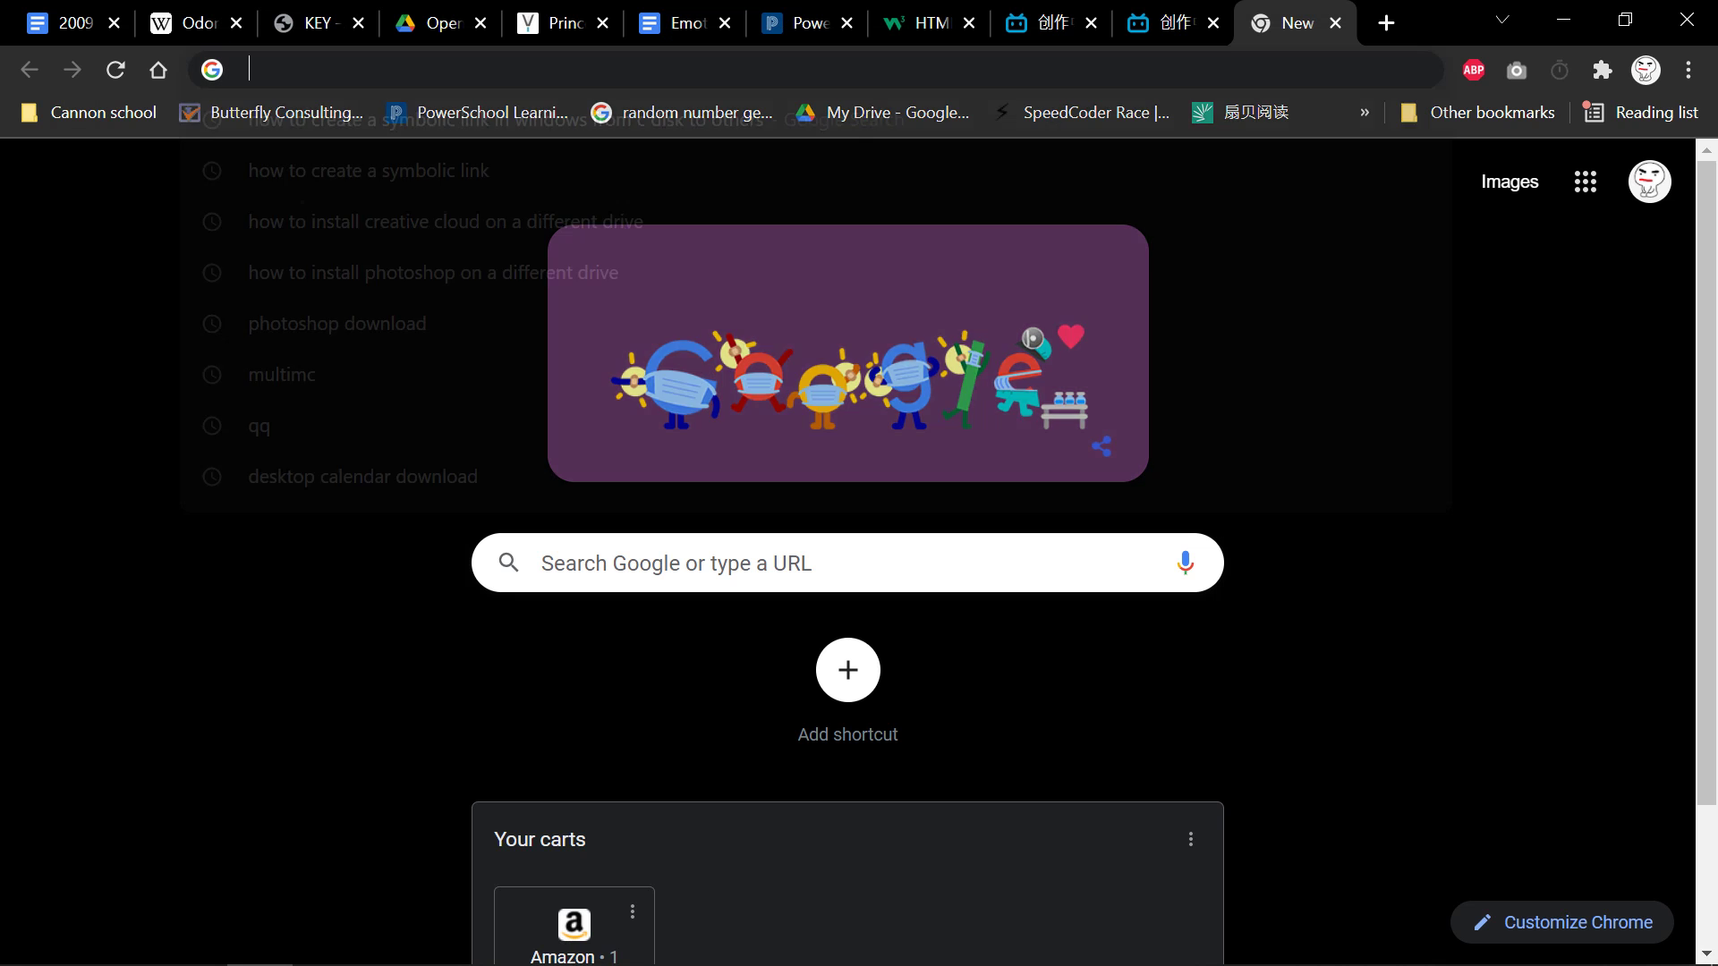
pyautogui.click(295, 662)
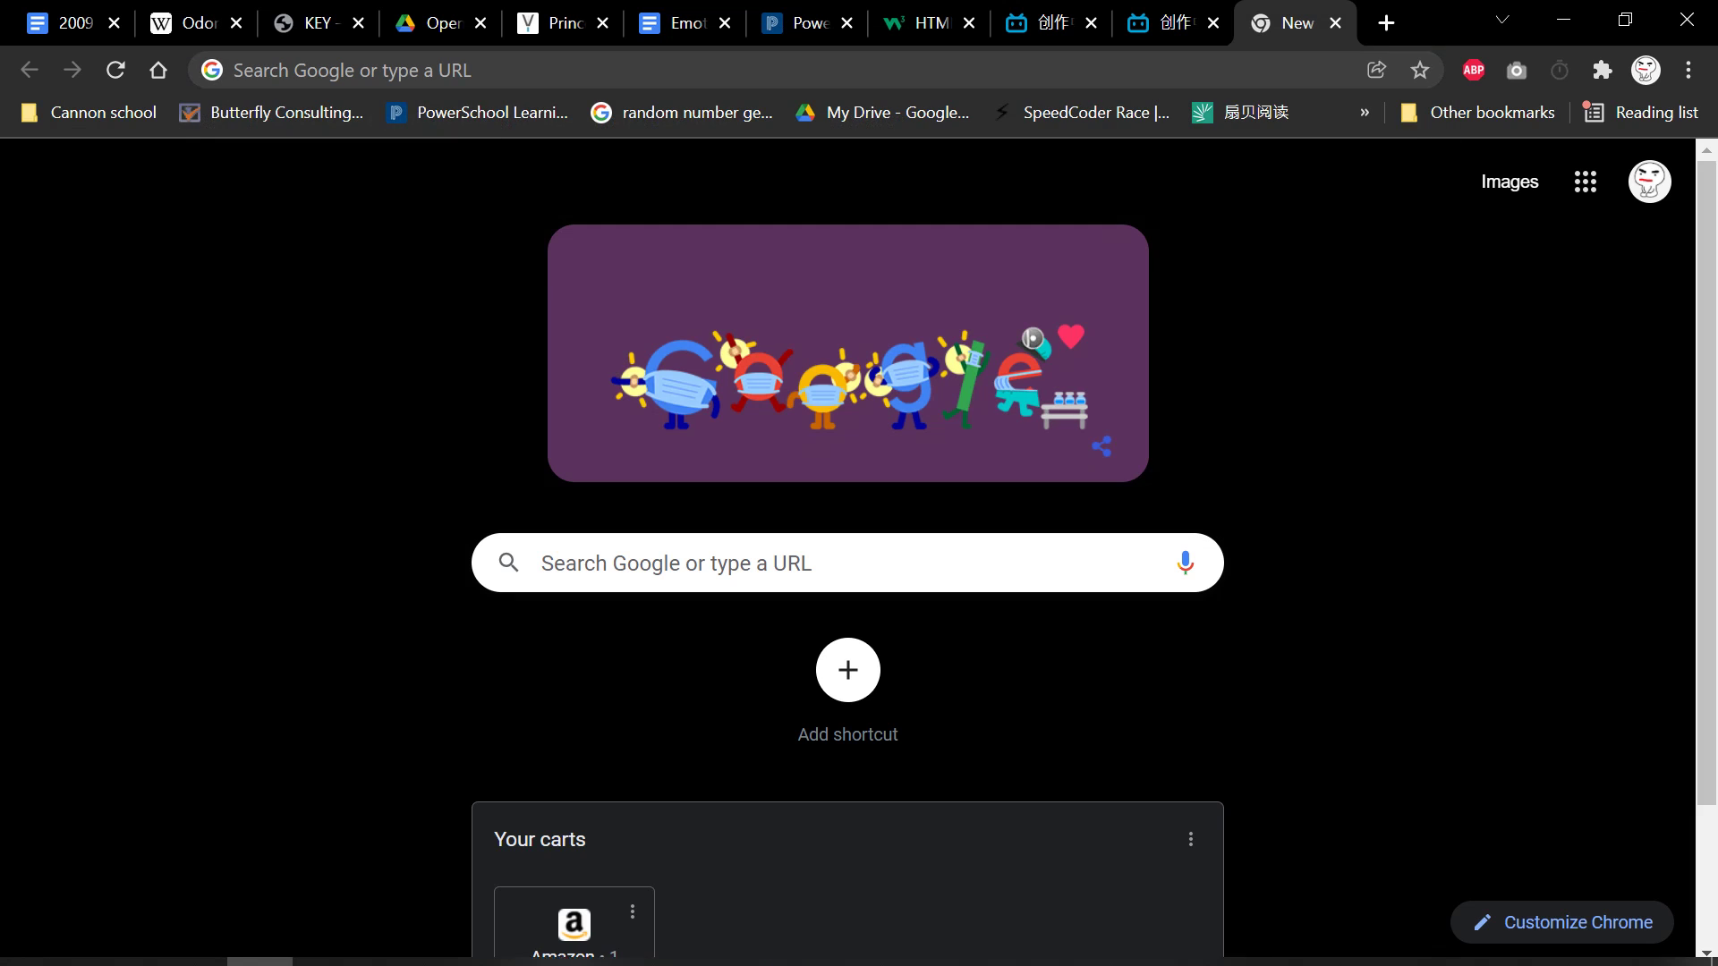
pyautogui.click(931, 939)
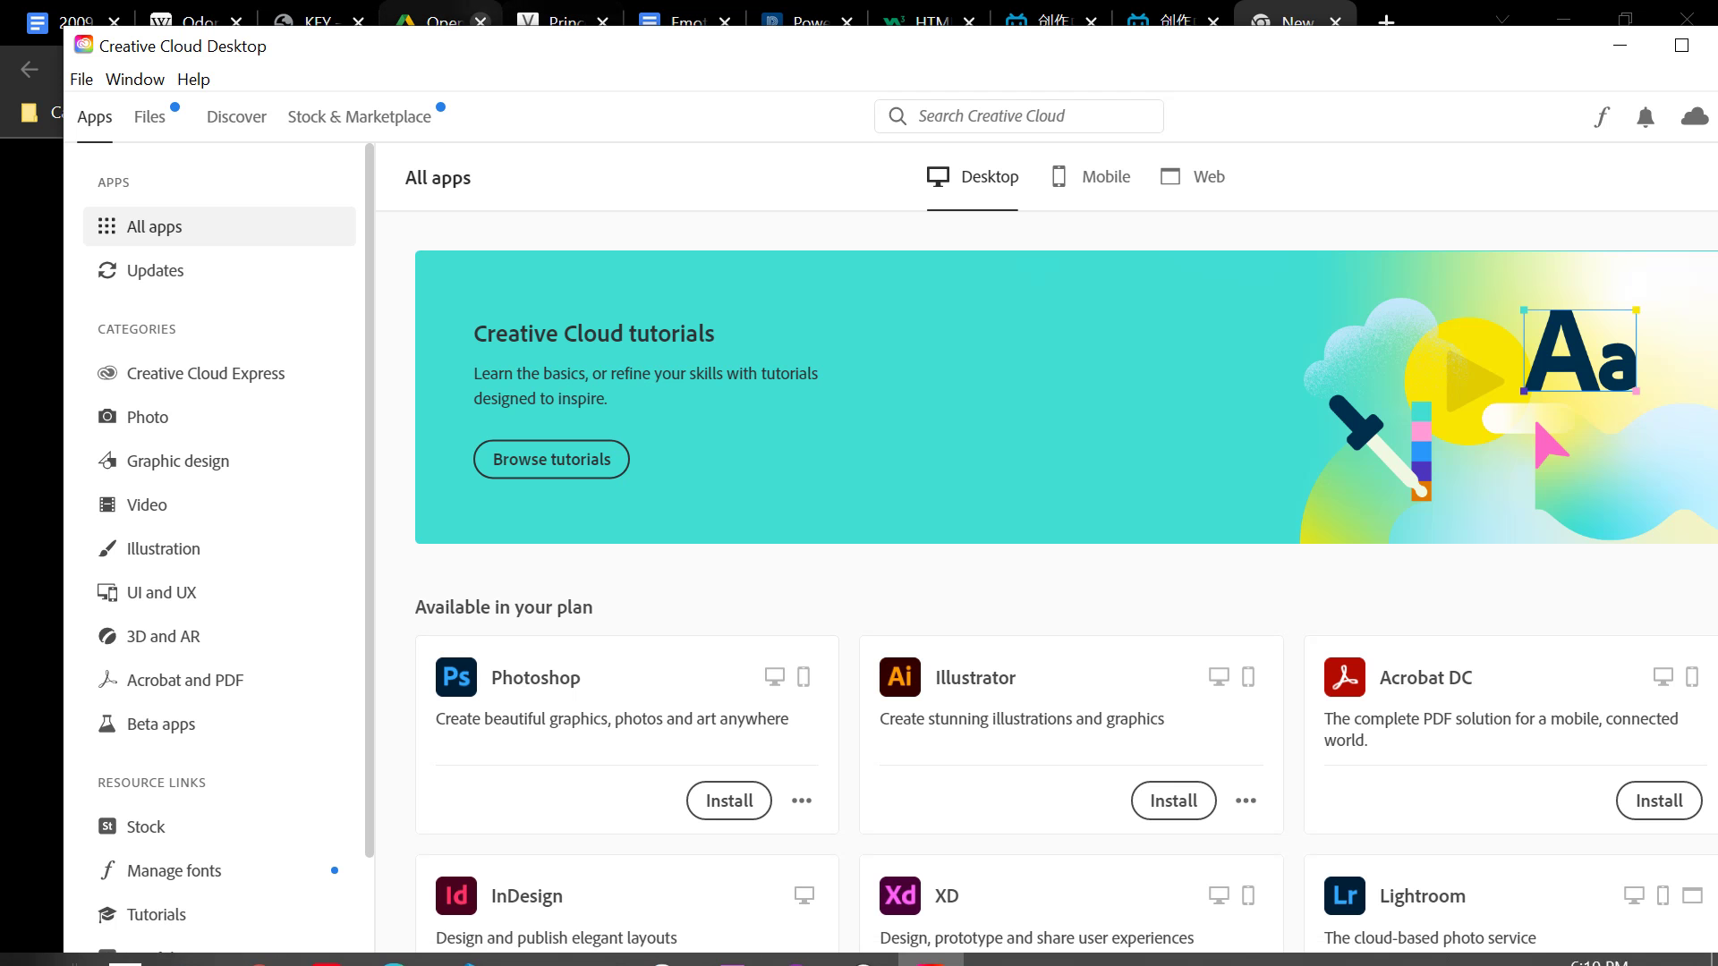
pyautogui.moveTo(436, 49); pyautogui.dragTo(518, 113)
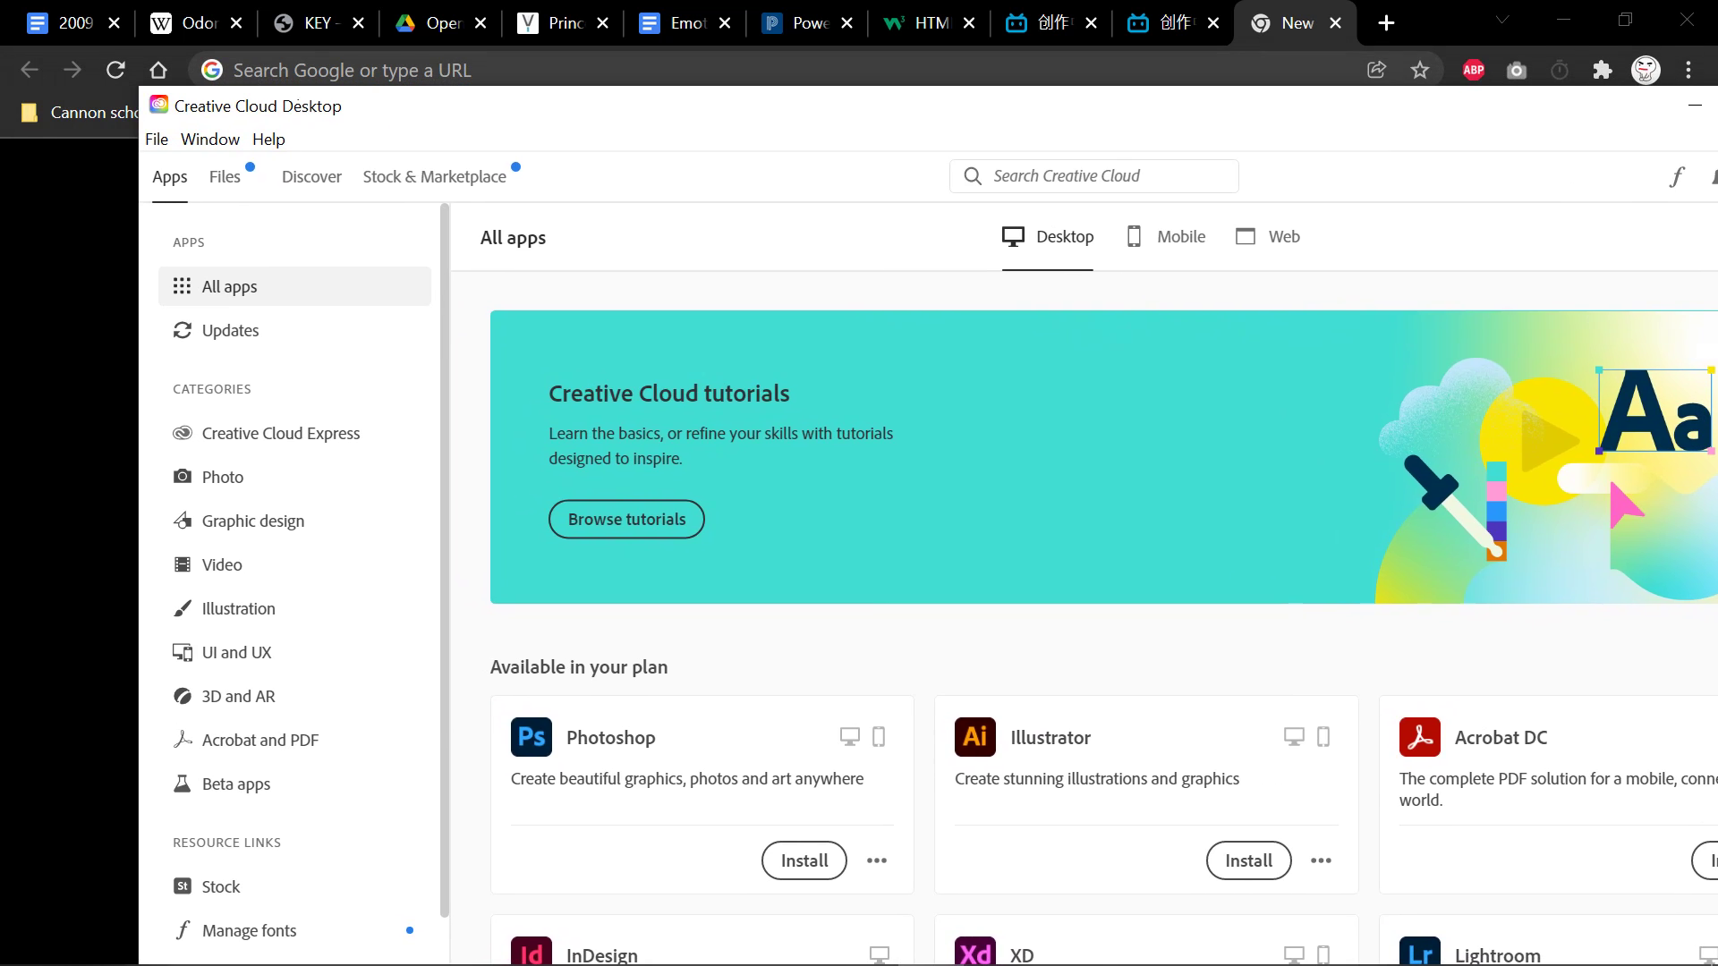
pyautogui.click(1694, 106)
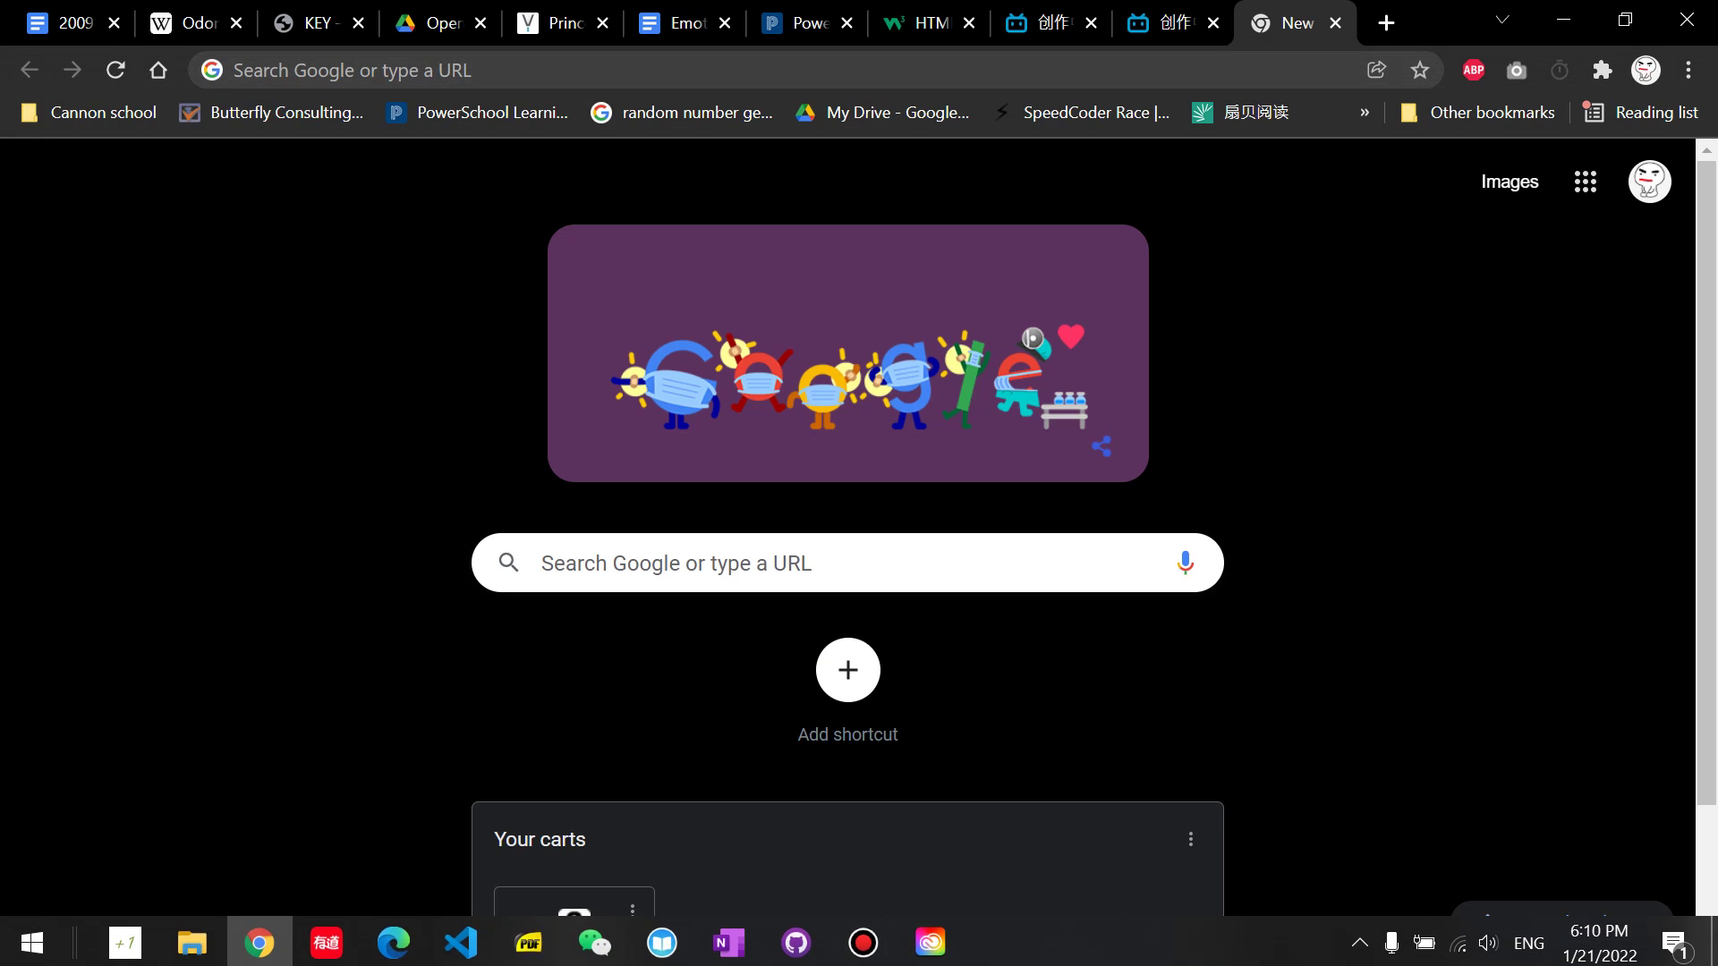